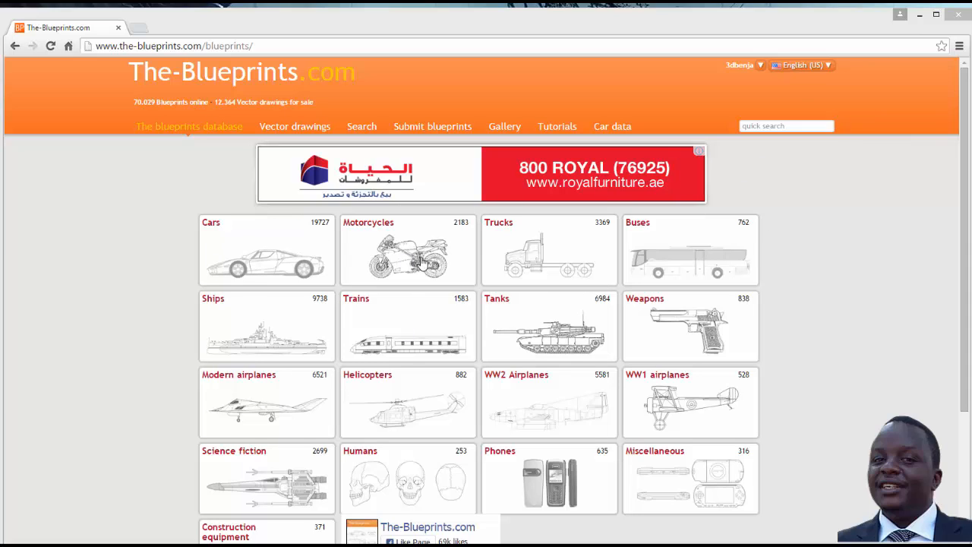
# - Open the Pagani page in the Cars category of the blueprints database
pyautogui.moveTo(965, 218); pyautogui.dragTo(966, 258)
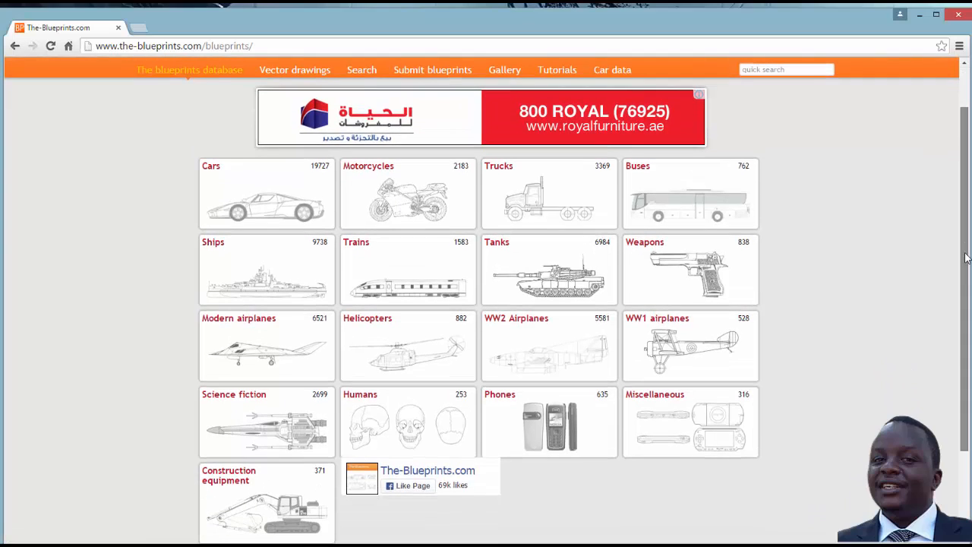
pyautogui.click(274, 202)
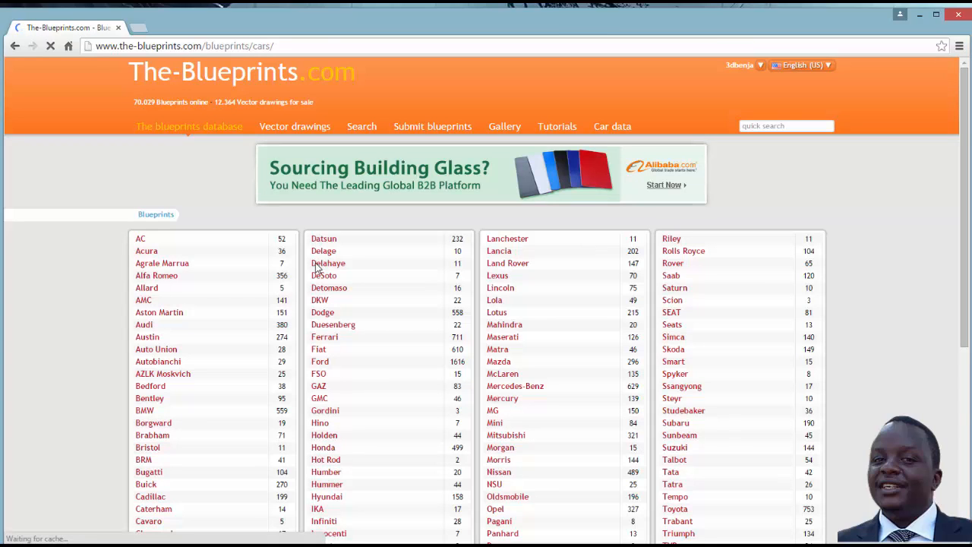
pyautogui.scroll(-3, 317, 273)
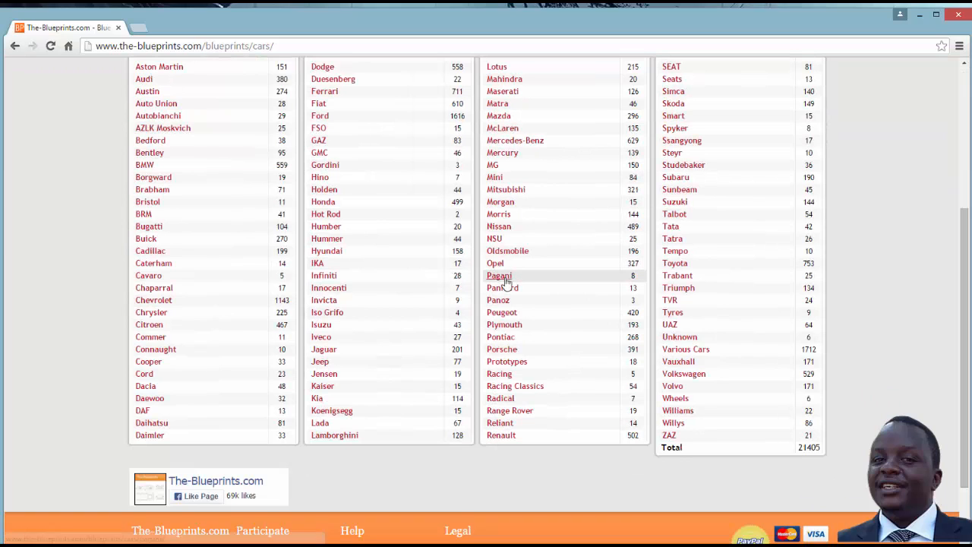
pyautogui.click(505, 278)
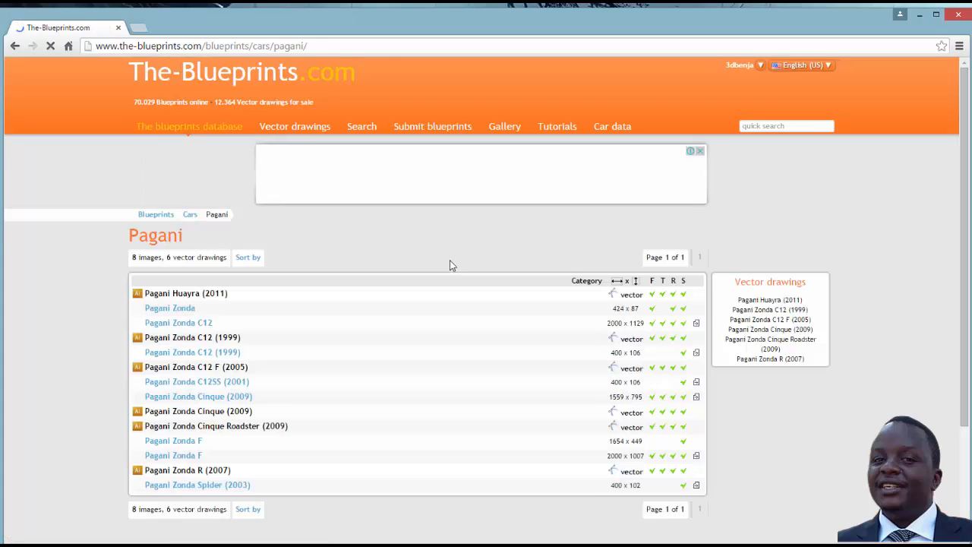
# - Look through the Pagani blueprints and open the Pagani Zonda Cinque (2009) vector drawing
pyautogui.scroll(-3, 410, 327)
pyautogui.scroll(2, 423, 333)
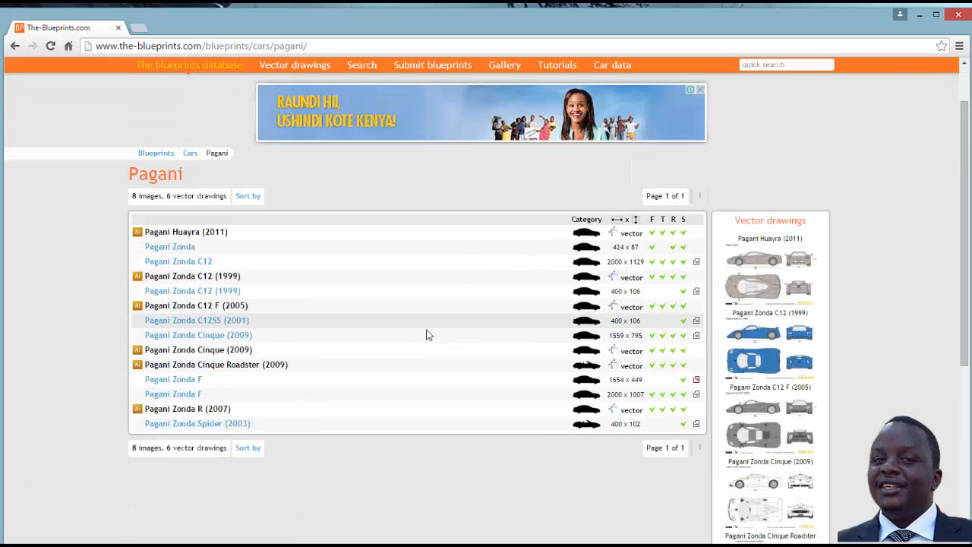
pyautogui.scroll(-2, 699, 286)
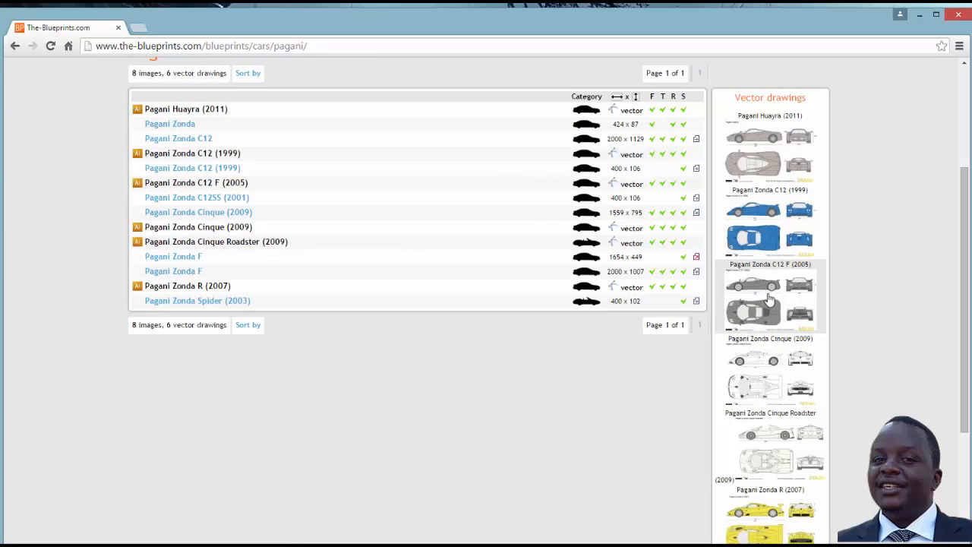
pyautogui.click(771, 367)
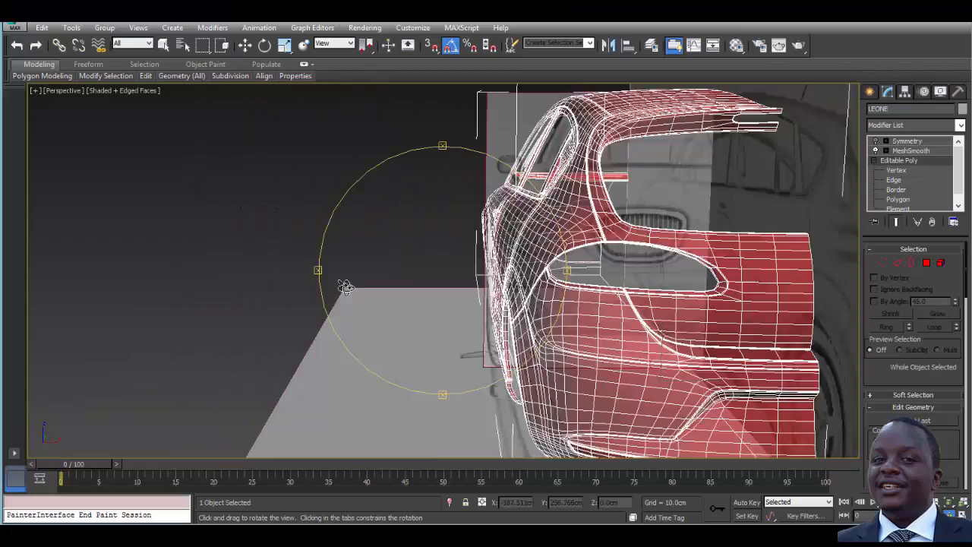
# - In 3ds Max, raise the opacity of the red 09 - Default material to make the car body solid
pyautogui.moveTo(441, 283); pyautogui.dragTo(524, 246)
pyautogui.scroll(5, 484, 217)
pyautogui.moveTo(484, 217); pyautogui.dragTo(517, 222)
pyautogui.press('m')
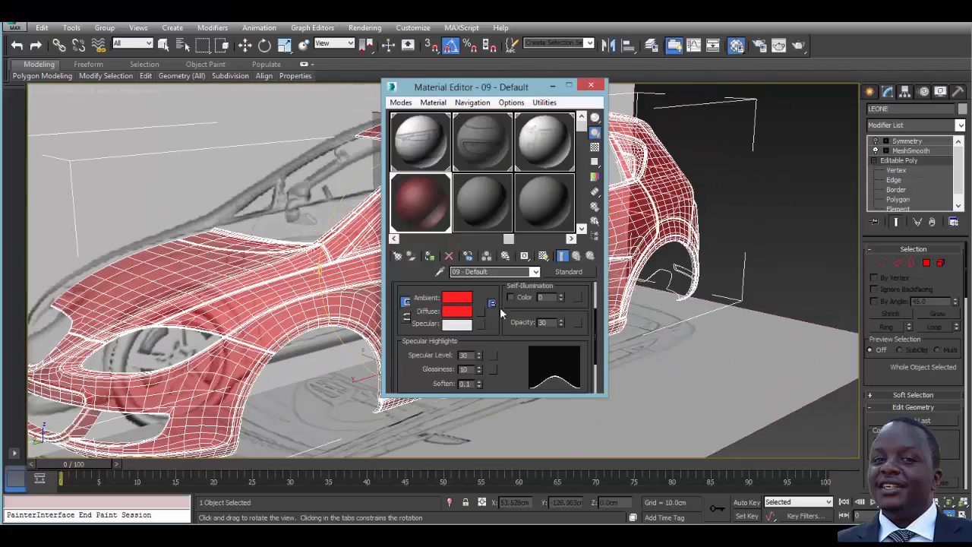
pyautogui.moveTo(562, 322); pyautogui.dragTo(564, 260)
pyautogui.click(594, 86)
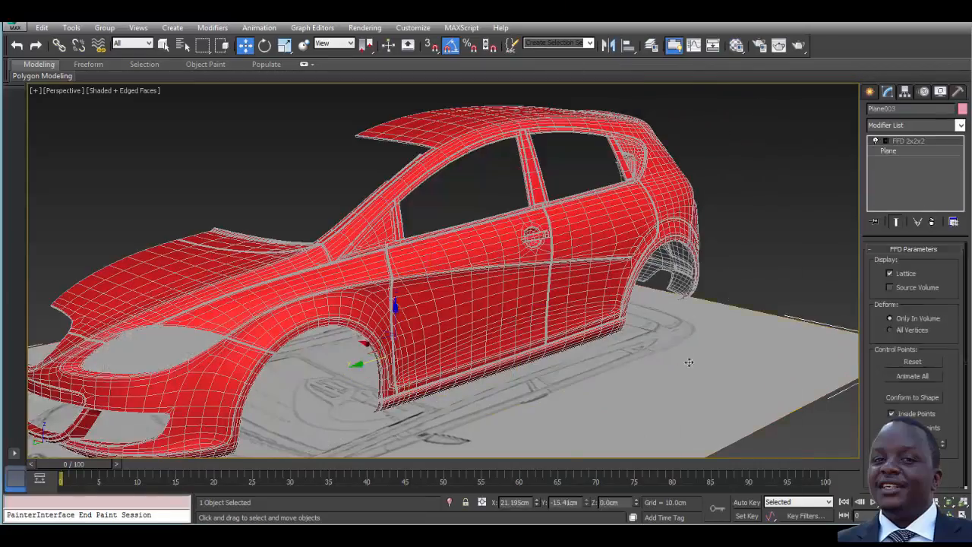
# - Toggle the topmost modifier in the selected object's modifier stack
pyautogui.scroll(-4, 724, 297)
pyautogui.click(951, 516)
pyautogui.moveTo(395, 303); pyautogui.dragTo(152, 304)
pyautogui.click(875, 142)
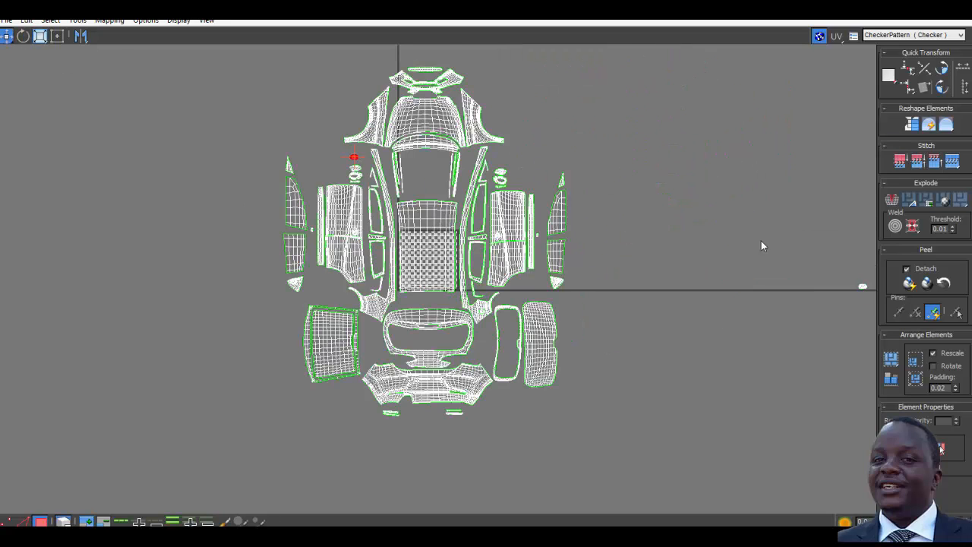
# - Select all the car's UV shells and examine the checker pattern from the rear and front of the body
pyautogui.scroll(-2, 761, 241)
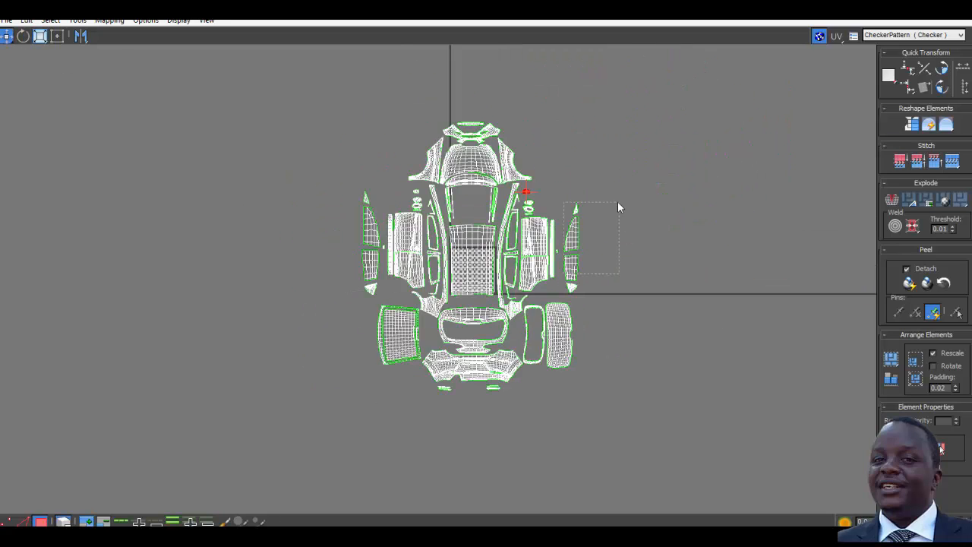
pyautogui.hotkey('ctrl', 'a')
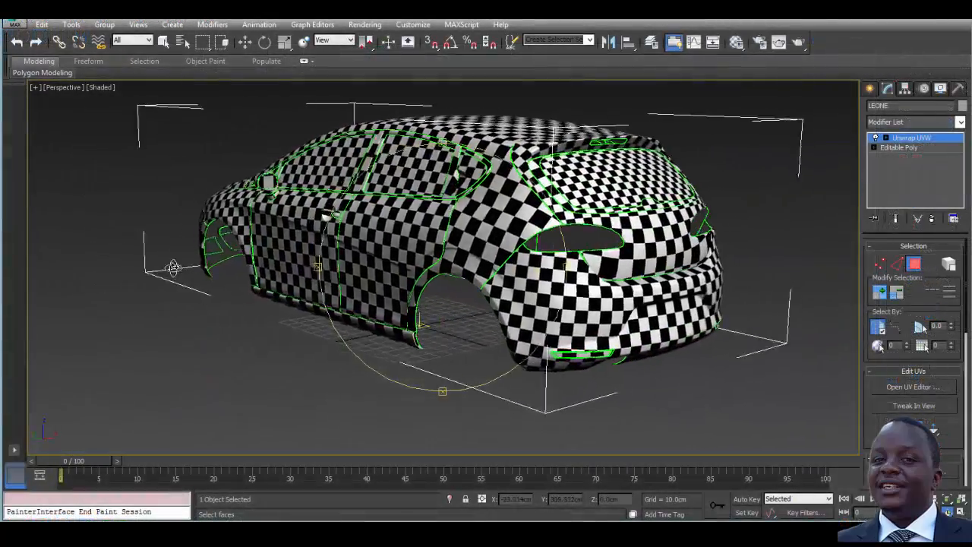
pyautogui.moveTo(173, 267)
pyautogui.keyDown('alt'); pyautogui.mouseDown(button='middle')
pyautogui.moveTo(74, 266)
pyautogui.moveTo(182, 272)
pyautogui.mouseUp(button='middle'); pyautogui.keyUp('alt')
pyautogui.moveTo(182, 272); pyautogui.dragTo(330, 270)
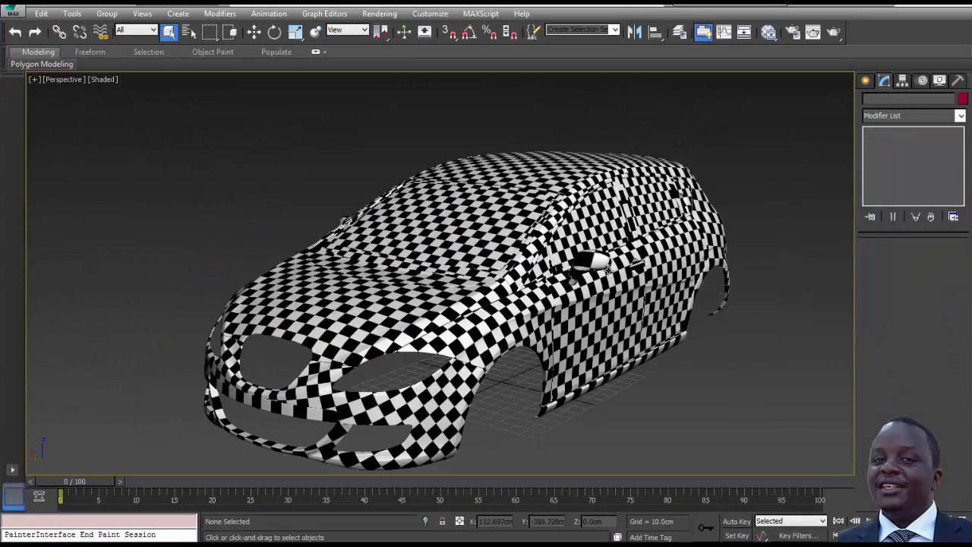
pyautogui.keyDown('alt'); pyautogui.moveTo(547, 258); pyautogui.dragTo(513, 125, button='middle'); pyautogui.keyUp('alt')
pyautogui.keyDown('alt'); pyautogui.moveTo(561, 278); pyautogui.dragTo(616, 340, button='middle'); pyautogui.keyUp('alt')
# - Select the car body, view its UV layout in the UV editor without the checker background, and close the editor
pyautogui.click(555, 322)
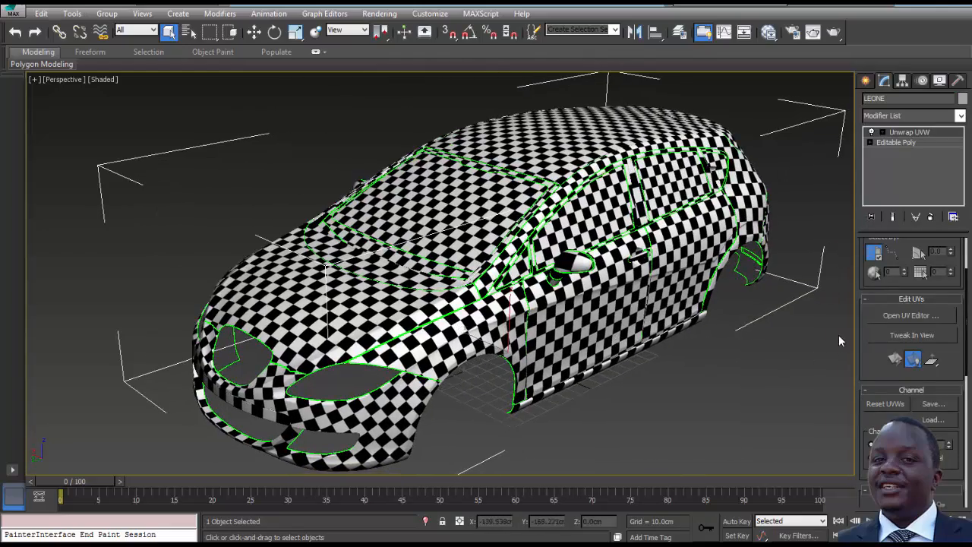
pyautogui.click(893, 316)
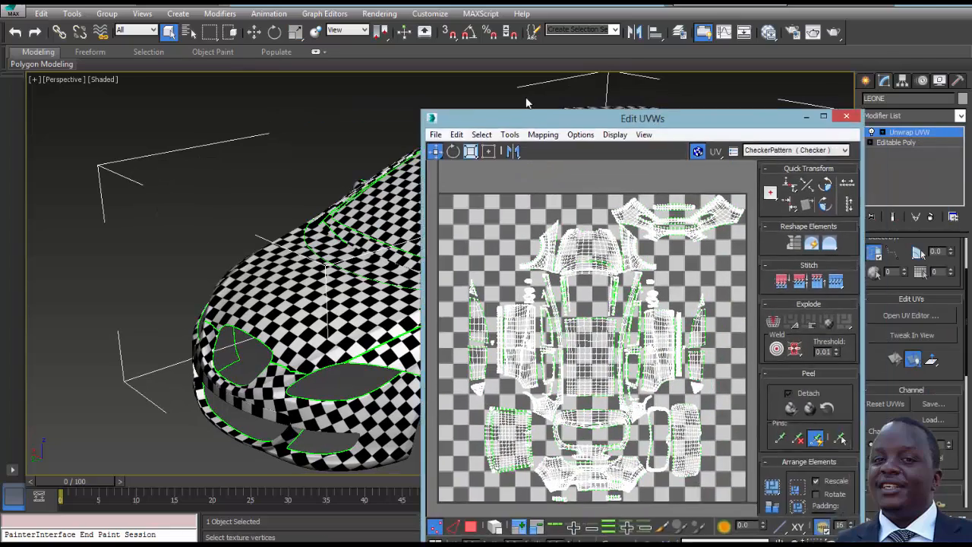
pyautogui.moveTo(527, 99); pyautogui.dragTo(456, 70)
pyautogui.click(606, 105)
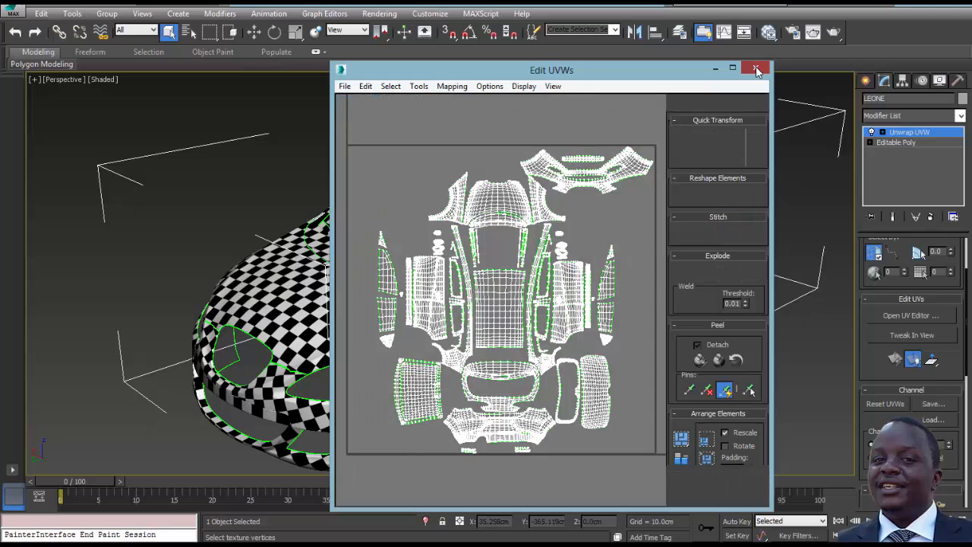
pyautogui.click(757, 70)
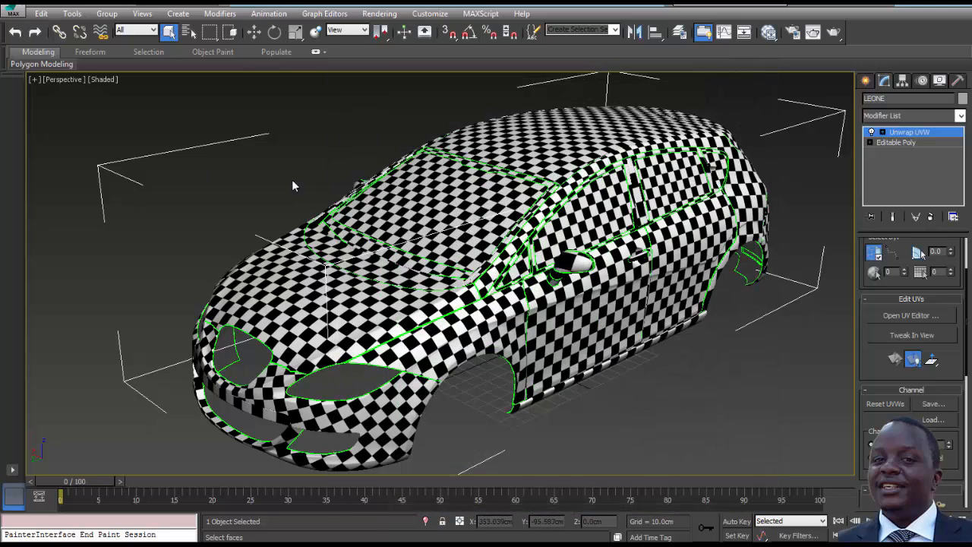
# - Start exporting the car in OBJ format to the export folder under the file name CAR
pyautogui.click(13, 11)
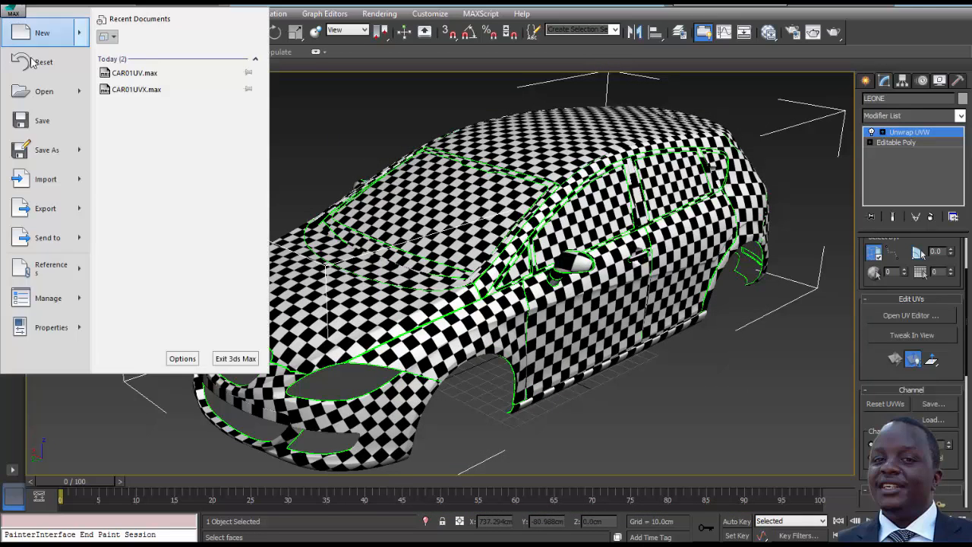
pyautogui.moveTo(64, 210)
pyautogui.click(182, 110)
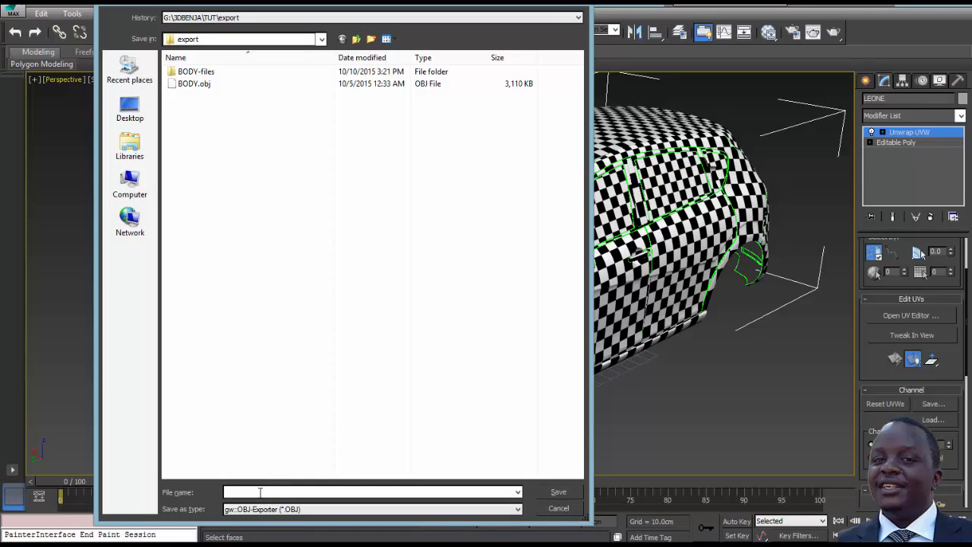
pyautogui.write('c')
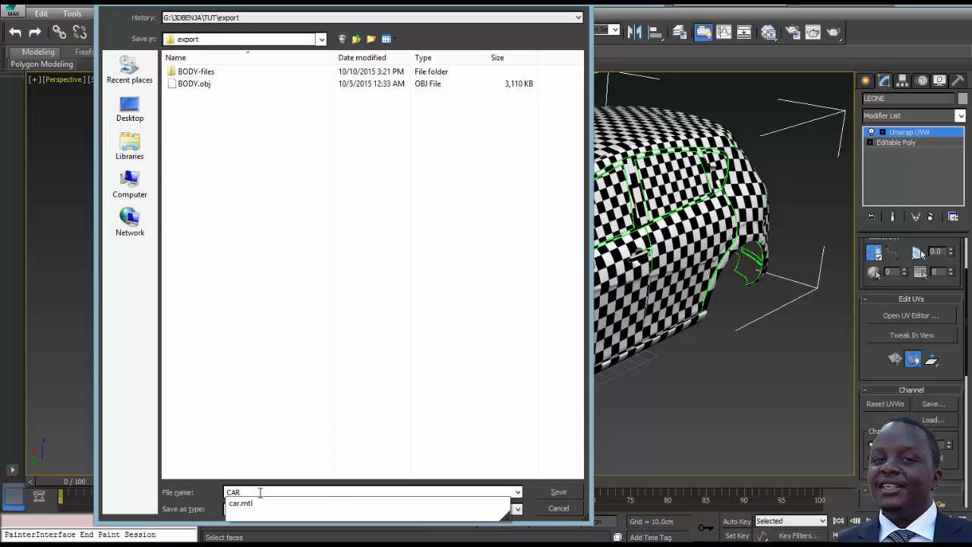
pyautogui.click(287, 421)
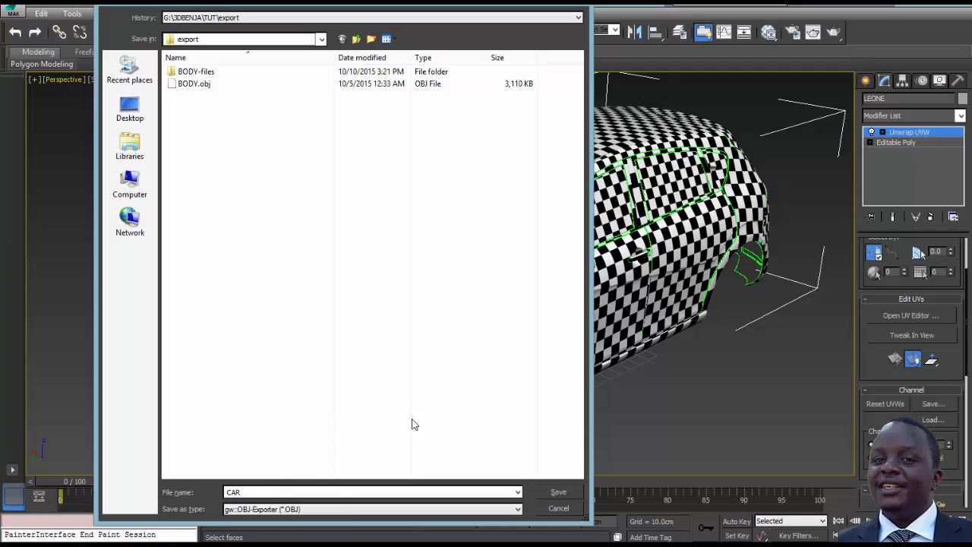
pyautogui.click(335, 509)
pyautogui.click(272, 465)
pyautogui.click(556, 492)
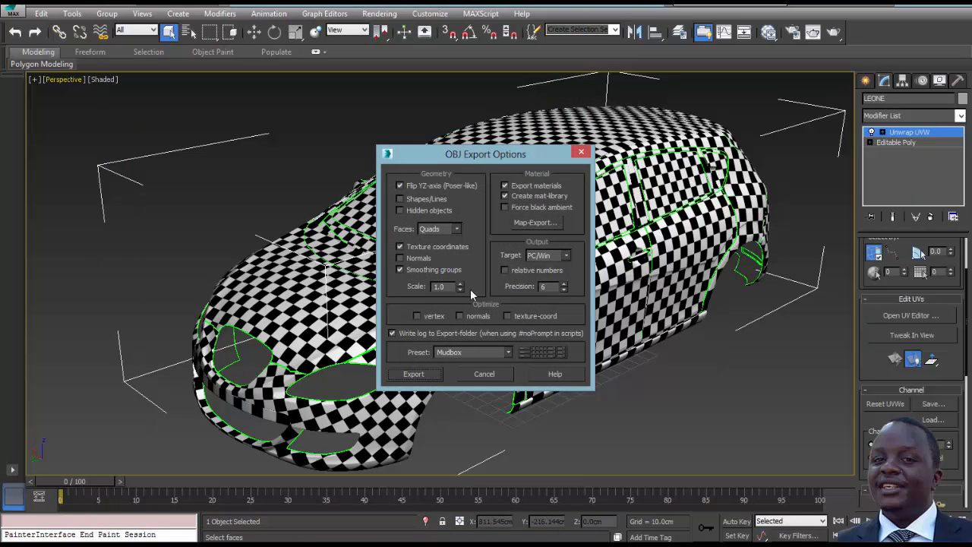
# - Choose the face type in the OBJ export options and complete the export with the Mudbox preset
pyautogui.click(458, 229)
pyautogui.click(446, 259)
pyautogui.click(426, 373)
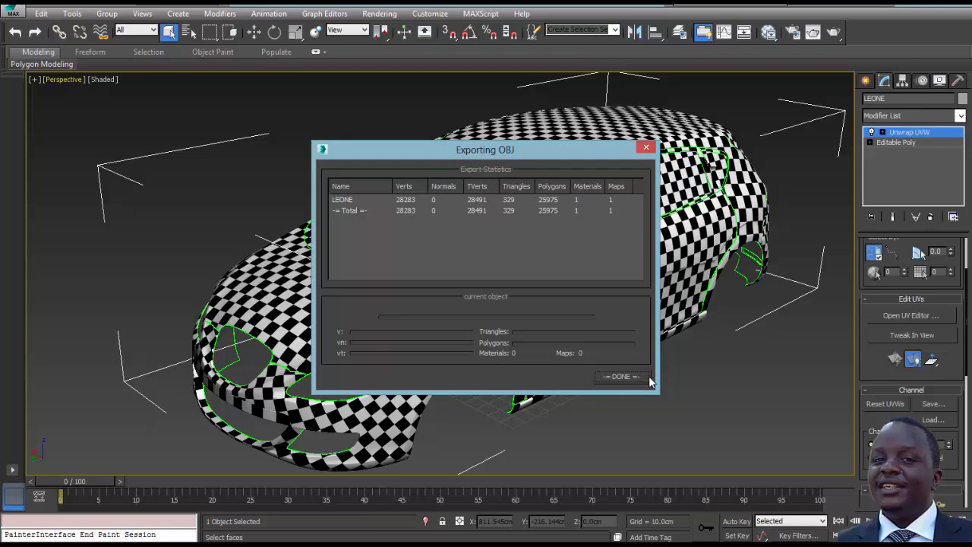
pyautogui.click(621, 377)
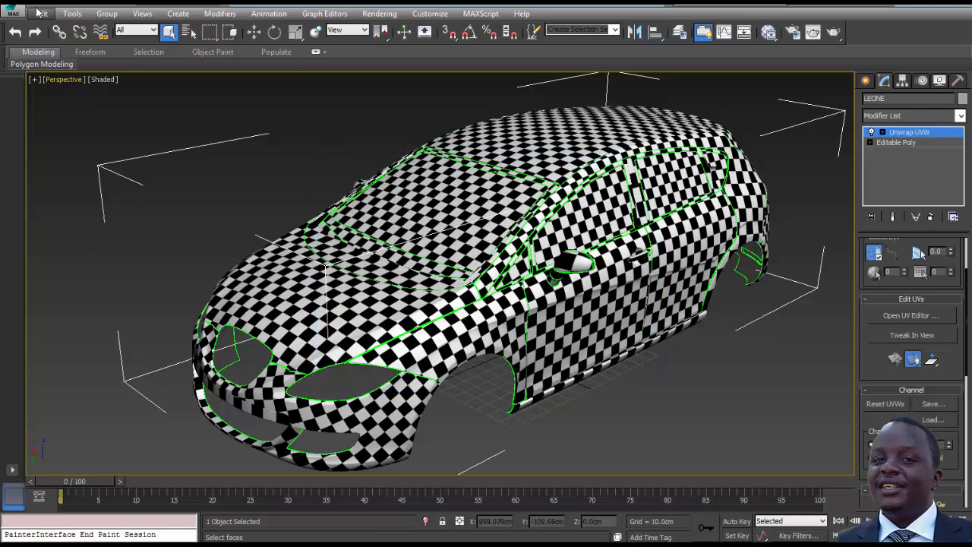
pyautogui.click(14, 11)
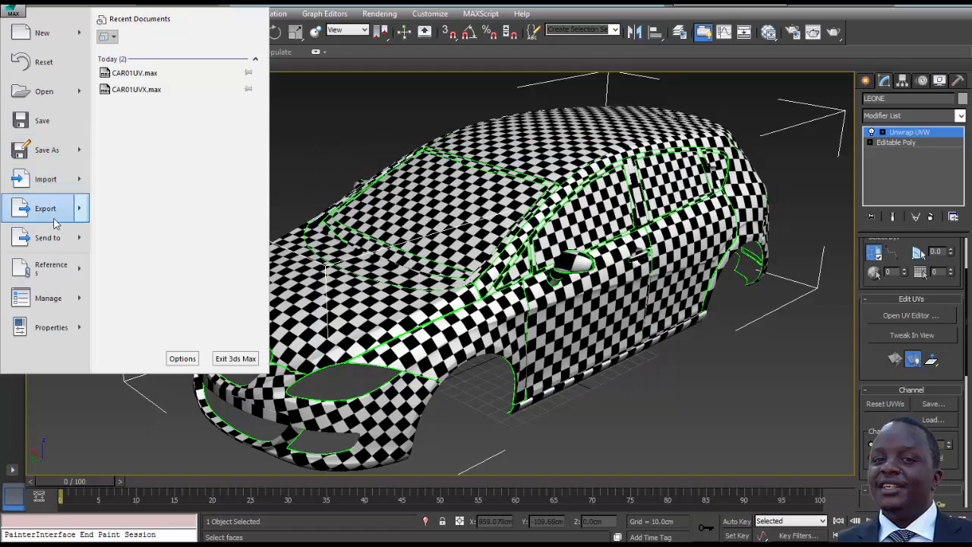
pyautogui.moveTo(73, 240)
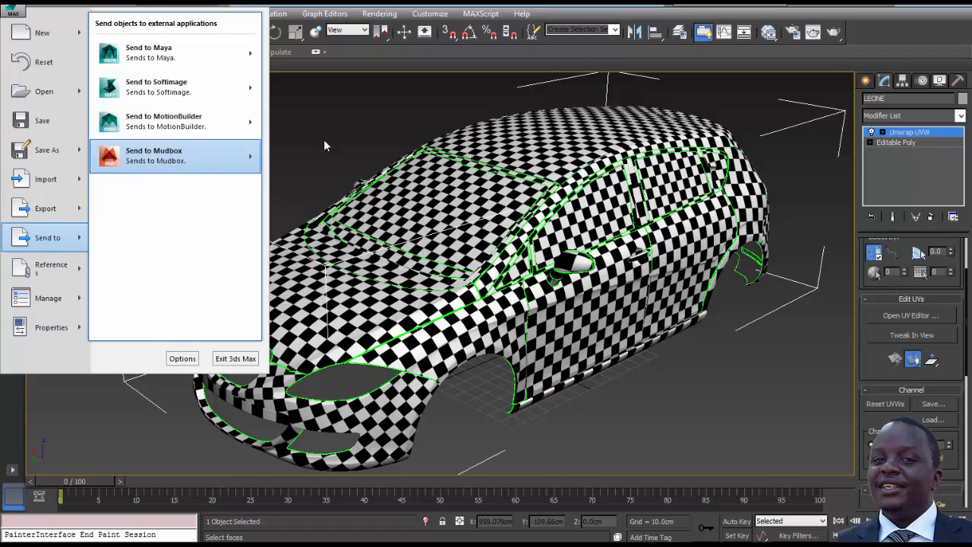
pyautogui.click(357, 132)
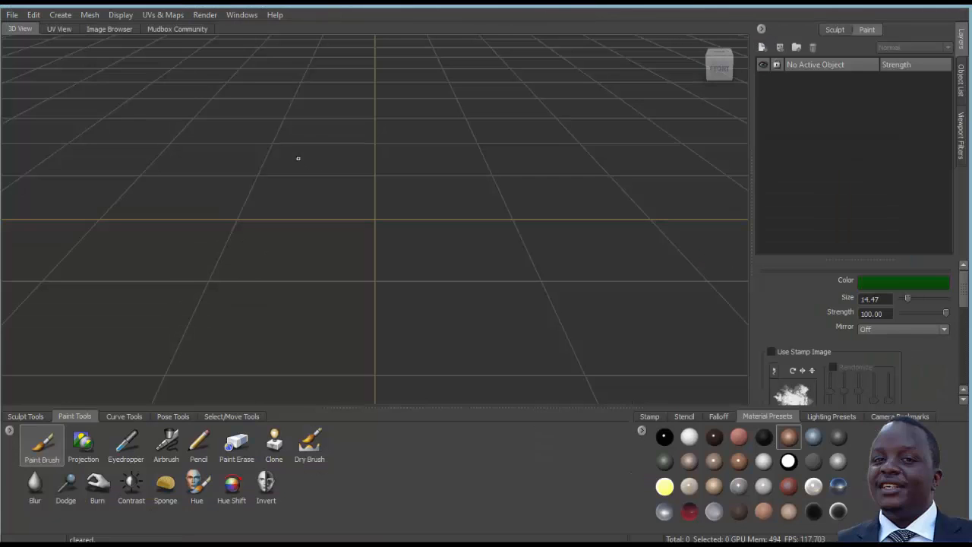
# - In Mudbox, open CAR.obj from the export folder and keep all meshes despite the detected problems
pyautogui.click(14, 18)
pyautogui.click(26, 39)
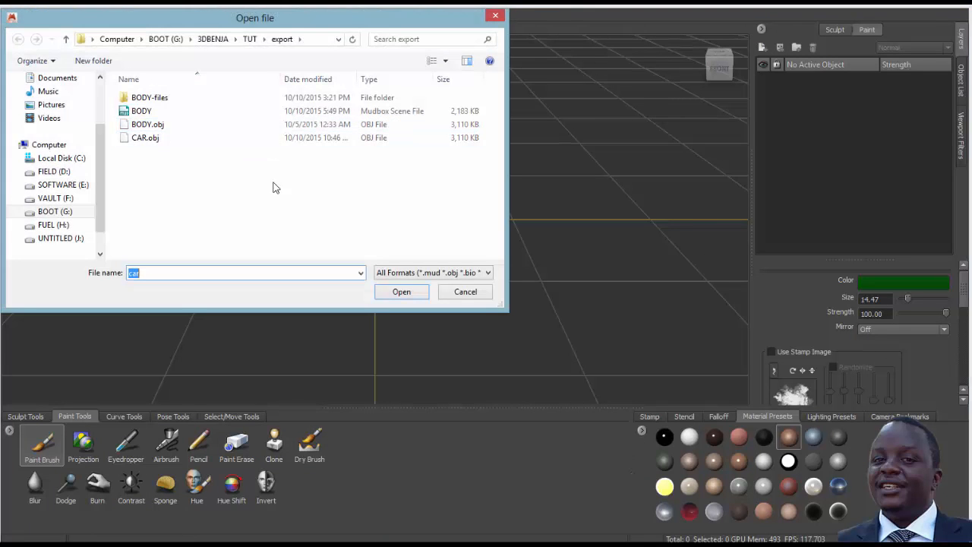
pyautogui.click(150, 139)
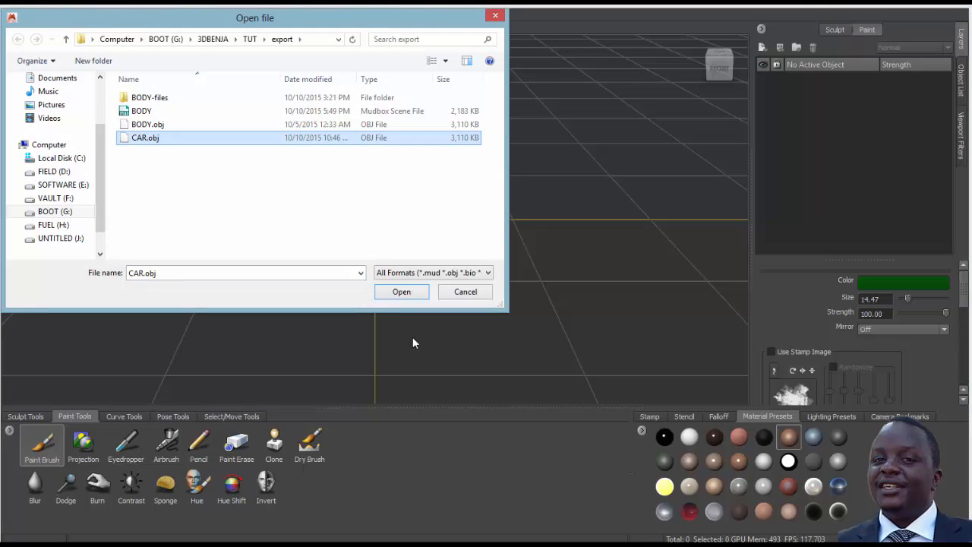
pyautogui.click(408, 297)
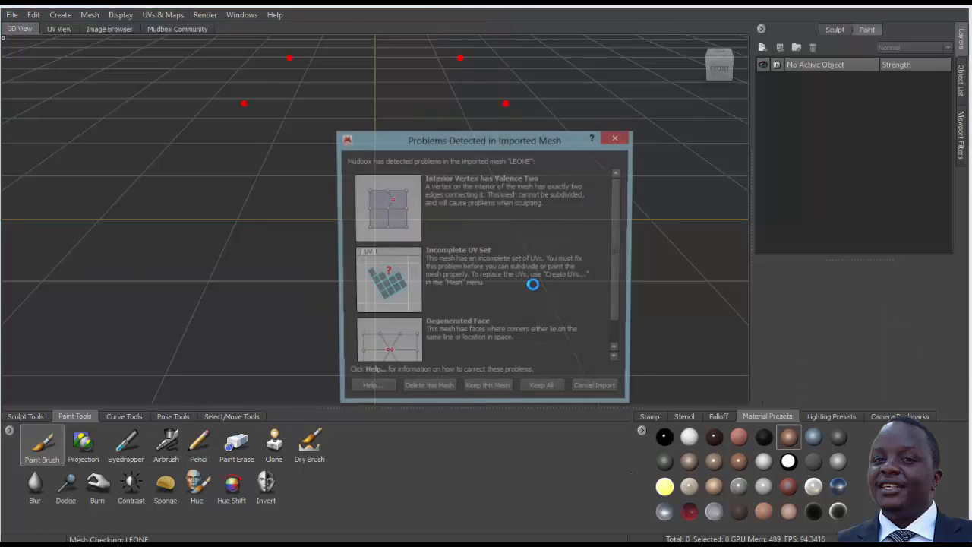
pyautogui.moveTo(512, 143); pyautogui.dragTo(493, 105)
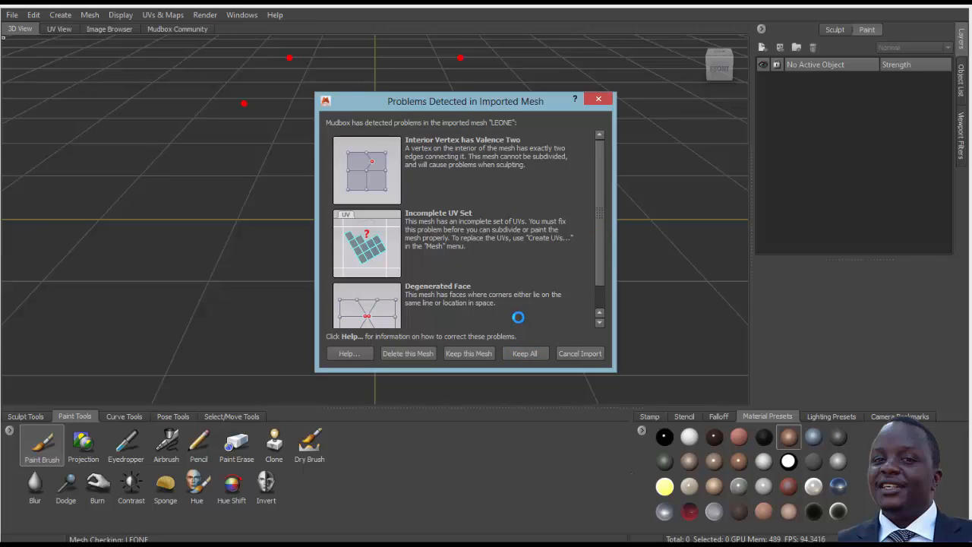
pyautogui.click(524, 353)
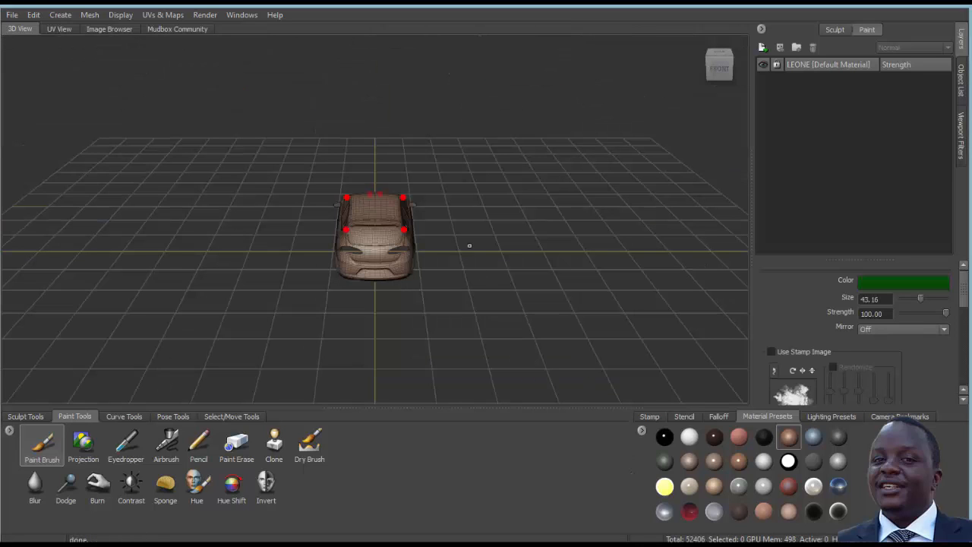
# - Dismiss the new paint layer settings without creating a layer and bring up the sculpting tools
pyautogui.click(459, 234)
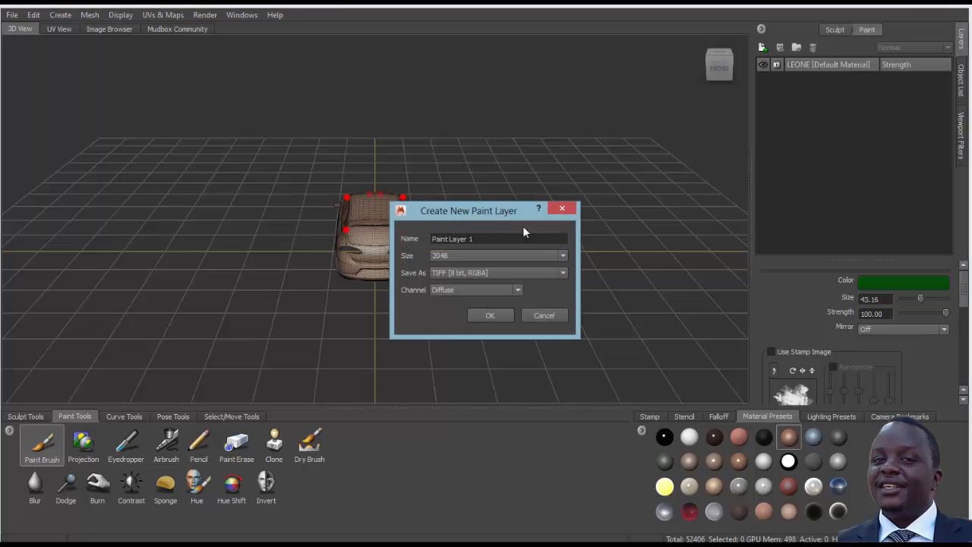
pyautogui.click(562, 209)
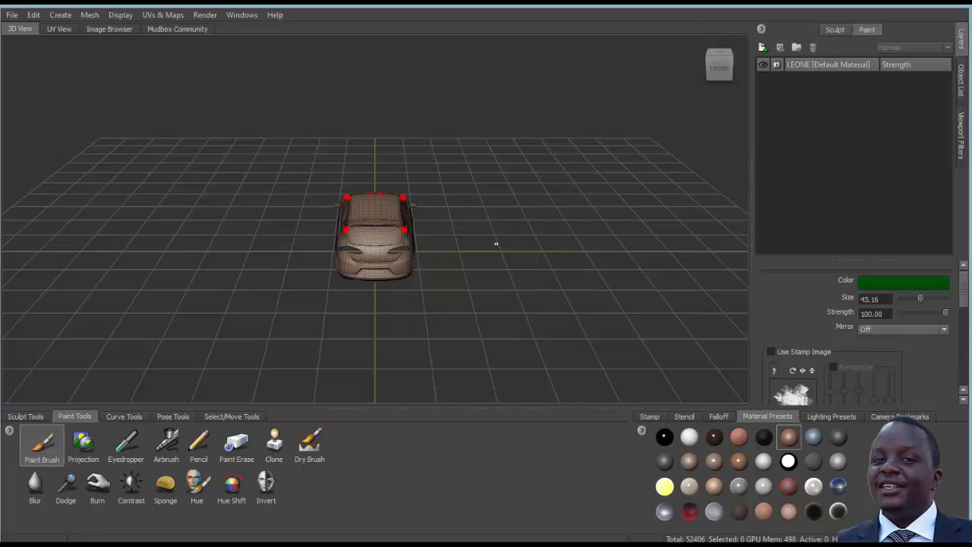
pyautogui.click(26, 417)
pyautogui.keyDown('alt'); pyautogui.moveTo(512, 216); pyautogui.dragTo(516, 178, button='middle'); pyautogui.keyUp('alt')
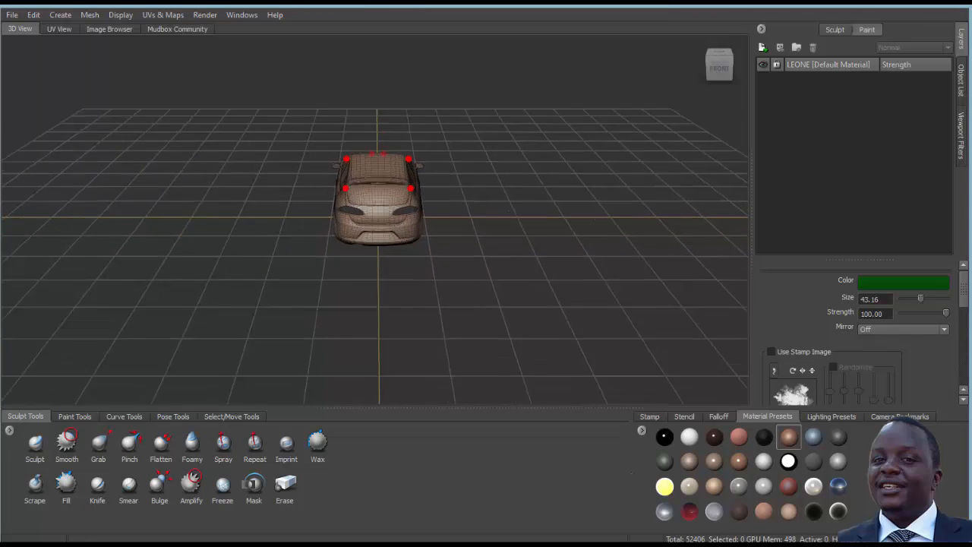
# - Turn off the display of mesh errors on the car body
pyautogui.keyDown('alt'); pyautogui.moveTo(517, 179); pyautogui.dragTo(577, 183, button='right'); pyautogui.keyUp('alt')
pyautogui.keyDown('alt'); pyautogui.moveTo(577, 182); pyautogui.dragTo(578, 258); pyautogui.keyUp('alt')
pyautogui.keyDown('alt'); pyautogui.moveTo(577, 258); pyautogui.dragTo(598, 273, button='middle'); pyautogui.keyUp('alt')
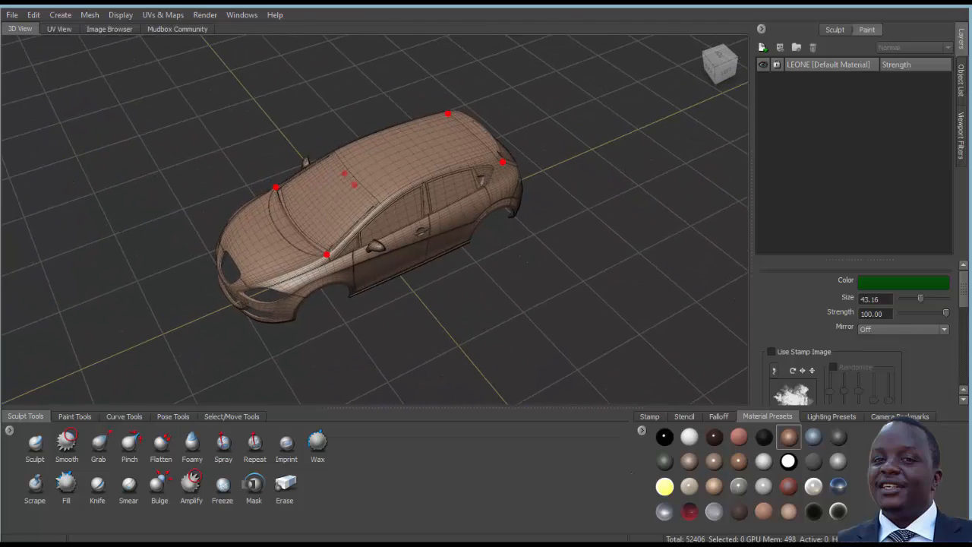
pyautogui.keyDown('alt'); pyautogui.moveTo(599, 274); pyautogui.dragTo(653, 281, button='right'); pyautogui.keyUp('alt')
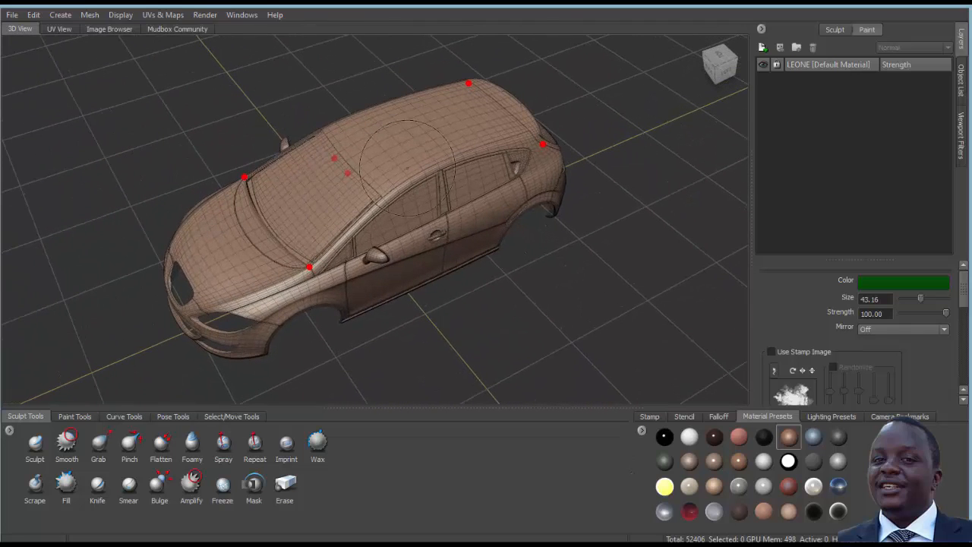
pyautogui.click(122, 15)
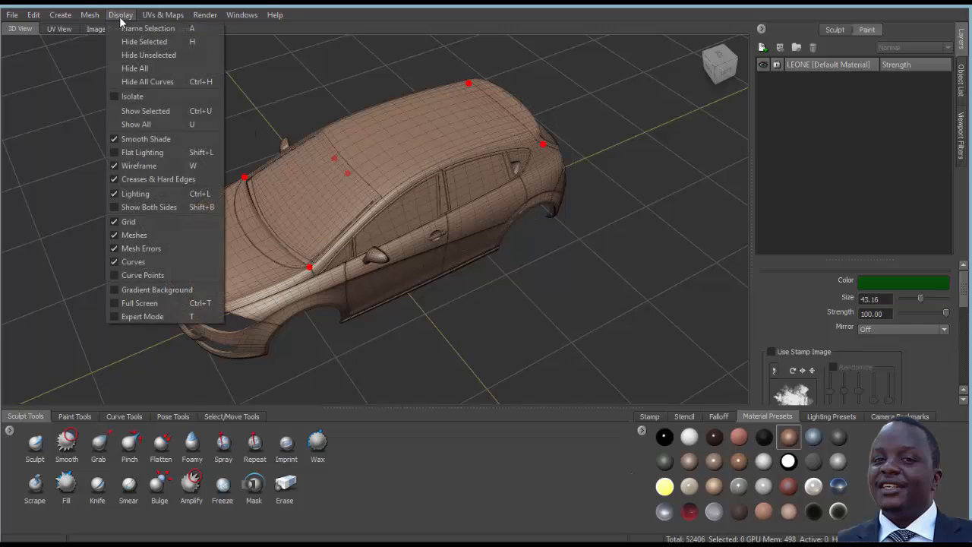
pyautogui.click(140, 247)
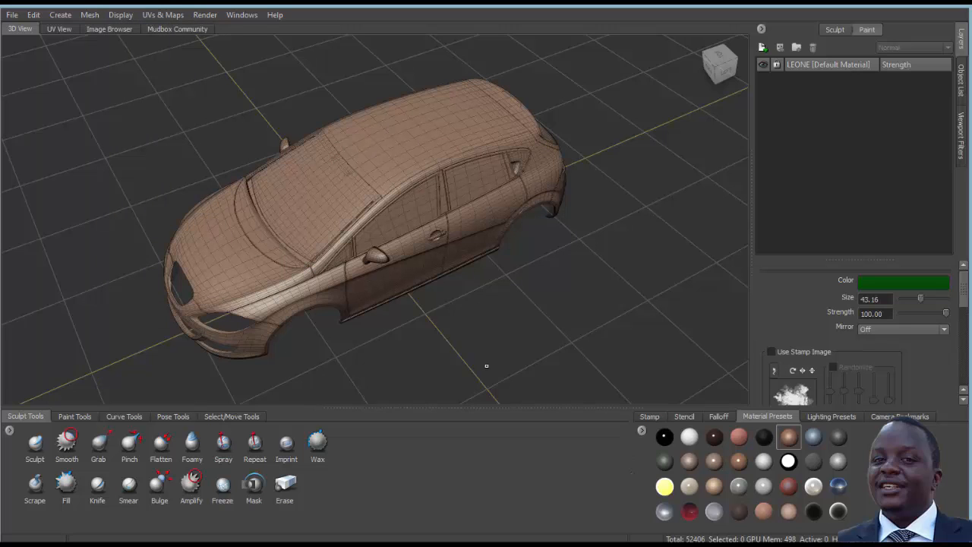
# - Choose the Paint Brush tool and set its colour to white
pyautogui.moveTo(475, 300)
pyautogui.keyDown('alt'); pyautogui.mouseDown()
pyautogui.moveTo(327, 298)
pyautogui.moveTo(399, 247)
pyautogui.moveTo(463, 255)
pyautogui.mouseUp(); pyautogui.keyUp('alt')
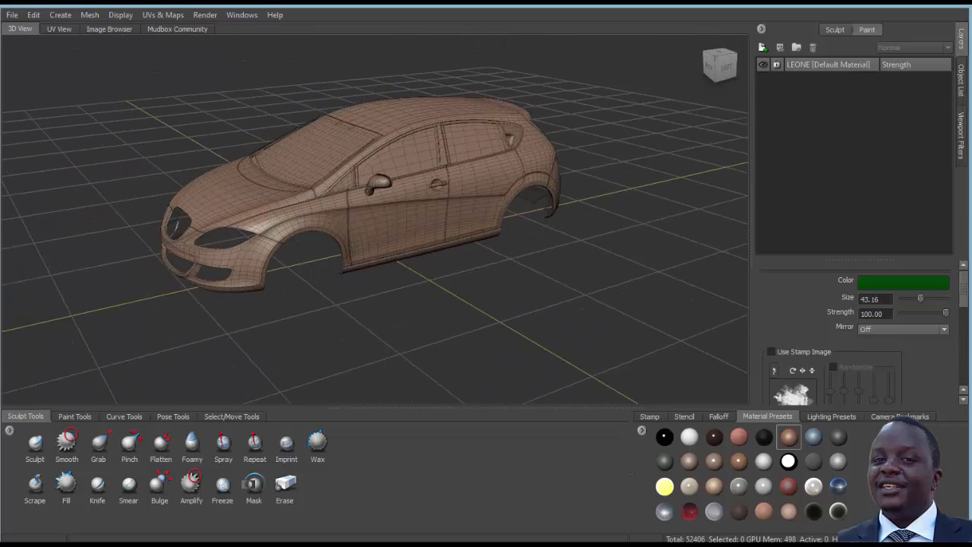
pyautogui.click(75, 416)
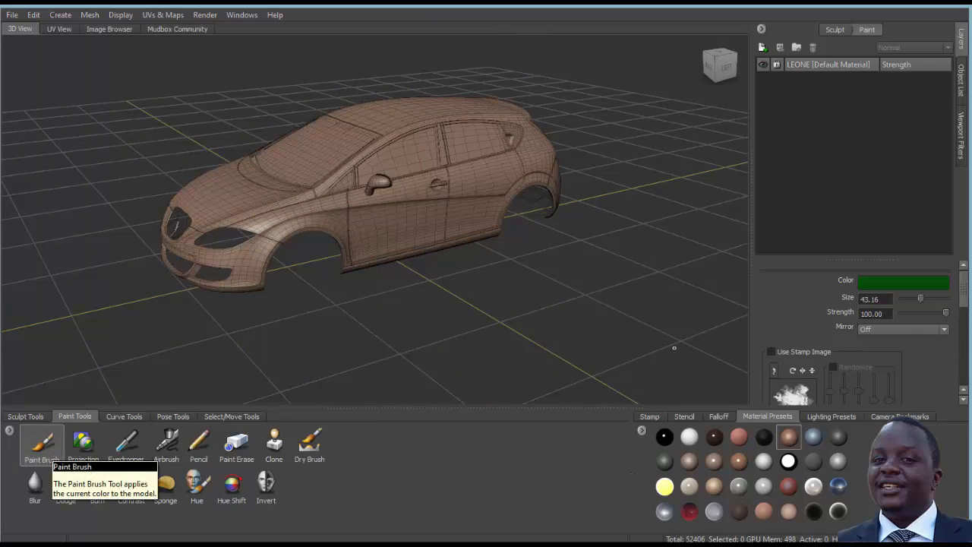
pyautogui.click(881, 283)
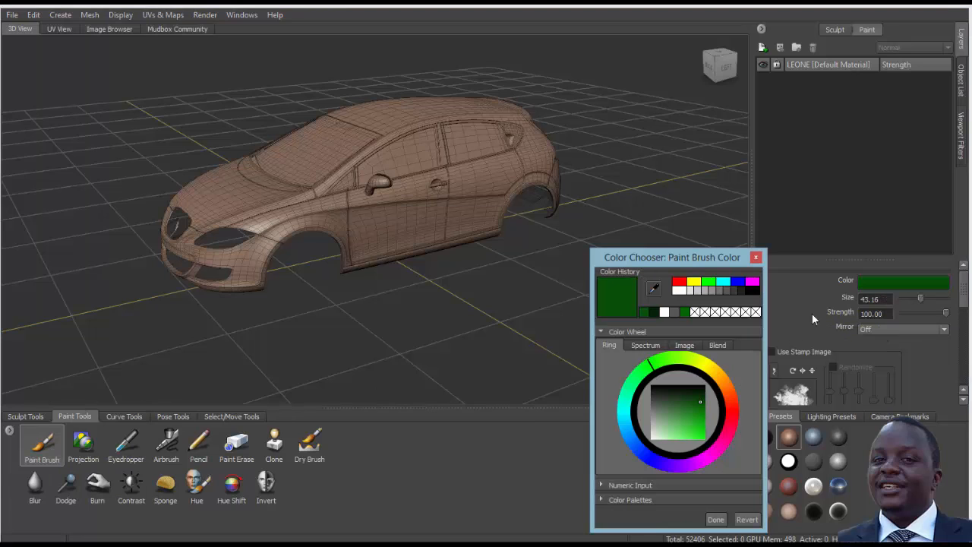
pyautogui.click(678, 290)
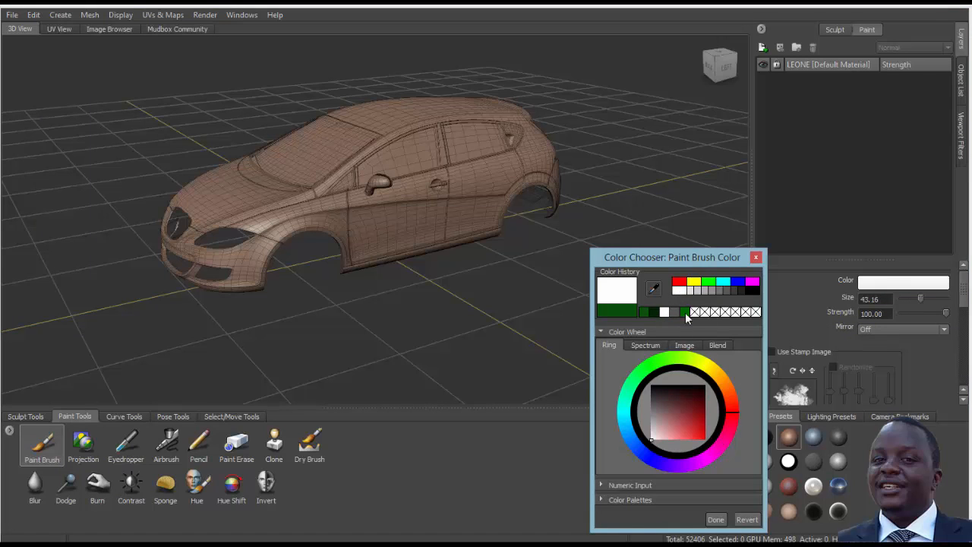
pyautogui.click(716, 520)
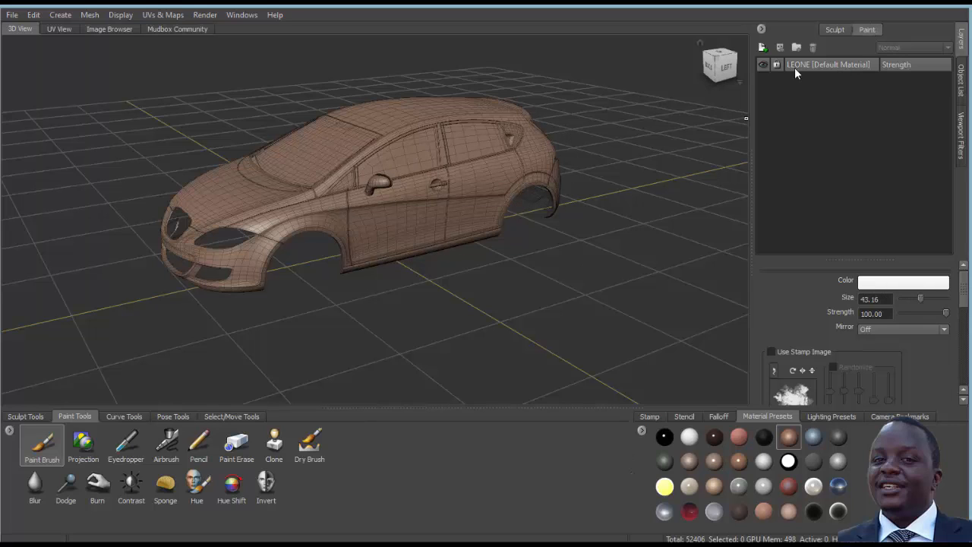
# - Create a diffuse paint layer named Paint Layer 1 at size 2048, saved as 8-bit RGBA TIFF
pyautogui.click(762, 48)
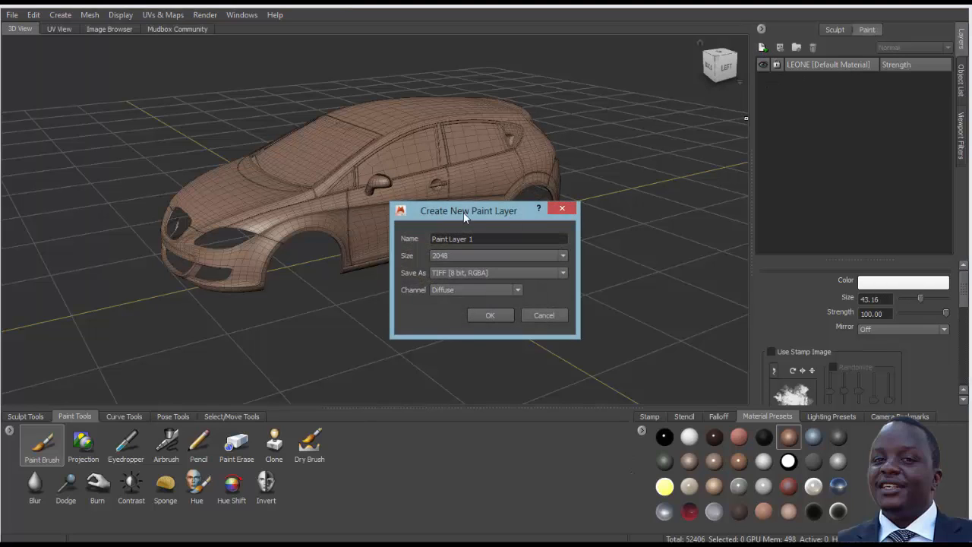
pyautogui.moveTo(465, 216); pyautogui.dragTo(529, 107)
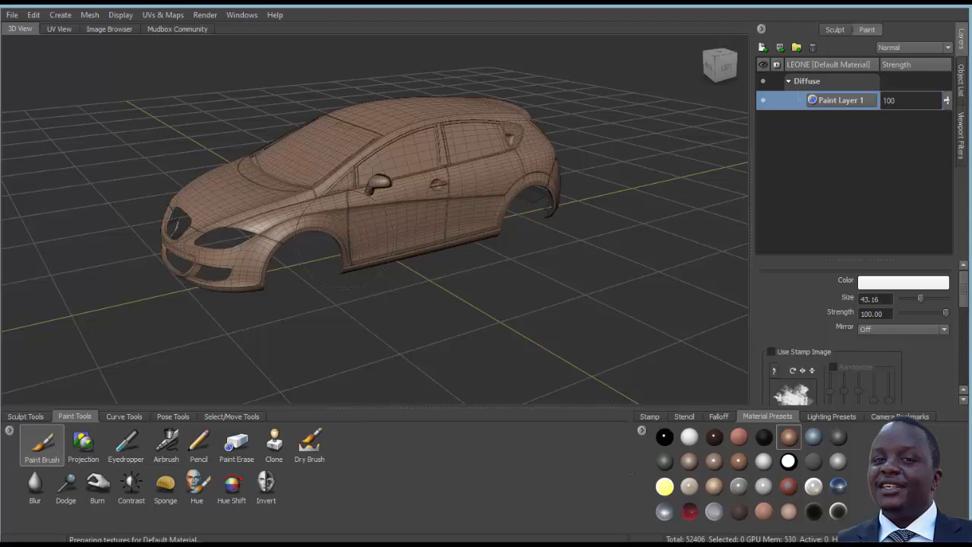
# - Choose the Projection brush and load the Kenya flag image as its stencil
pyautogui.keyDown('alt'); pyautogui.moveTo(425, 255); pyautogui.dragTo(192, 282); pyautogui.keyUp('alt')
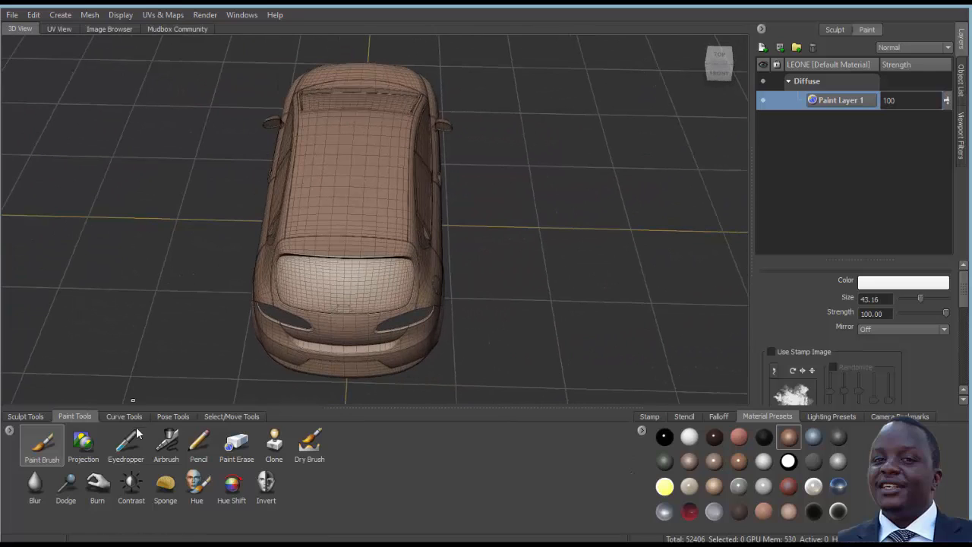
pyautogui.click(84, 445)
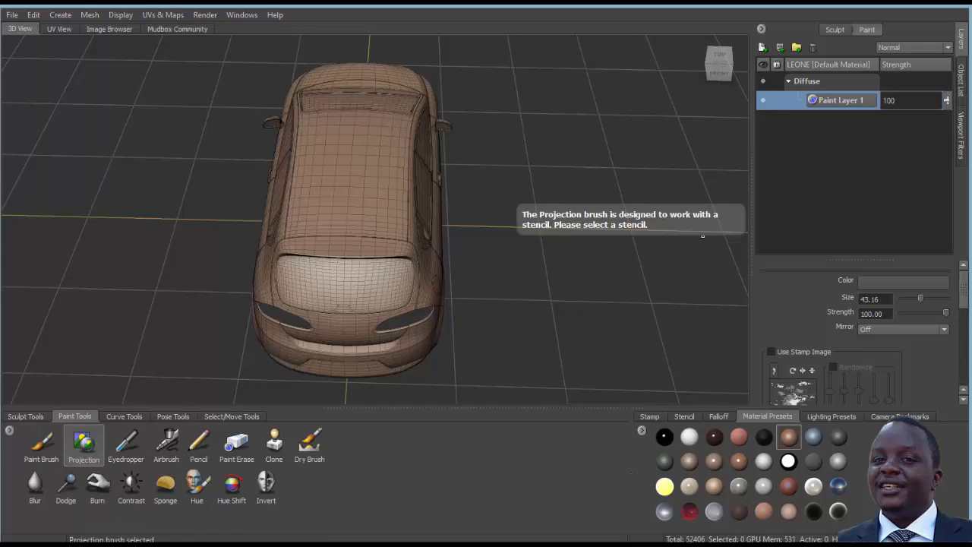
pyautogui.click(684, 416)
pyautogui.click(959, 511)
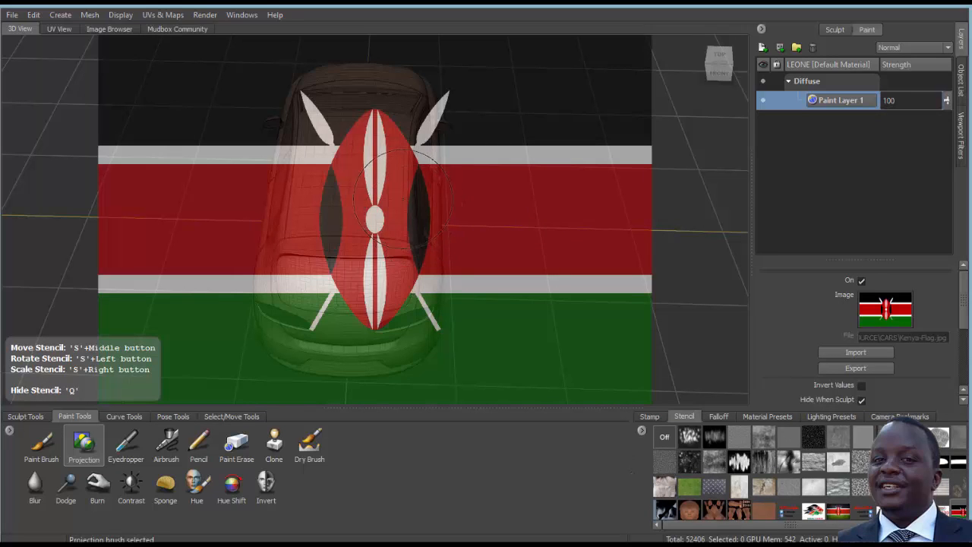
# - Shrink the flag stencil, rotate it upright and centre it lengthwise over the car in top view
pyautogui.moveTo(408, 203)
pyautogui.keyDown('alt'); pyautogui.mouseDown()
pyautogui.moveTo(409, 285)
pyautogui.moveTo(420, 306)
pyautogui.mouseUp(); pyautogui.keyUp('alt')
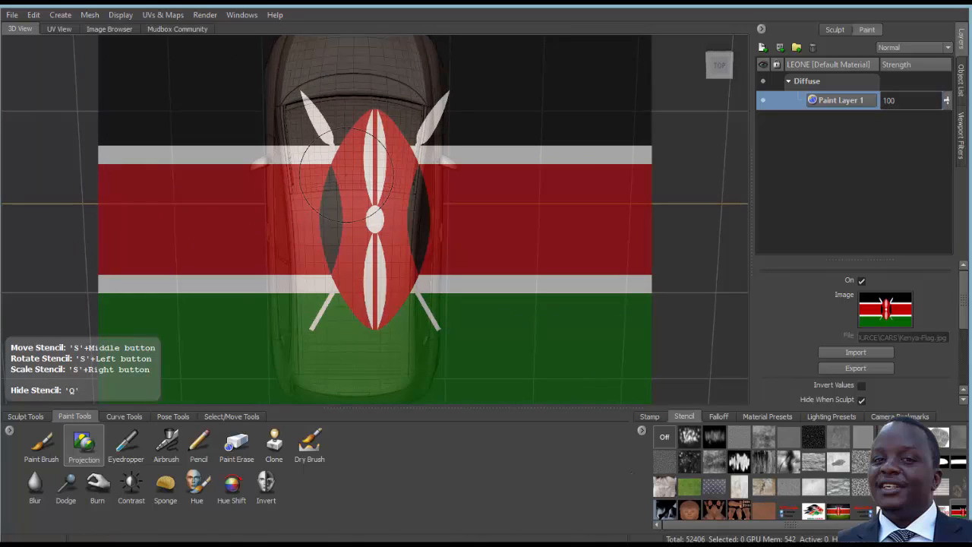
pyautogui.moveTo(342, 170); pyautogui.dragTo(343, 163, button='middle')
pyautogui.moveTo(343, 162); pyautogui.dragTo(327, 88, button='right')
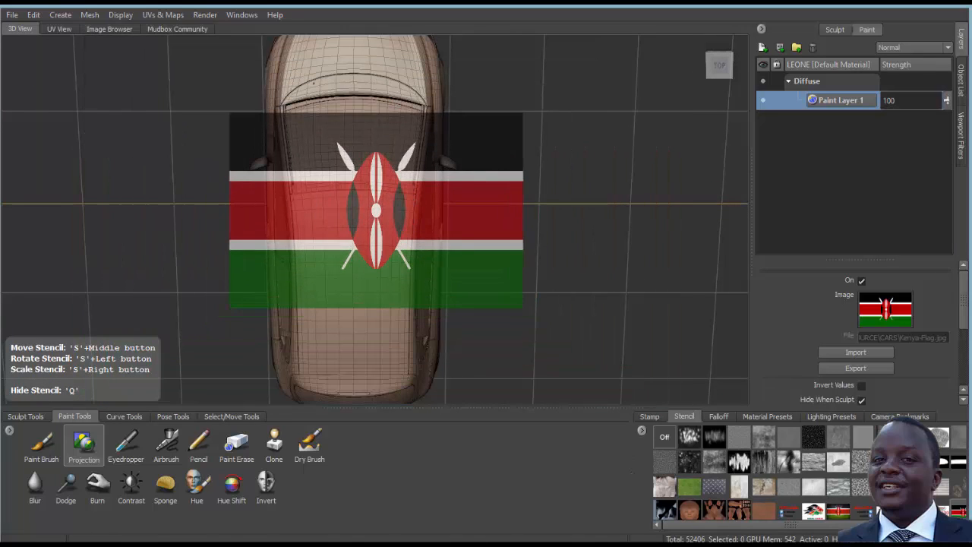
pyautogui.moveTo(327, 89); pyautogui.dragTo(496, 161)
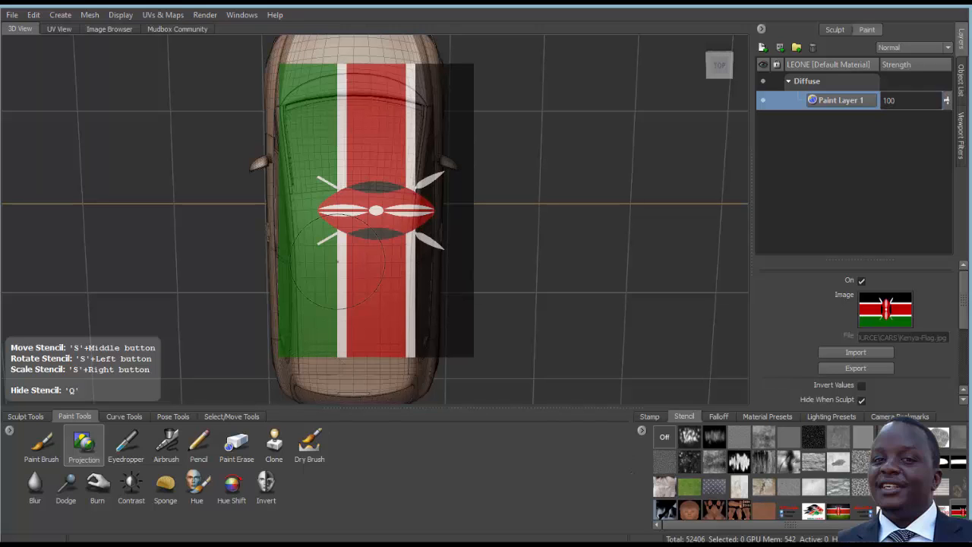
pyautogui.moveTo(373, 210); pyautogui.dragTo(348, 207, button='middle')
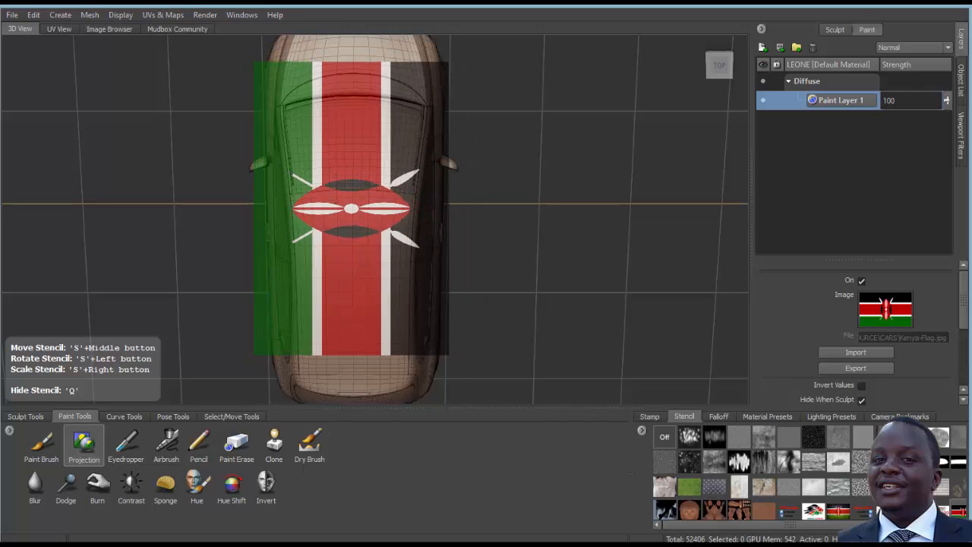
pyautogui.moveTo(345, 214); pyautogui.dragTo(339, 200, button='right')
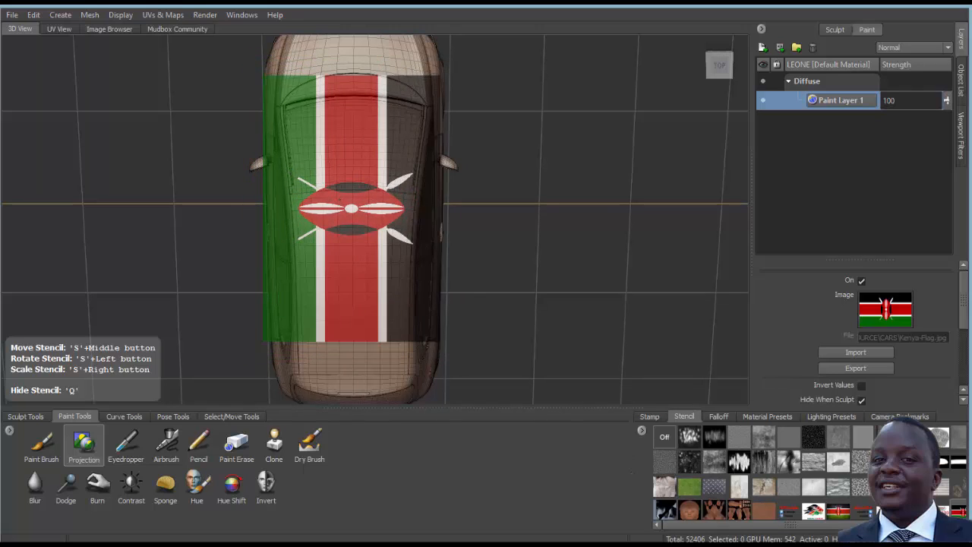
pyautogui.moveTo(351, 208); pyautogui.dragTo(351, 215, button='middle')
pyautogui.moveTo(351, 215)
pyautogui.mouseDown(button='right')
pyautogui.moveTo(357, 227)
pyautogui.moveTo(352, 218)
pyautogui.mouseUp(button='right')
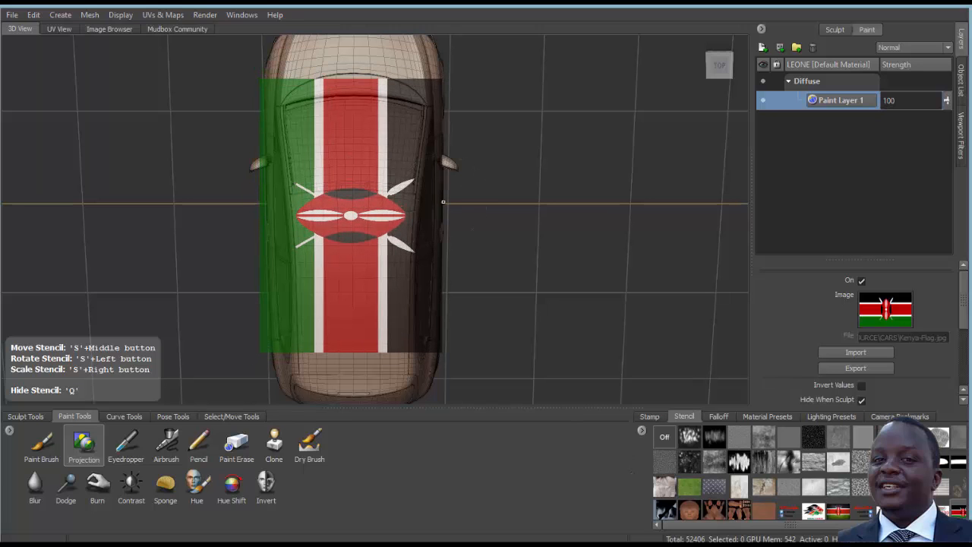
# - Fit the whole car in top view, then recentre the flag stencil over it and scale it down slightly
pyautogui.scroll(1, 353, 218)
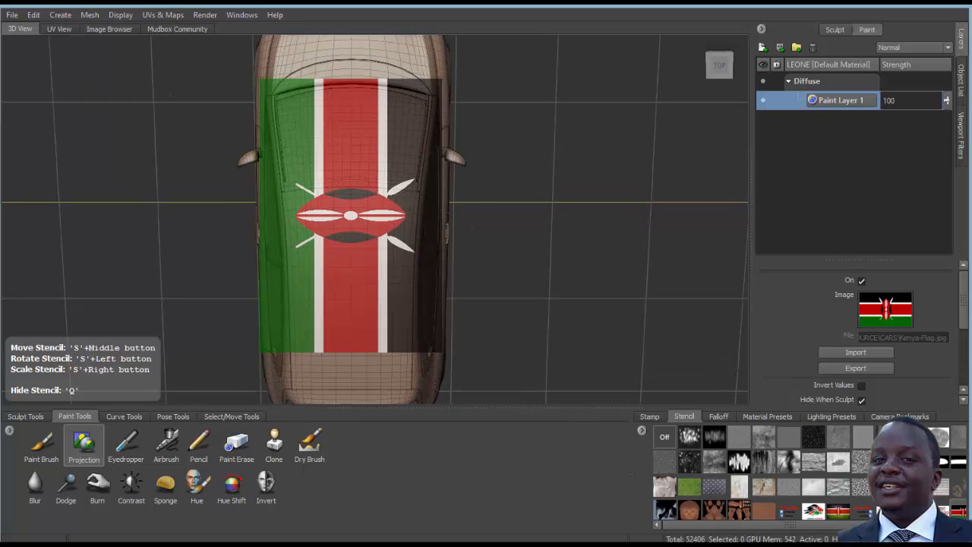
pyautogui.scroll(-2, 353, 218)
pyautogui.keyDown('alt'); pyautogui.moveTo(393, 220); pyautogui.dragTo(390, 211); pyautogui.keyUp('alt')
pyautogui.keyDown('alt'); pyautogui.moveTo(402, 206); pyautogui.dragTo(402, 220, button='middle'); pyautogui.keyUp('alt')
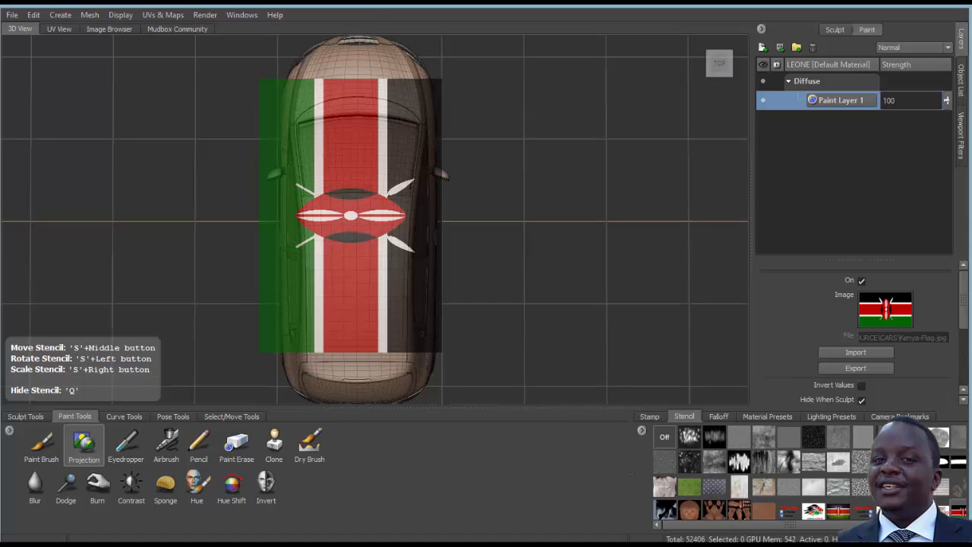
pyautogui.scroll(-2, 415, 208)
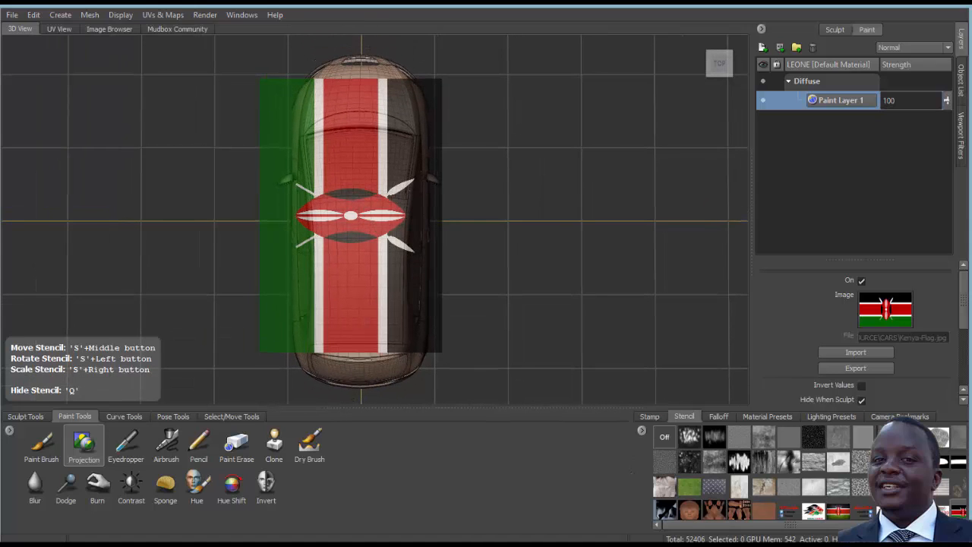
pyautogui.moveTo(350, 216)
pyautogui.mouseDown(button='middle')
pyautogui.moveTo(362, 226)
pyautogui.moveTo(358, 215)
pyautogui.mouseUp(button='middle')
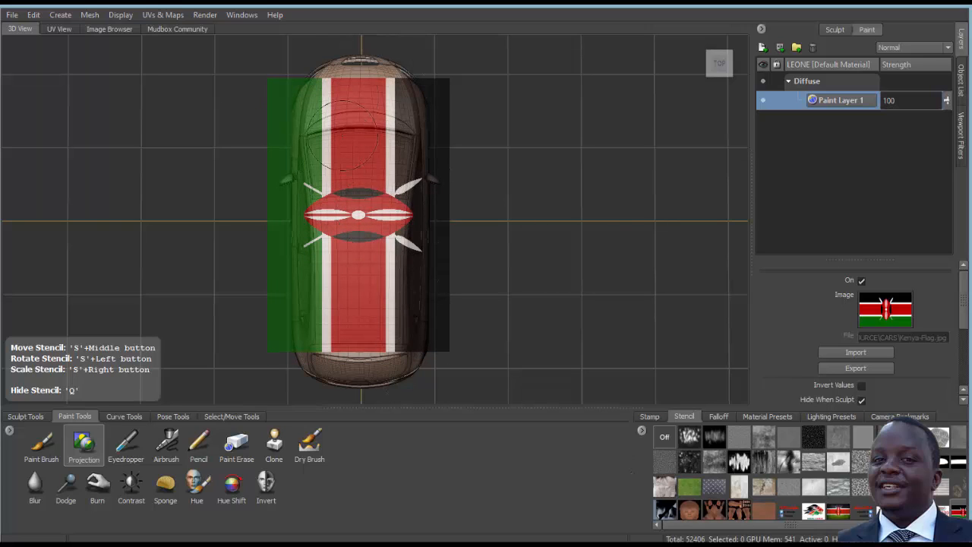
pyautogui.moveTo(385, 192); pyautogui.dragTo(383, 192)
pyautogui.moveTo(383, 191); pyautogui.dragTo(379, 178, button='right')
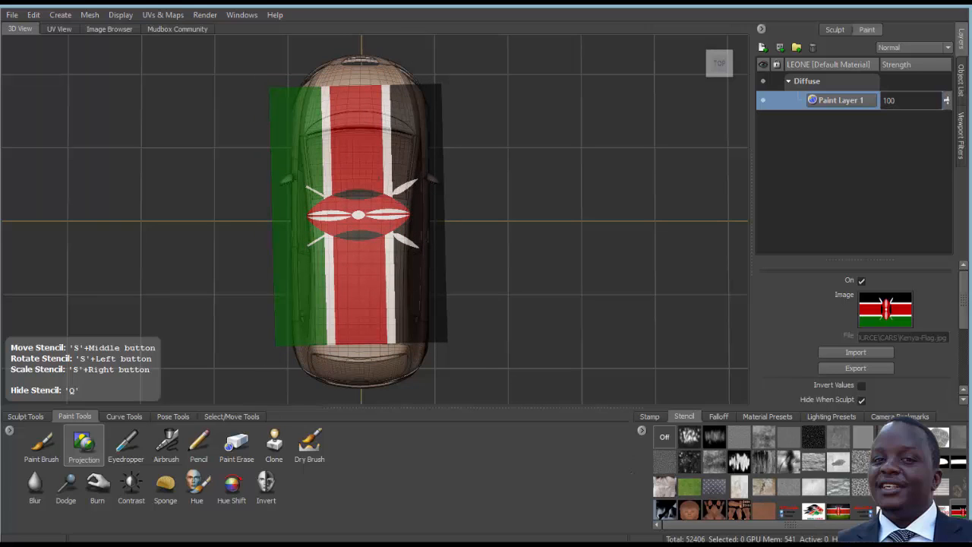
# - Enable Use Tiles for the flag stencil, straighten it along the car and project it onto the hood and windshield
pyautogui.scroll(-2, 966, 312)
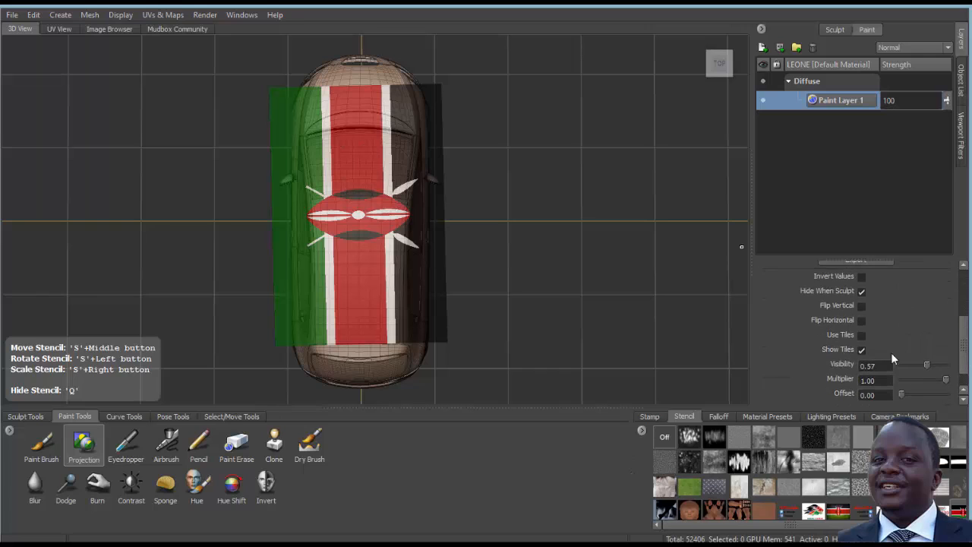
pyautogui.click(862, 334)
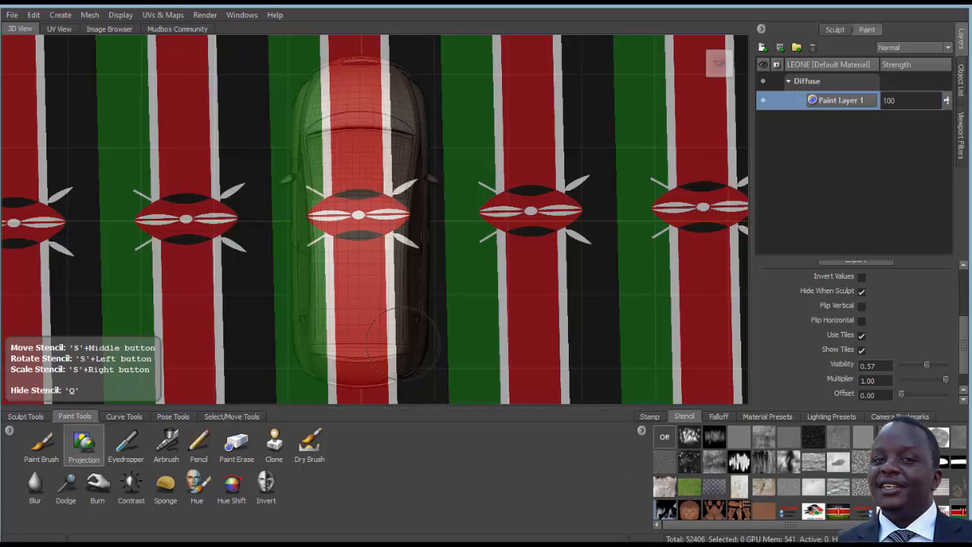
pyautogui.moveTo(403, 342); pyautogui.dragTo(399, 342)
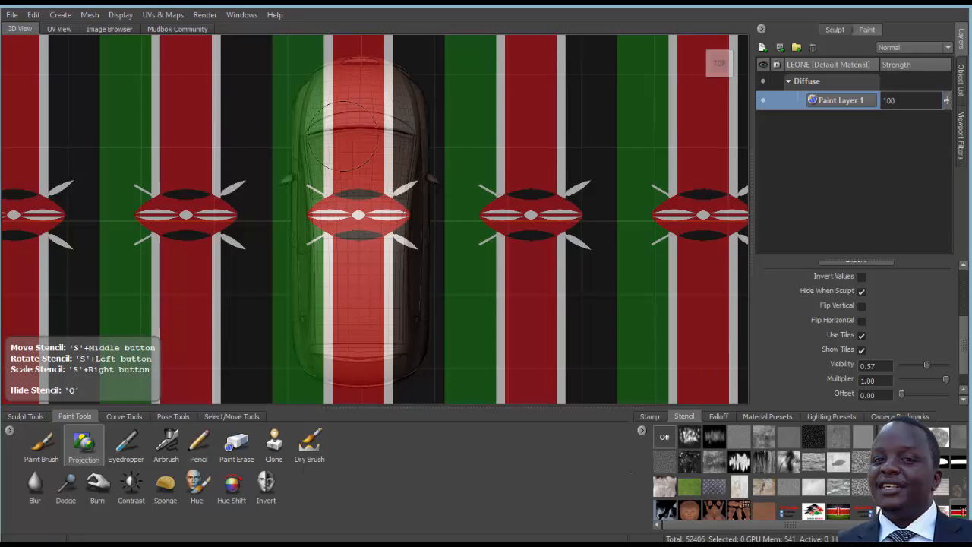
pyautogui.moveTo(360, 103)
pyautogui.mouseDown()
pyautogui.moveTo(372, 114)
pyautogui.moveTo(387, 95)
pyautogui.moveTo(323, 87)
pyautogui.moveTo(342, 178)
pyautogui.moveTo(295, 219)
pyautogui.mouseUp()
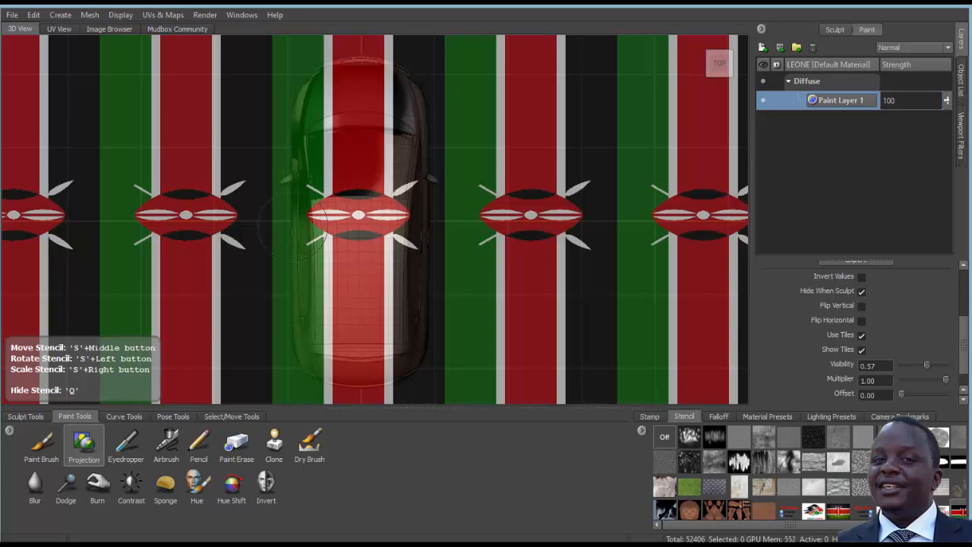
# - Set the Projection brush colour to white
pyautogui.click(85, 444)
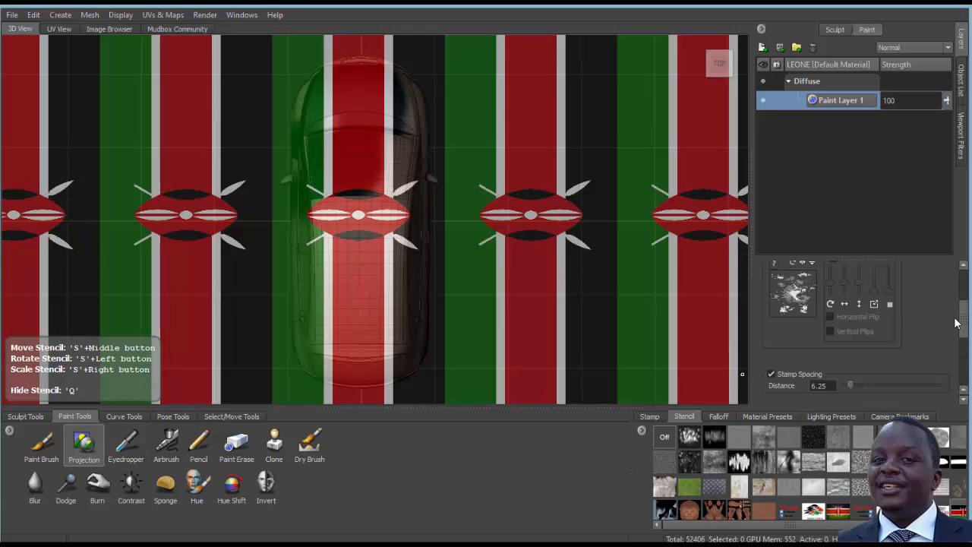
pyautogui.moveTo(962, 321); pyautogui.dragTo(959, 281)
pyautogui.click(896, 281)
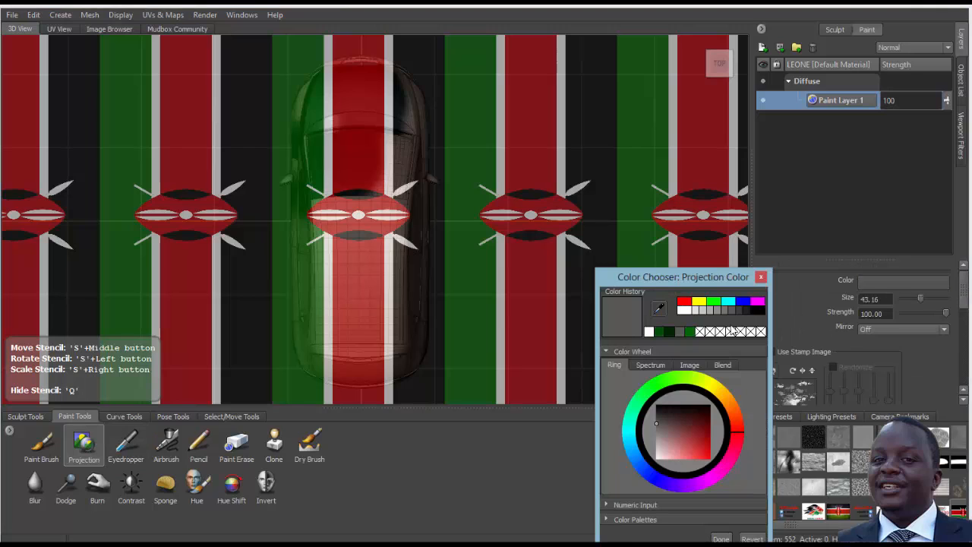
pyautogui.click(647, 332)
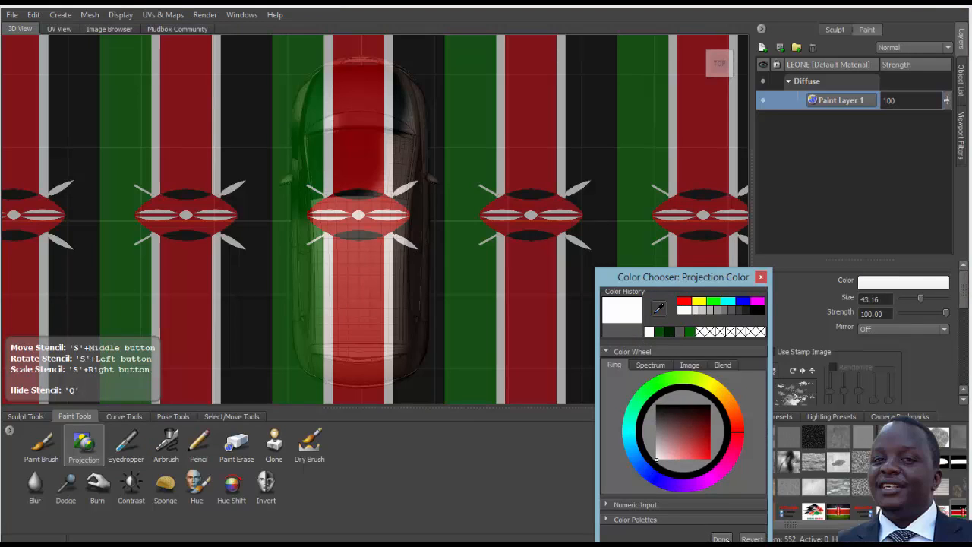
pyautogui.click(721, 539)
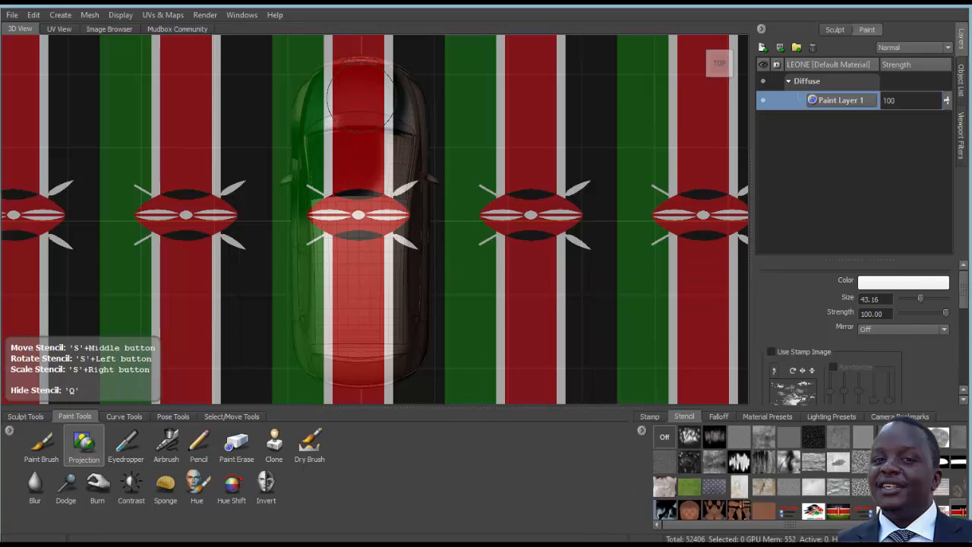
# - Nudge the flag stencil sideways to centre it on the car and hide the stencil
pyautogui.moveTo(361, 98); pyautogui.dragTo(365, 99, button='middle')
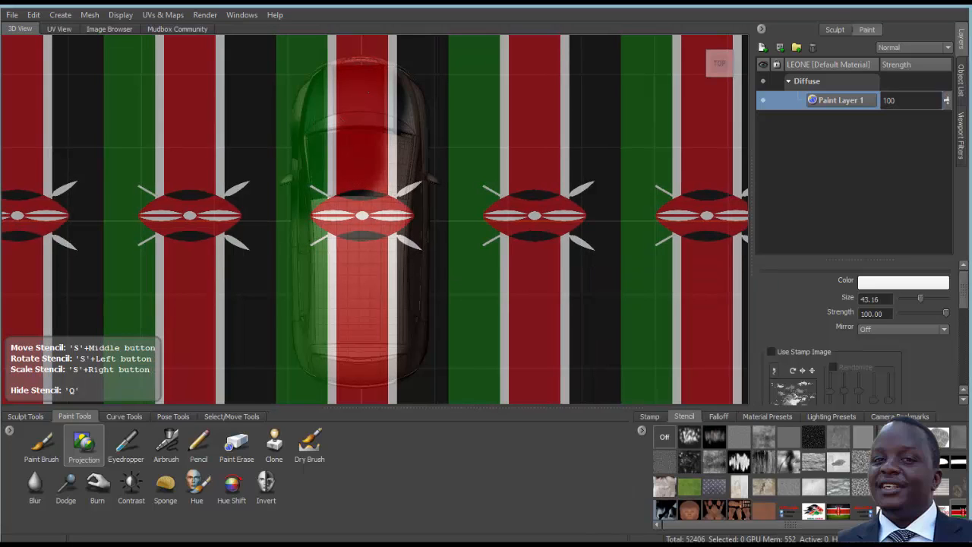
pyautogui.press('q')
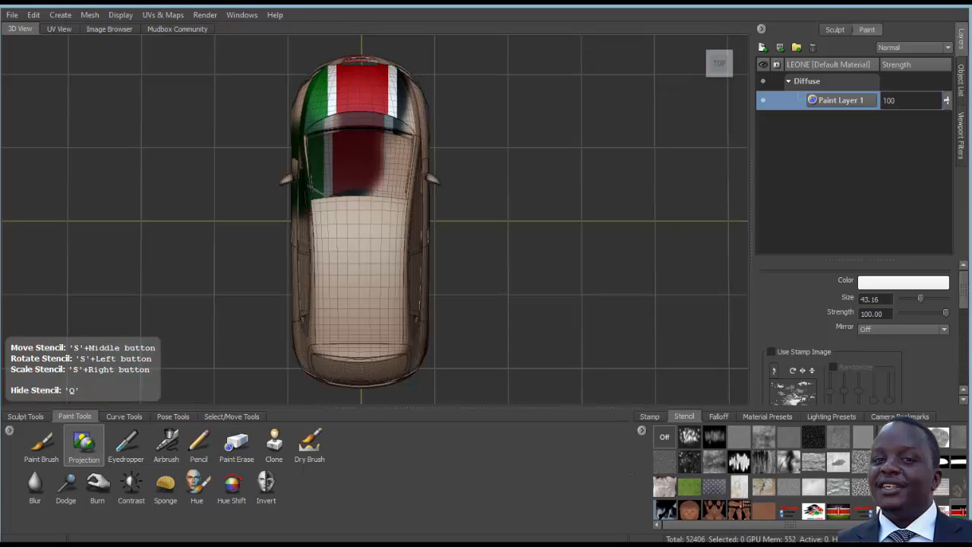
# - Project the flag stencil over the roof, rear and remaining unpainted areas of the car in top view, and hide the stencil
pyautogui.moveTo(311, 214)
pyautogui.mouseDown()
pyautogui.moveTo(397, 237)
pyautogui.moveTo(403, 121)
pyautogui.moveTo(410, 167)
pyautogui.moveTo(331, 293)
pyautogui.moveTo(300, 228)
pyautogui.moveTo(410, 373)
pyautogui.moveTo(380, 365)
pyautogui.moveTo(420, 228)
pyautogui.mouseUp()
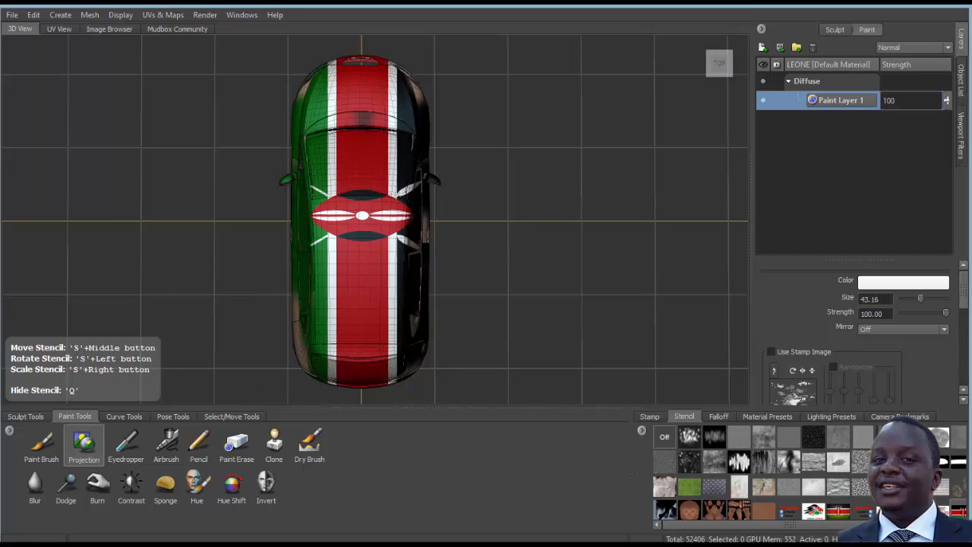
pyautogui.press('q')
pyautogui.press('q')
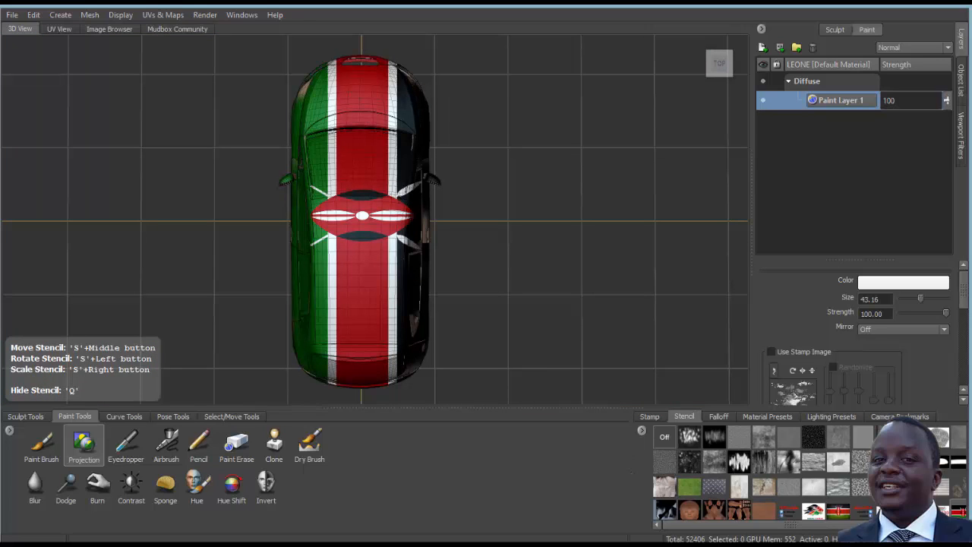
pyautogui.press('q')
pyautogui.press('q')
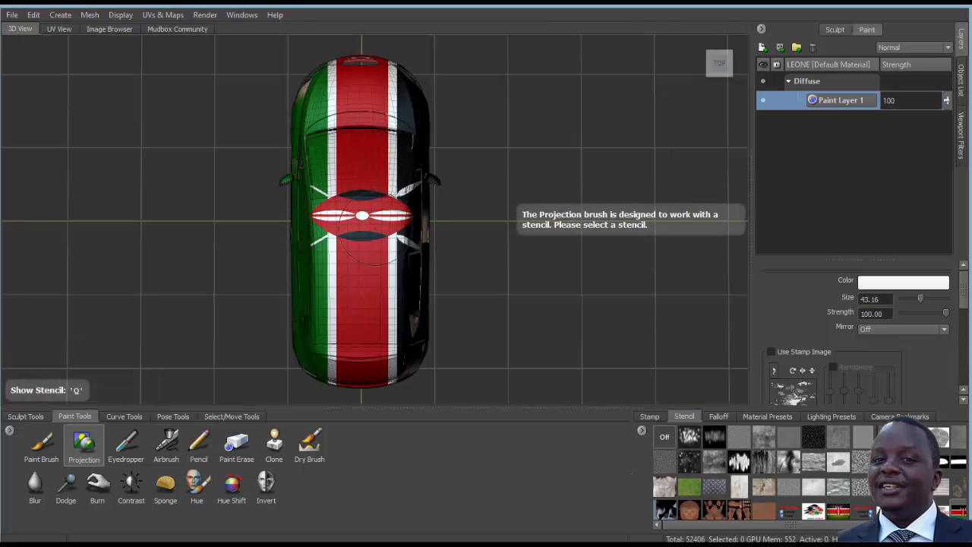
# - Set the Paint Brush colour to the green sampled from the painted rear side of the car body
pyautogui.keyDown('alt'); pyautogui.moveTo(302, 211); pyautogui.dragTo(363, 158); pyautogui.keyUp('alt')
pyautogui.keyDown('alt'); pyautogui.moveTo(363, 158); pyautogui.dragTo(448, 243, button='right'); pyautogui.keyUp('alt')
pyautogui.keyDown('alt'); pyautogui.moveTo(448, 248); pyautogui.dragTo(355, 325, button='middle'); pyautogui.keyUp('alt')
pyautogui.moveTo(356, 325)
pyautogui.keyDown('alt'); pyautogui.mouseDown()
pyautogui.moveTo(305, 288)
pyautogui.moveTo(400, 322)
pyautogui.moveTo(417, 318)
pyautogui.mouseUp(); pyautogui.keyUp('alt')
pyautogui.click(42, 444)
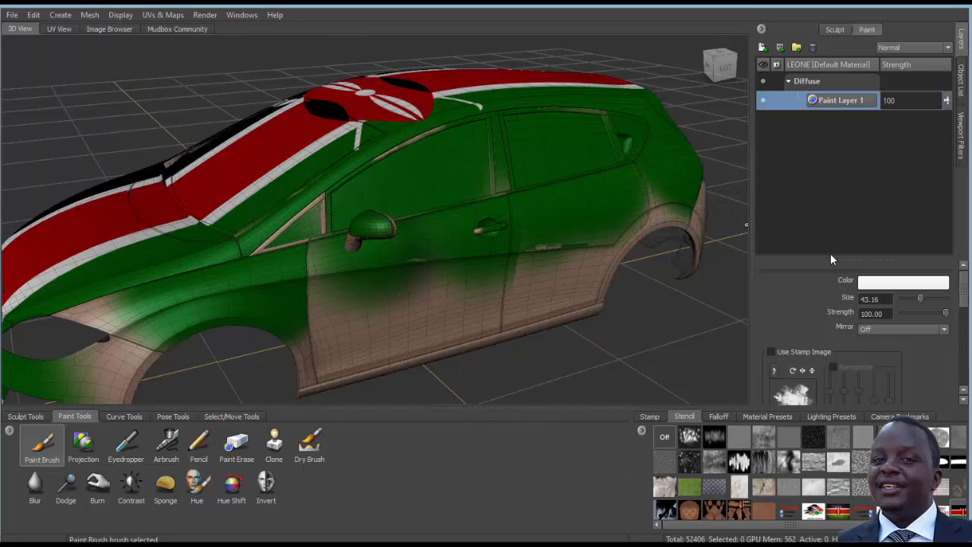
pyautogui.click(881, 282)
pyautogui.click(664, 328)
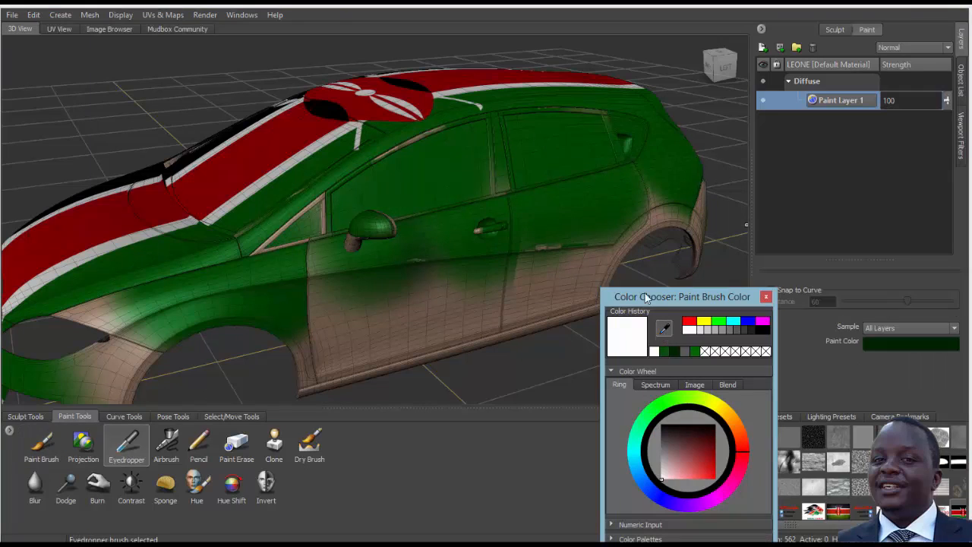
pyautogui.click(585, 199)
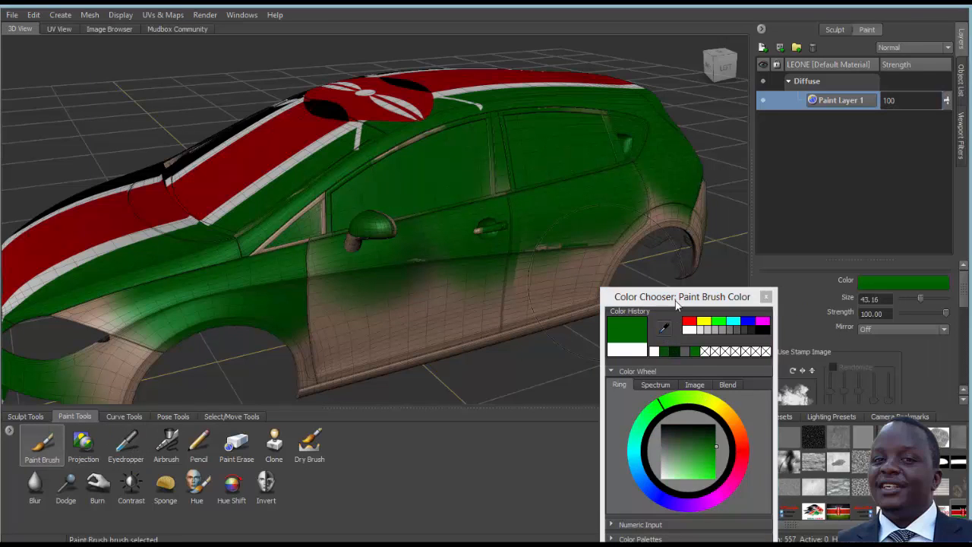
pyautogui.moveTo(676, 302); pyautogui.dragTo(675, 203)
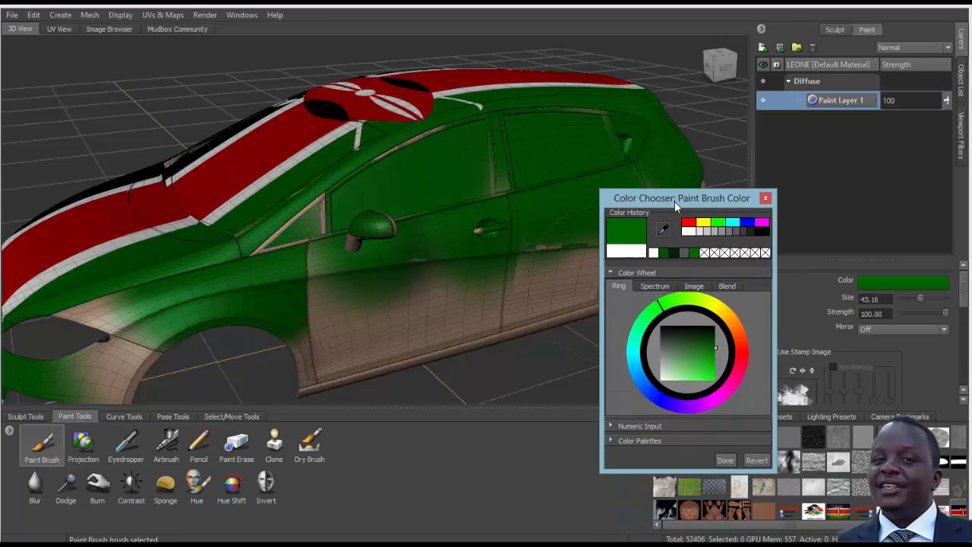
pyautogui.click(726, 461)
# - Paint the unpainted lower doors, sill and rear fender on the car's left side green
pyautogui.moveTo(623, 224)
pyautogui.mouseDown()
pyautogui.moveTo(669, 220)
pyautogui.moveTo(619, 259)
pyautogui.moveTo(494, 311)
pyautogui.moveTo(600, 284)
pyautogui.mouseUp()
pyautogui.moveTo(426, 304)
pyautogui.mouseDown()
pyautogui.moveTo(410, 259)
pyautogui.moveTo(334, 335)
pyautogui.moveTo(494, 342)
pyautogui.mouseUp()
pyautogui.keyDown('alt'); pyautogui.moveTo(596, 218); pyautogui.dragTo(480, 190); pyautogui.keyUp('alt')
pyautogui.moveTo(512, 301); pyautogui.dragTo(536, 302)
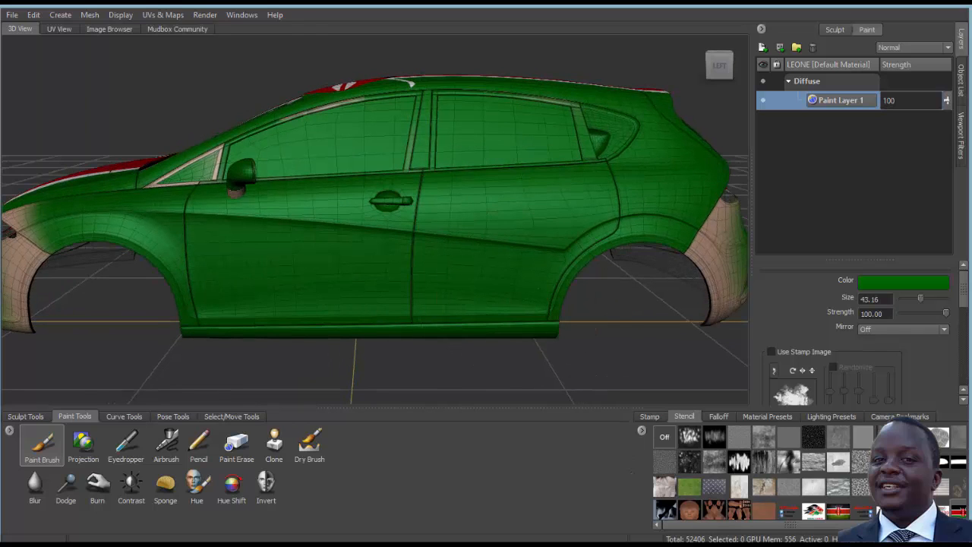
pyautogui.moveTo(722, 216); pyautogui.dragTo(724, 239)
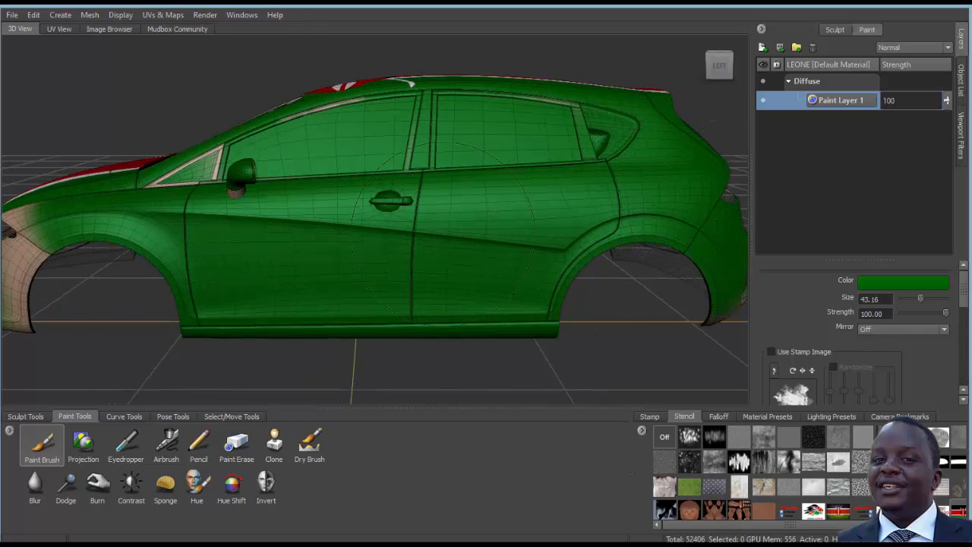
# - Set the Paint Brush colour to white from the colour history
pyautogui.moveTo(295, 242)
pyautogui.keyDown('alt'); pyautogui.mouseDown(button='middle')
pyautogui.moveTo(394, 235)
pyautogui.moveTo(336, 223)
pyautogui.mouseUp(button='middle'); pyautogui.keyUp('alt')
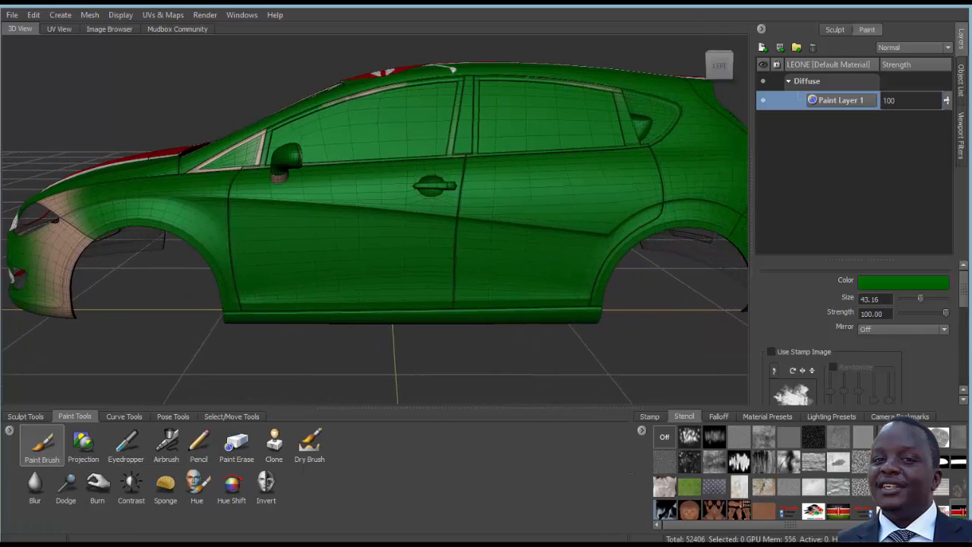
pyautogui.keyDown('alt'); pyautogui.moveTo(336, 223); pyautogui.dragTo(418, 223, button='right'); pyautogui.keyUp('alt')
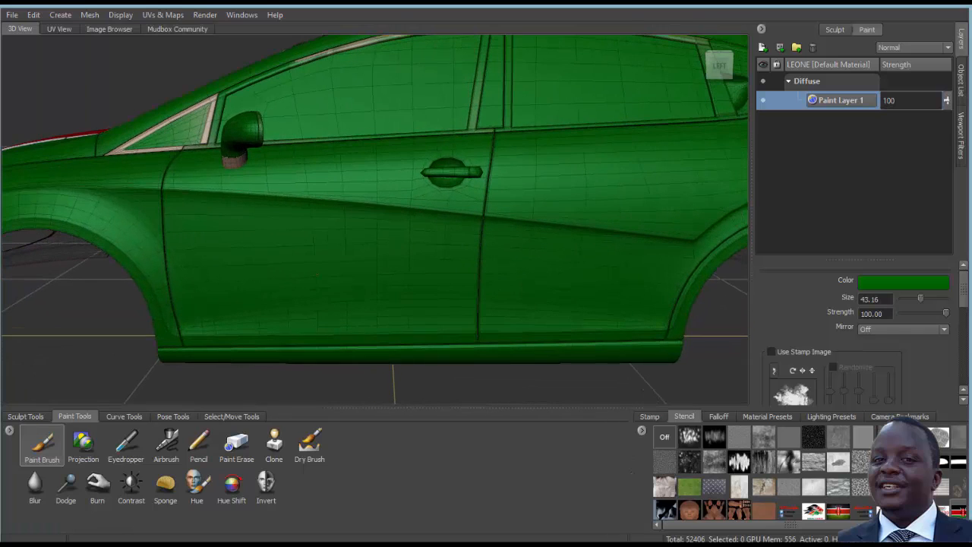
pyautogui.click(890, 283)
pyautogui.click(669, 272)
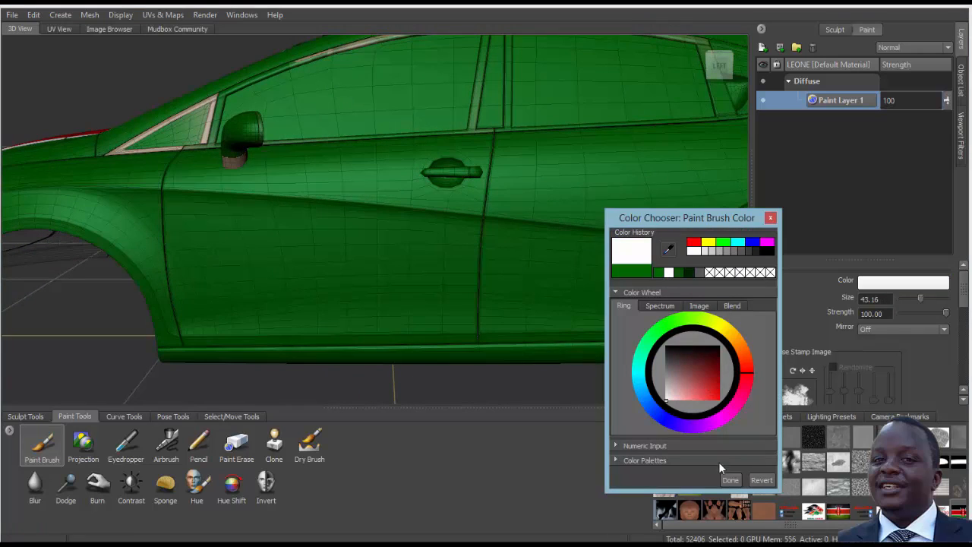
pyautogui.click(730, 479)
# - Load the Cricket Kenya logo as the Projection brush's stencil and disable Use Tiles to show a single copy
pyautogui.click(94, 448)
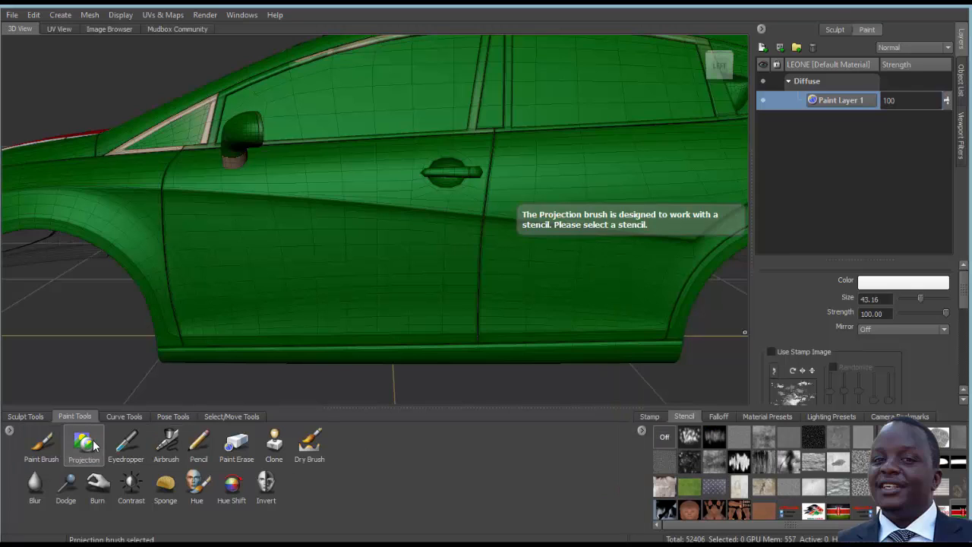
pyautogui.click(813, 510)
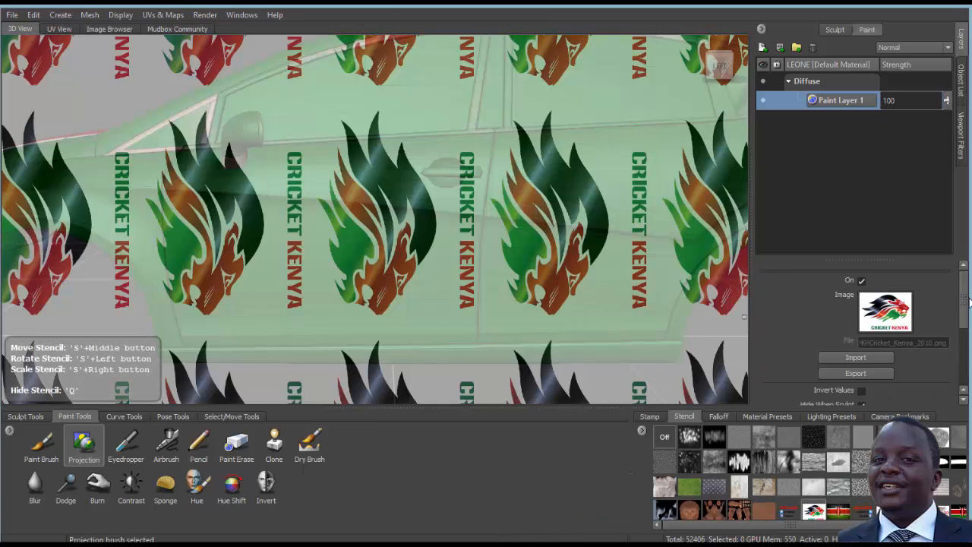
pyautogui.moveTo(962, 305); pyautogui.dragTo(967, 351)
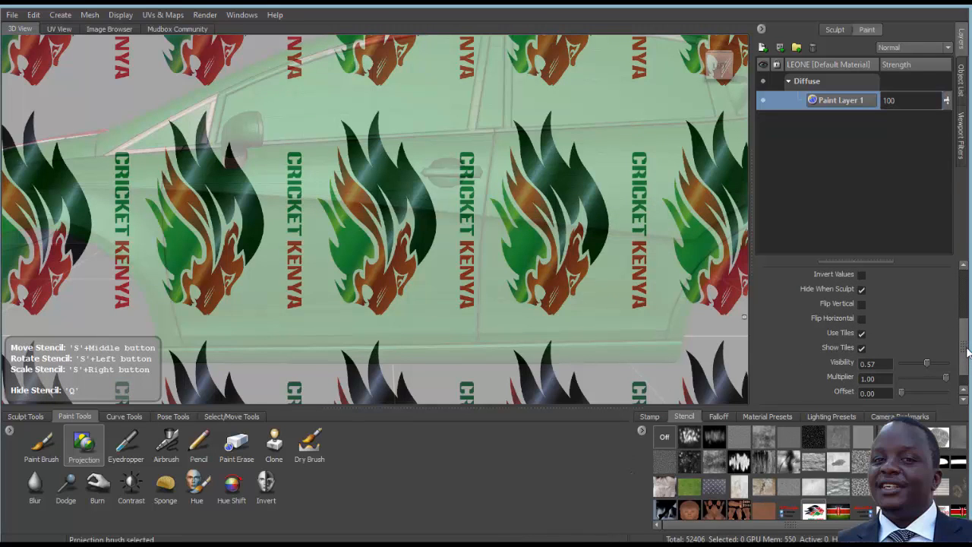
pyautogui.click(861, 335)
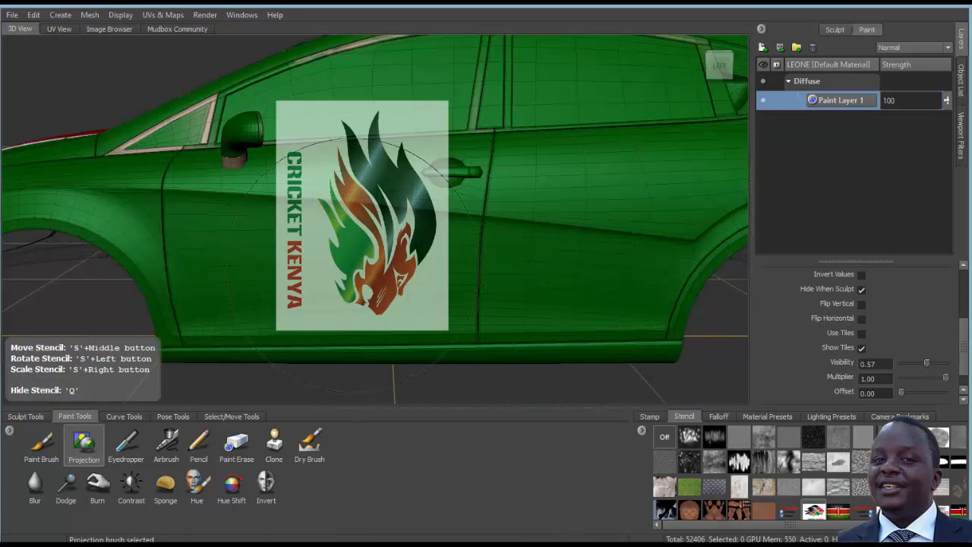
# - Rotate the Cricket Kenya stencil upright, enlarge it slightly to fit the front door, and project the lion logo onto the door
pyautogui.moveTo(350, 240); pyautogui.dragTo(474, 108)
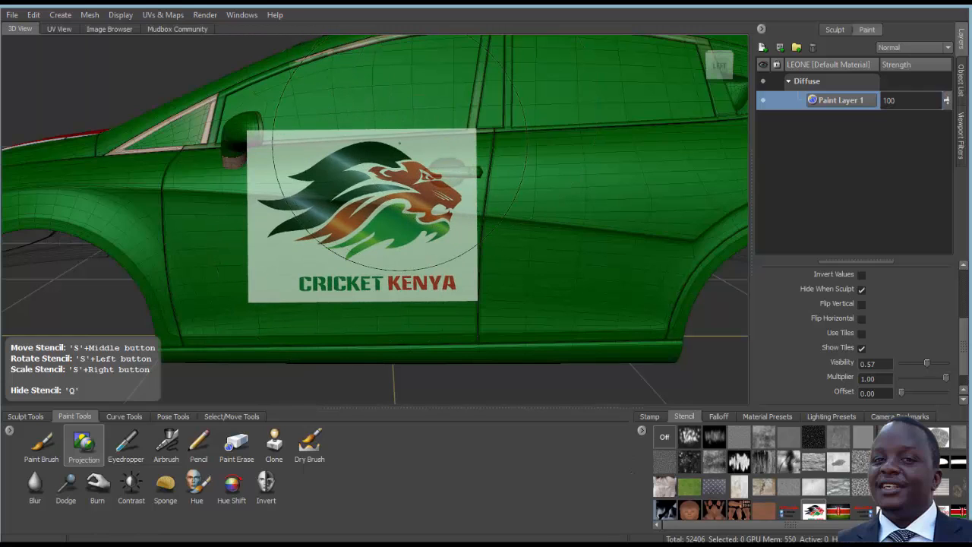
pyautogui.moveTo(475, 107); pyautogui.dragTo(436, 140, button='middle')
pyautogui.moveTo(346, 218); pyautogui.dragTo(345, 220, button='middle')
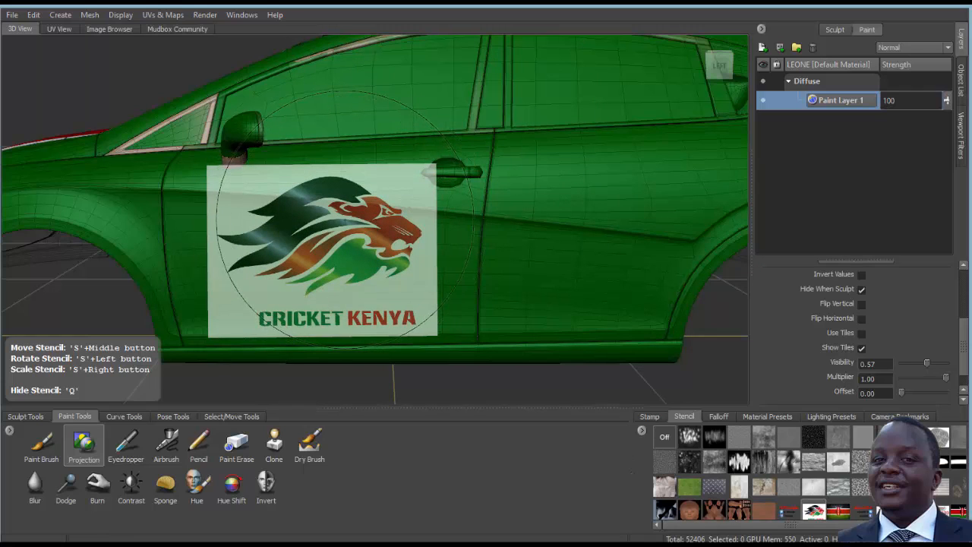
pyautogui.moveTo(345, 220); pyautogui.dragTo(379, 215, button='right')
pyautogui.moveTo(329, 262); pyautogui.dragTo(331, 259, button='middle')
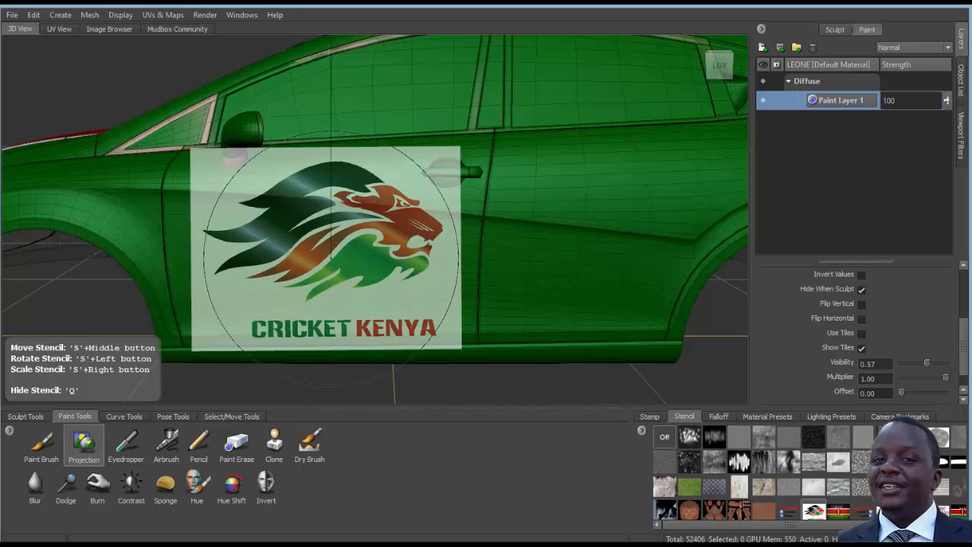
pyautogui.moveTo(331, 258)
pyautogui.mouseDown()
pyautogui.moveTo(314, 249)
pyautogui.moveTo(348, 225)
pyautogui.moveTo(371, 226)
pyautogui.moveTo(315, 215)
pyautogui.moveTo(266, 239)
pyautogui.moveTo(386, 264)
pyautogui.moveTo(429, 308)
pyautogui.mouseUp()
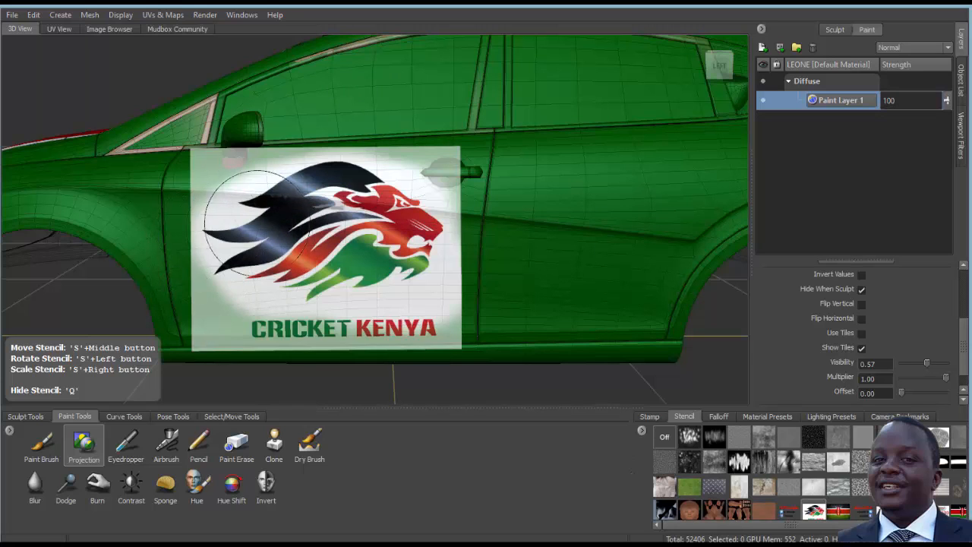
pyautogui.press('q')
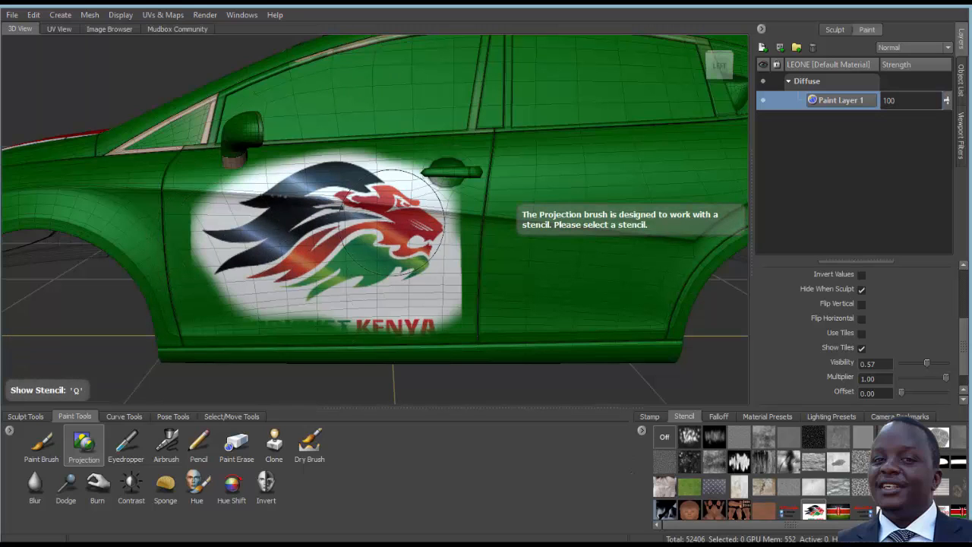
# - Set the Paint Brush colour to the green sampled from the painted rear door
pyautogui.click(42, 445)
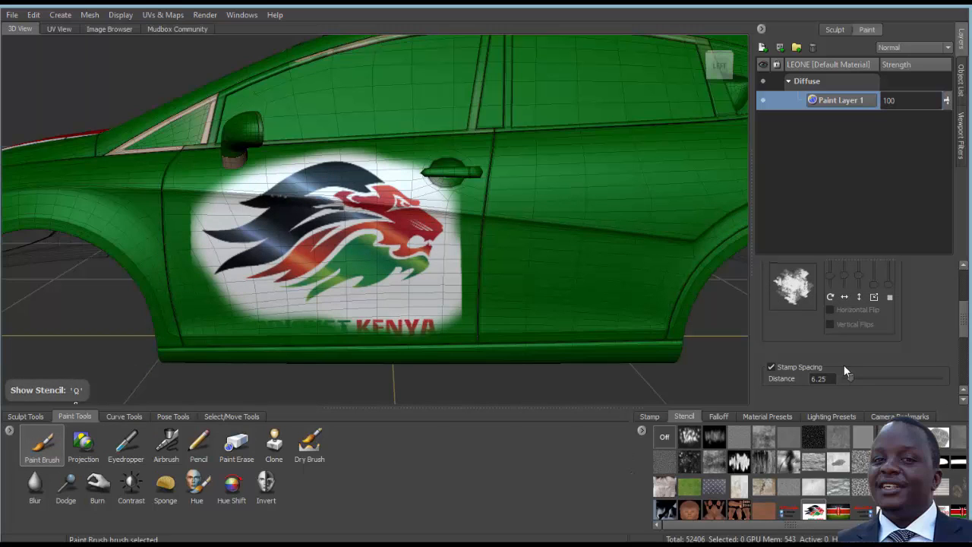
pyautogui.moveTo(963, 326); pyautogui.dragTo(963, 286)
pyautogui.click(934, 282)
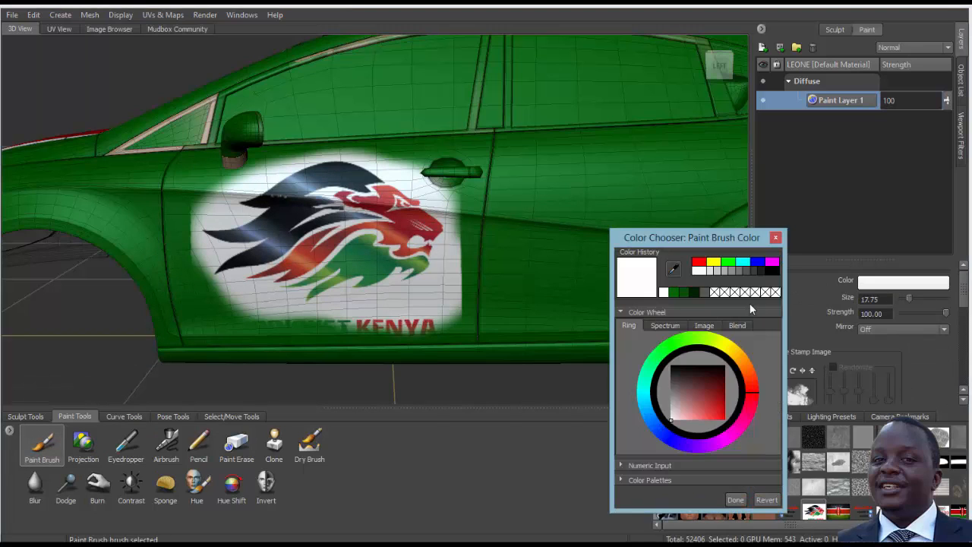
pyautogui.click(673, 271)
pyautogui.click(613, 273)
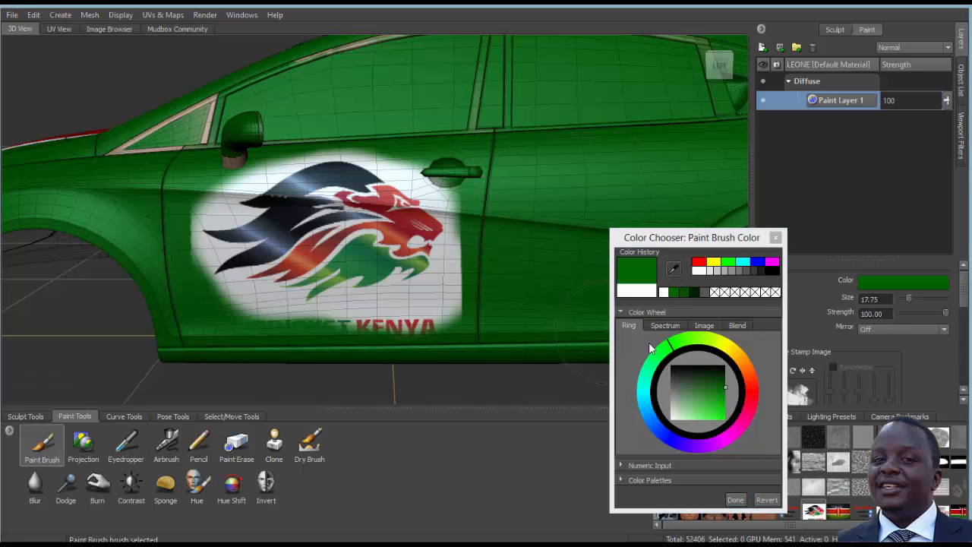
pyautogui.click(735, 500)
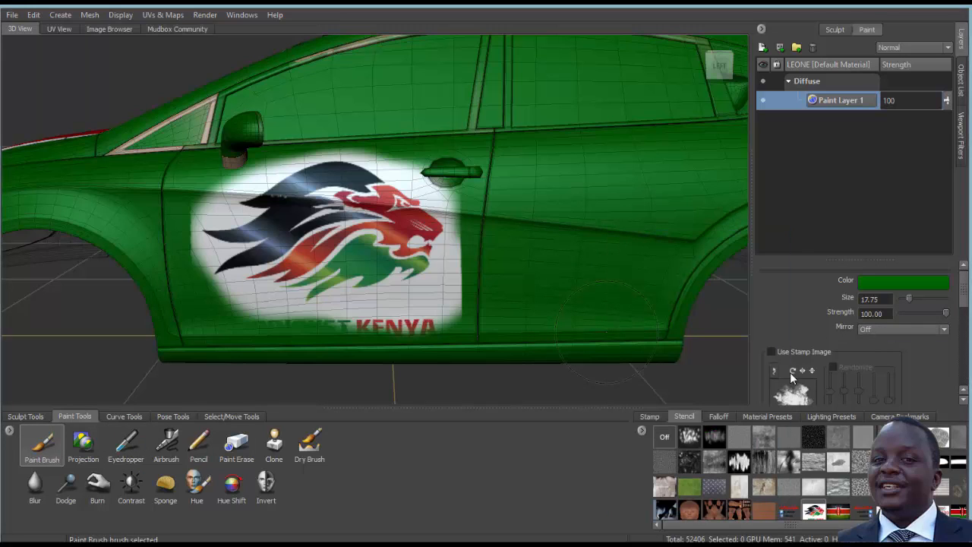
# - Enable Use Stamp Image, reduce the brush size to about 5.6, and roughen the logo background's edge beside the door handle with green
pyautogui.click(771, 351)
pyautogui.moveTo(514, 249); pyautogui.dragTo(499, 249)
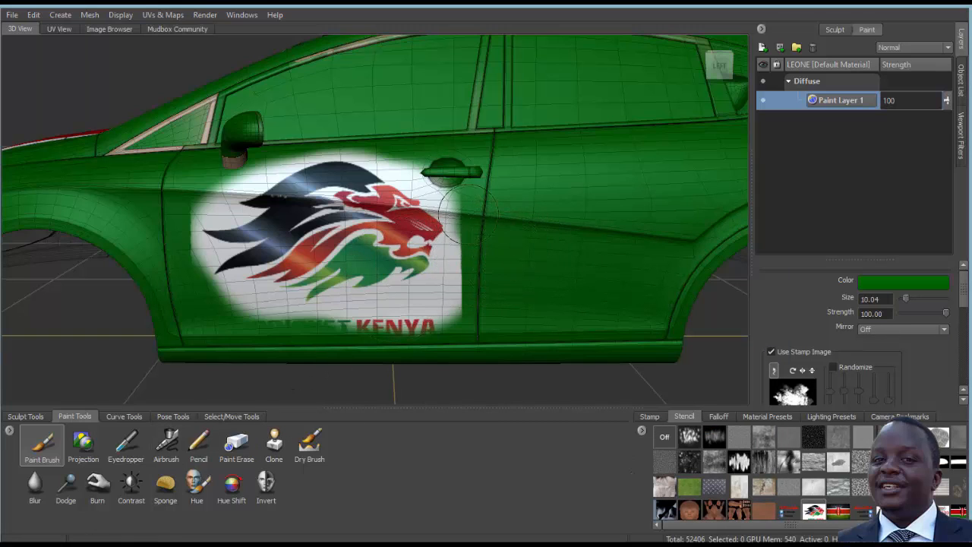
pyautogui.moveTo(472, 217); pyautogui.dragTo(409, 166)
pyautogui.moveTo(464, 227); pyautogui.dragTo(454, 319)
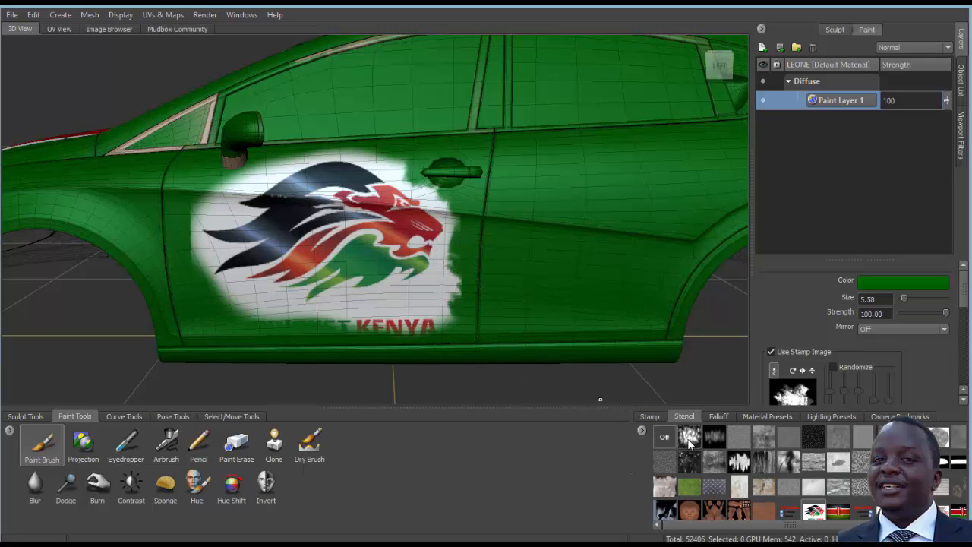
# - Choose a speckled stamp and paint ragged green edges around the white background of the lion logo, covering the lettering below it
pyautogui.click(649, 417)
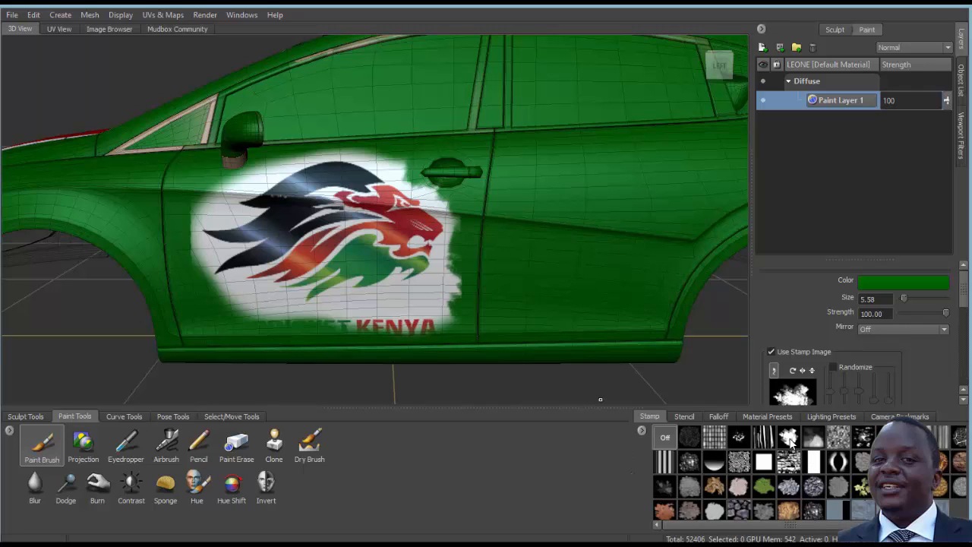
pyautogui.click(863, 437)
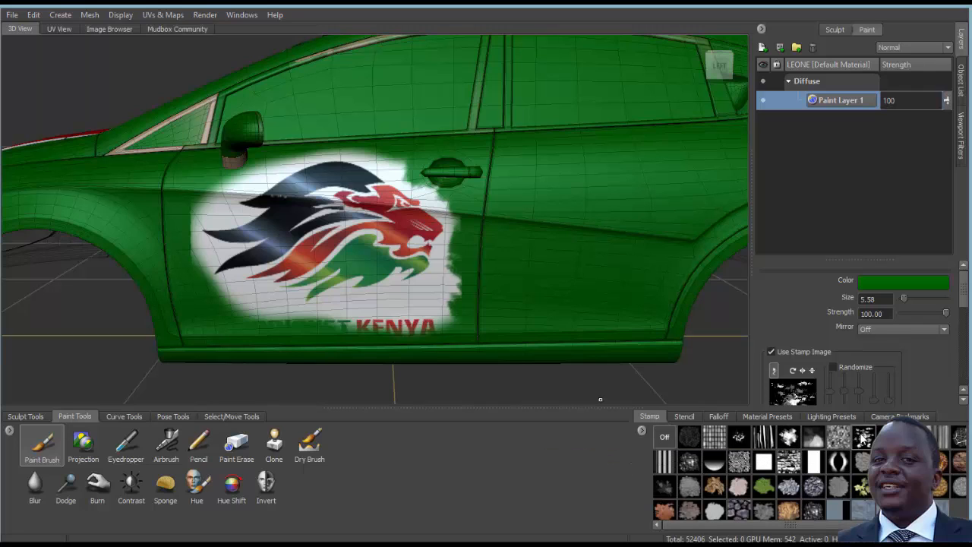
pyautogui.moveTo(450, 226)
pyautogui.mouseDown()
pyautogui.moveTo(449, 316)
pyautogui.moveTo(398, 298)
pyautogui.moveTo(403, 308)
pyautogui.moveTo(346, 313)
pyautogui.mouseUp()
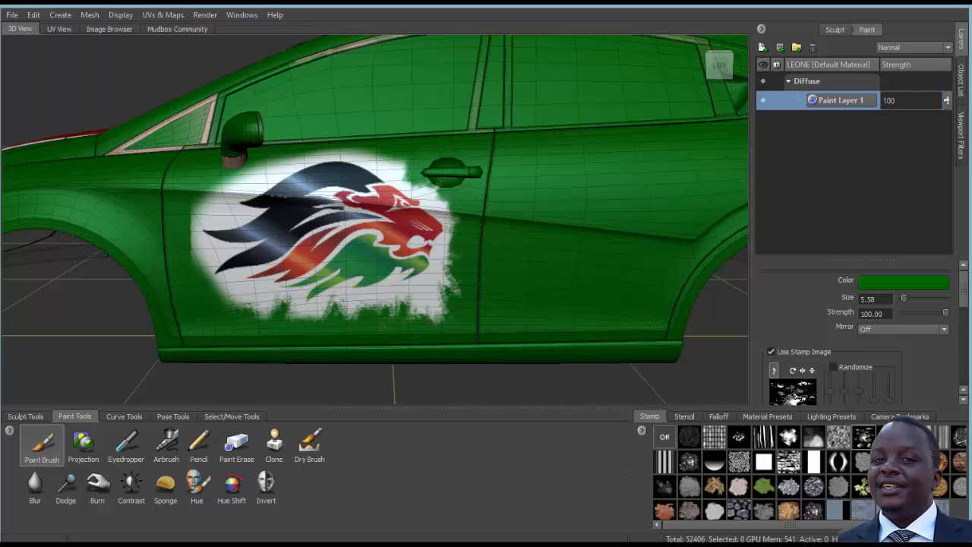
pyautogui.moveTo(245, 299); pyautogui.dragTo(195, 251)
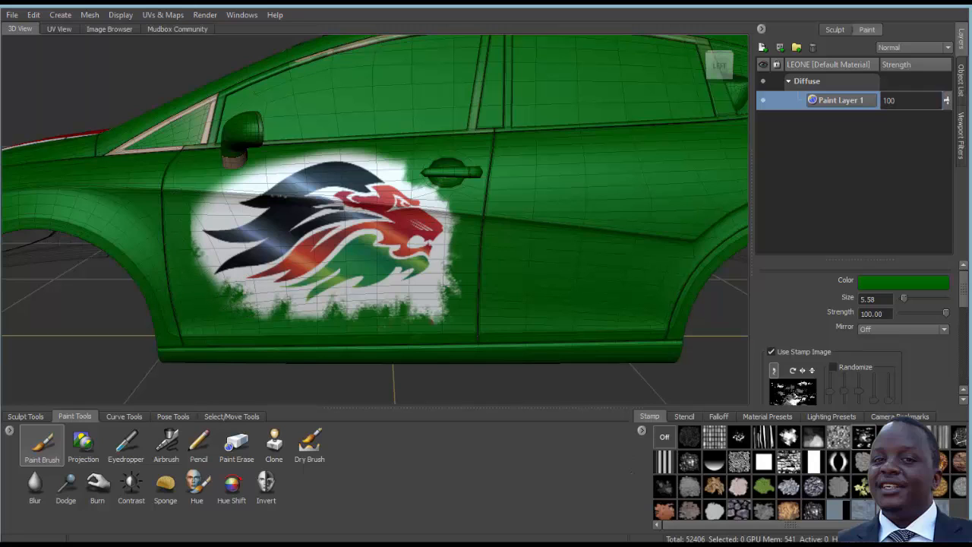
pyautogui.moveTo(201, 214)
pyautogui.mouseDown()
pyautogui.moveTo(281, 163)
pyautogui.moveTo(389, 157)
pyautogui.mouseUp()
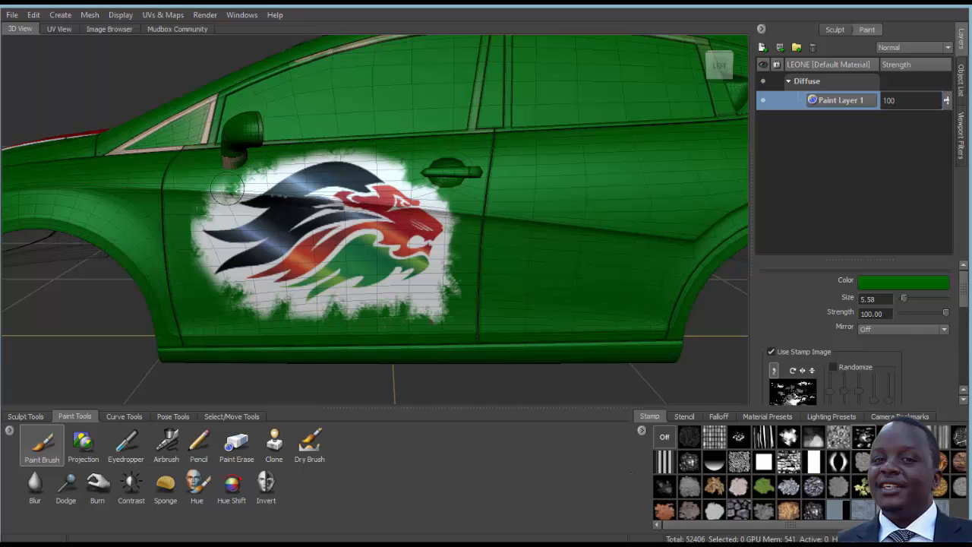
# - Set the Paint Brush colour to white from the colour history
pyautogui.keyDown('alt'); pyautogui.moveTo(224, 192); pyautogui.dragTo(244, 162); pyautogui.keyUp('alt')
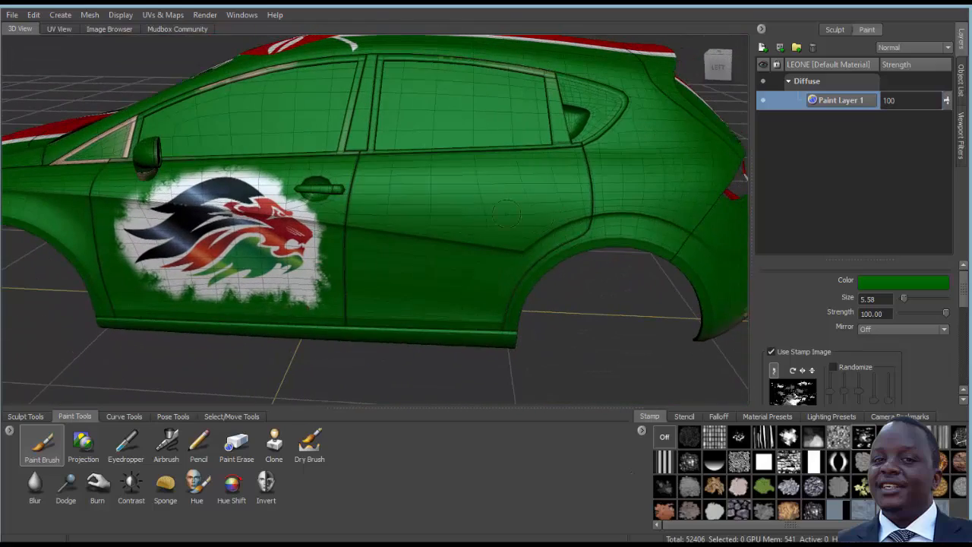
pyautogui.keyDown('alt'); pyautogui.moveTo(507, 214); pyautogui.dragTo(504, 199); pyautogui.keyUp('alt')
pyautogui.click(869, 283)
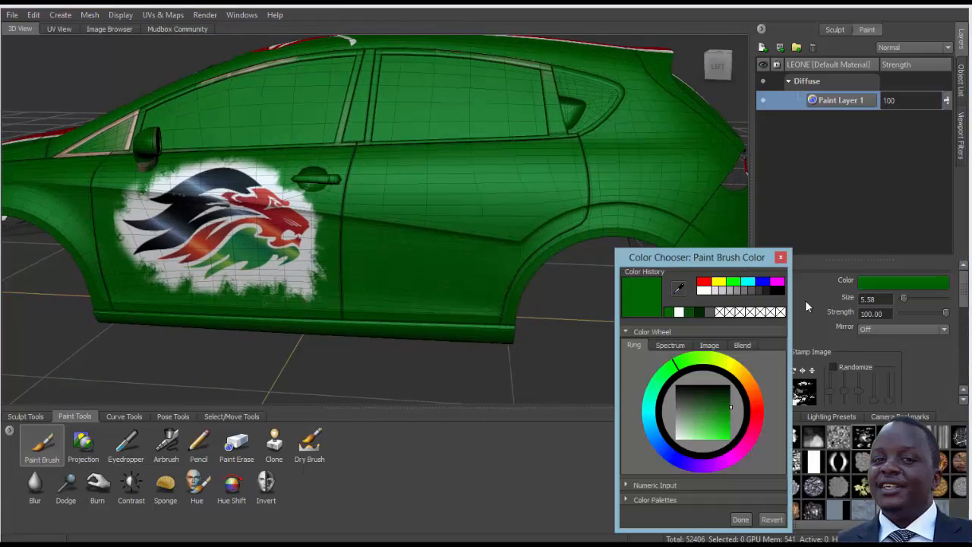
pyautogui.click(680, 312)
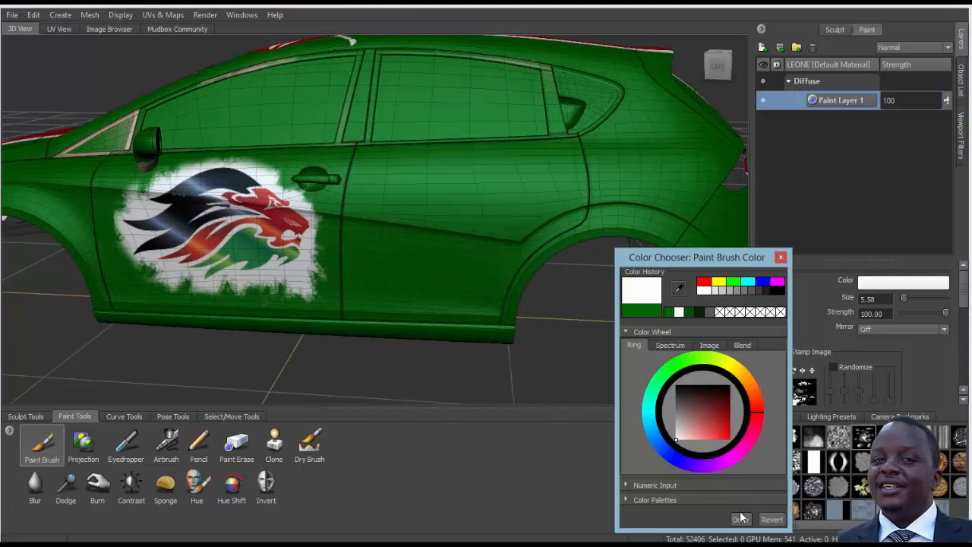
pyautogui.click(742, 518)
# - Load the Kenya Vision 2030 stencil for the Projection brush and scale it down to fit the rear door
pyautogui.click(686, 417)
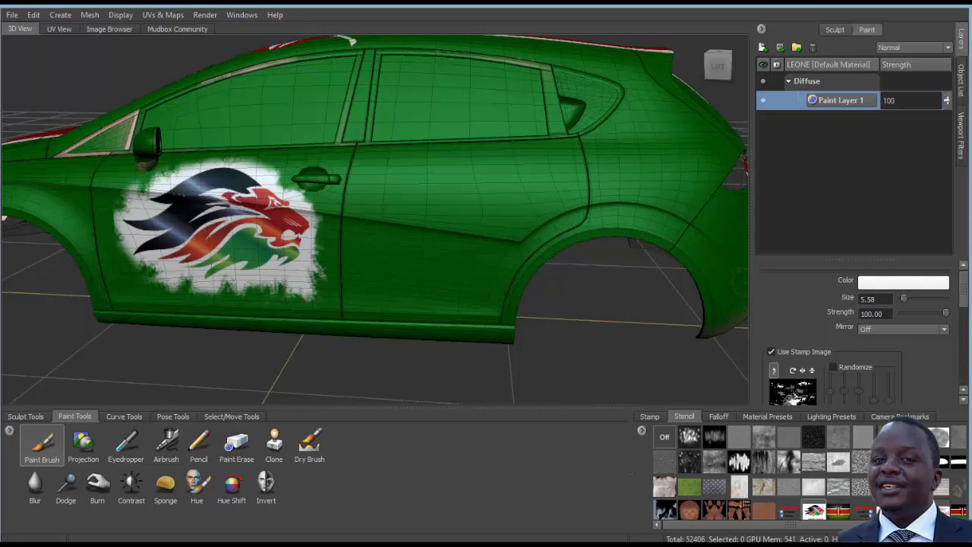
pyautogui.click(814, 510)
pyautogui.click(84, 443)
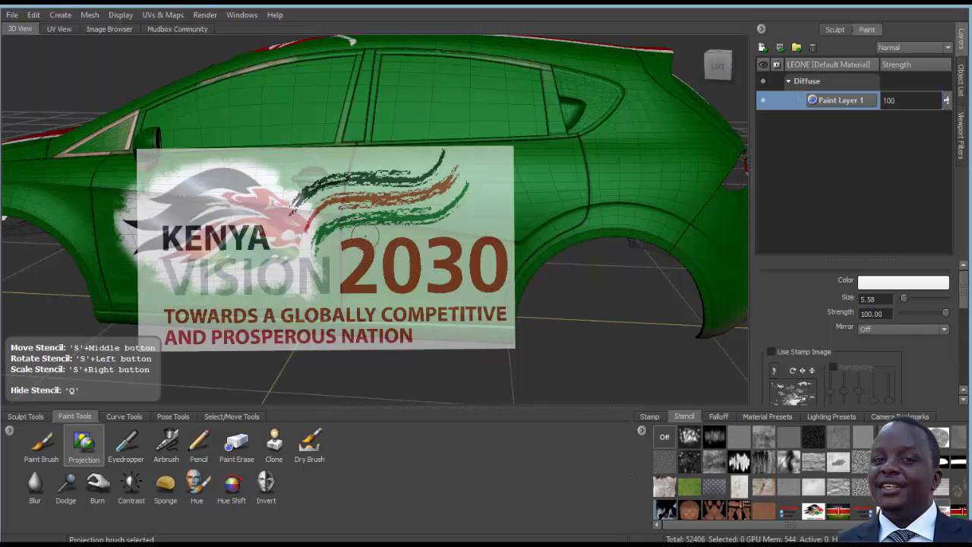
pyautogui.moveTo(365, 237)
pyautogui.keyDown('alt'); pyautogui.mouseDown(button='middle')
pyautogui.moveTo(380, 234)
pyautogui.moveTo(310, 231)
pyautogui.moveTo(343, 235)
pyautogui.moveTo(365, 219)
pyautogui.mouseUp(button='middle'); pyautogui.keyUp('alt')
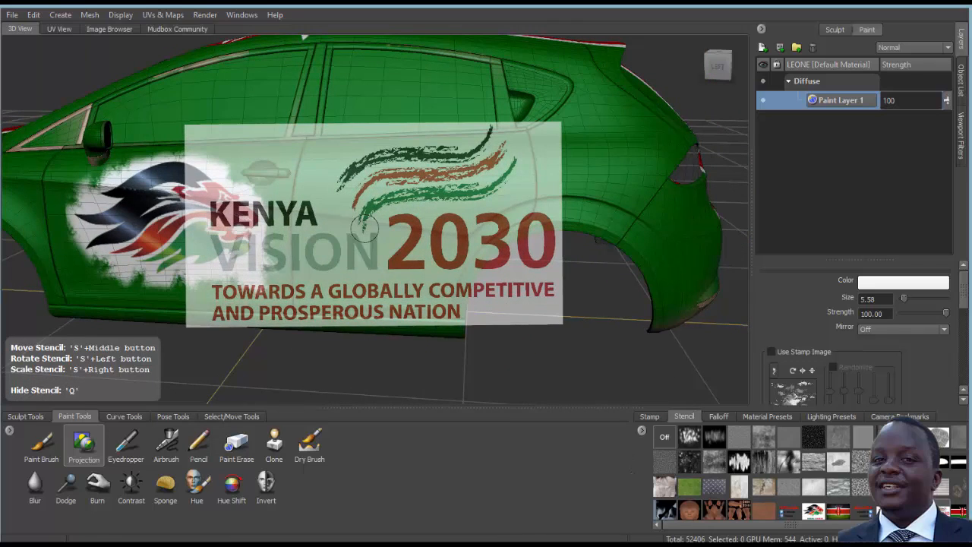
pyautogui.moveTo(365, 228)
pyautogui.mouseDown(button='right')
pyautogui.moveTo(374, 259)
pyautogui.moveTo(381, 245)
pyautogui.mouseUp(button='right')
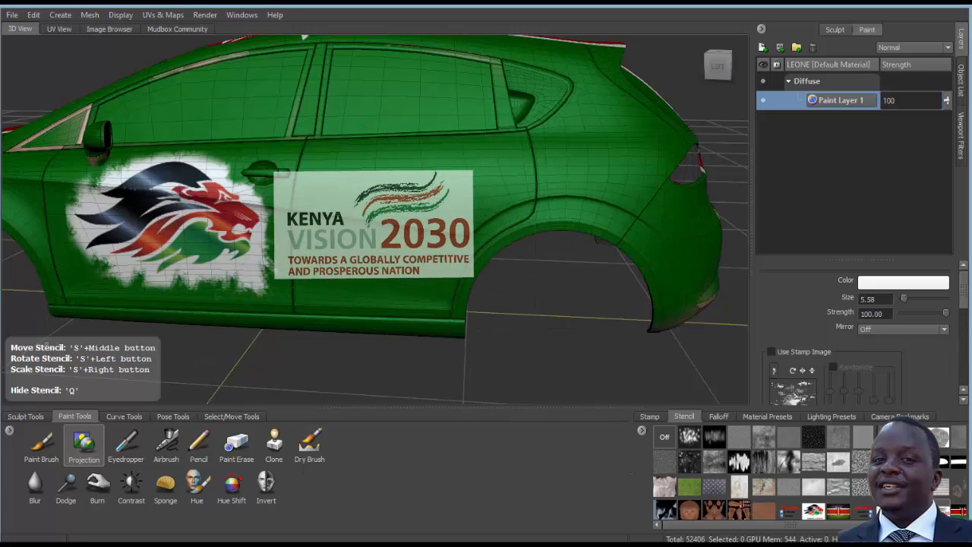
# - Tilt the Kenya Vision 2030 stencil diagonally, project the whole logo onto the rear door, and hide the stencil
pyautogui.moveTo(366, 231); pyautogui.dragTo(394, 220)
pyautogui.moveTo(394, 220); pyautogui.dragTo(395, 215, button='right')
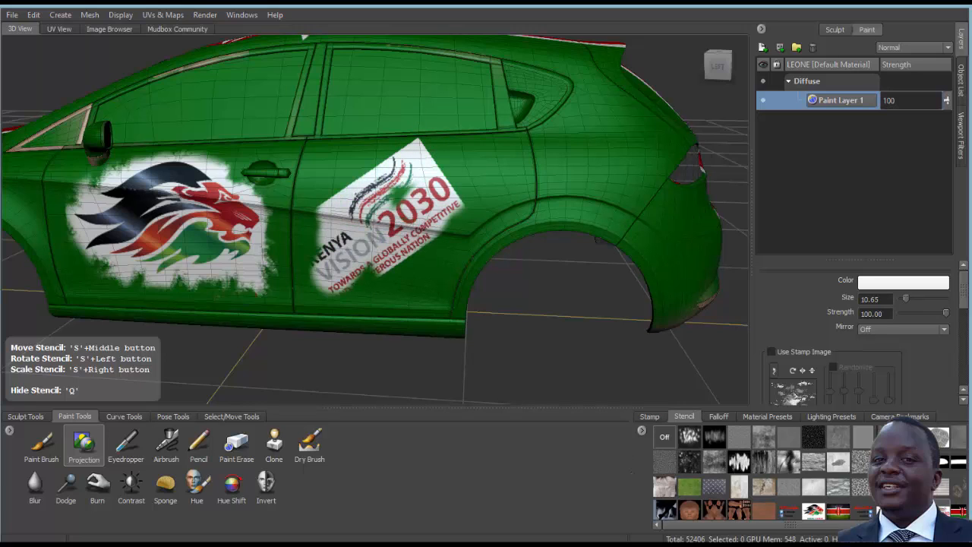
pyautogui.moveTo(335, 266)
pyautogui.mouseDown()
pyautogui.moveTo(305, 249)
pyautogui.moveTo(422, 249)
pyautogui.mouseUp()
pyautogui.moveTo(441, 213)
pyautogui.mouseDown()
pyautogui.moveTo(454, 196)
pyautogui.moveTo(369, 195)
pyautogui.moveTo(306, 210)
pyautogui.moveTo(388, 218)
pyautogui.mouseUp()
pyautogui.press('q')
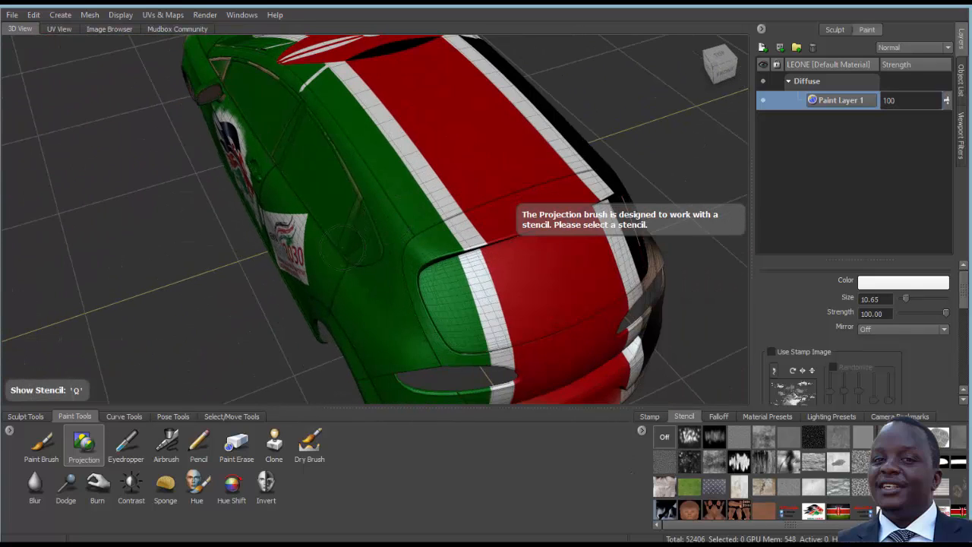
# - Flatten the car body mesh to UV space
pyautogui.keyDown('alt'); pyautogui.moveTo(343, 247); pyautogui.dragTo(307, 262); pyautogui.keyUp('alt')
pyautogui.scroll(3, 364, 251)
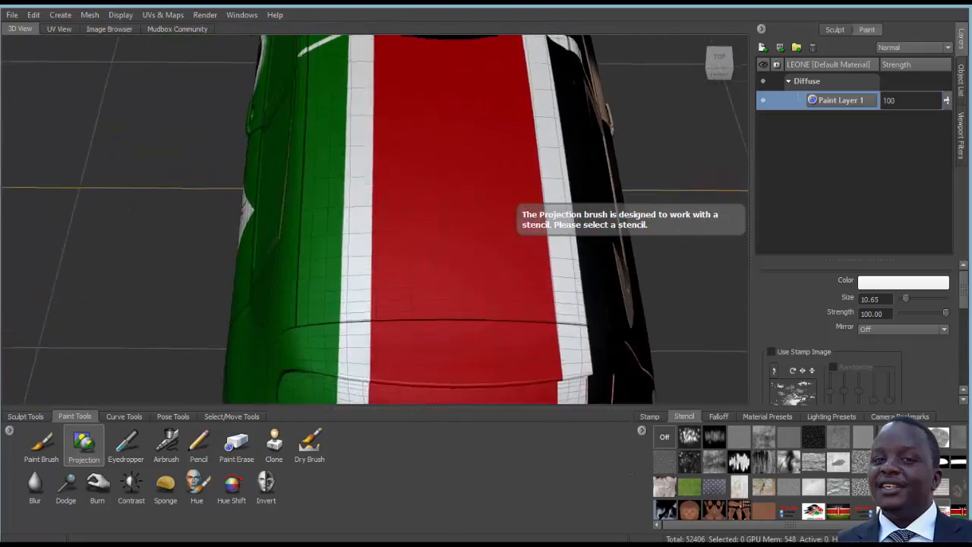
pyautogui.scroll(-4, 364, 251)
pyautogui.keyDown('alt'); pyautogui.moveTo(334, 228); pyautogui.dragTo(364, 228); pyautogui.keyUp('alt')
pyautogui.click(163, 14)
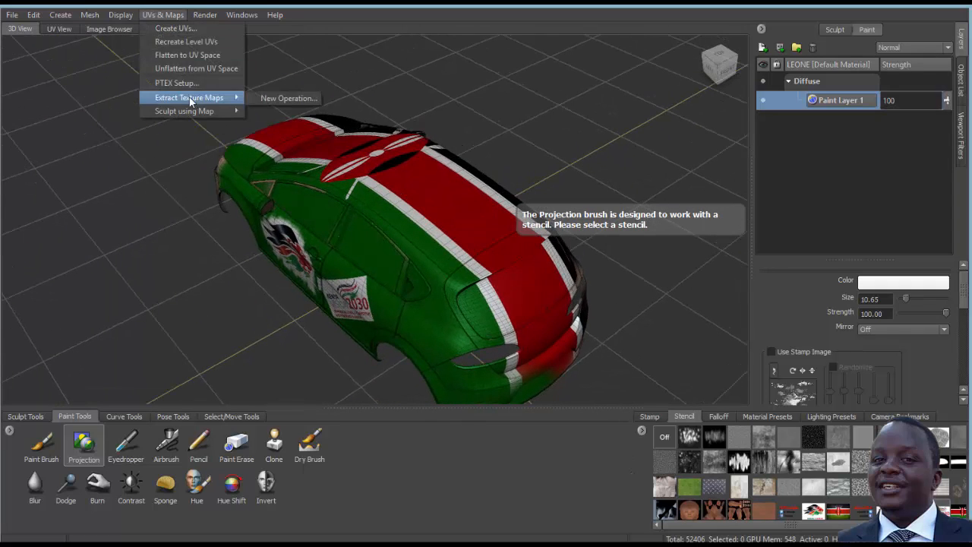
pyautogui.click(180, 55)
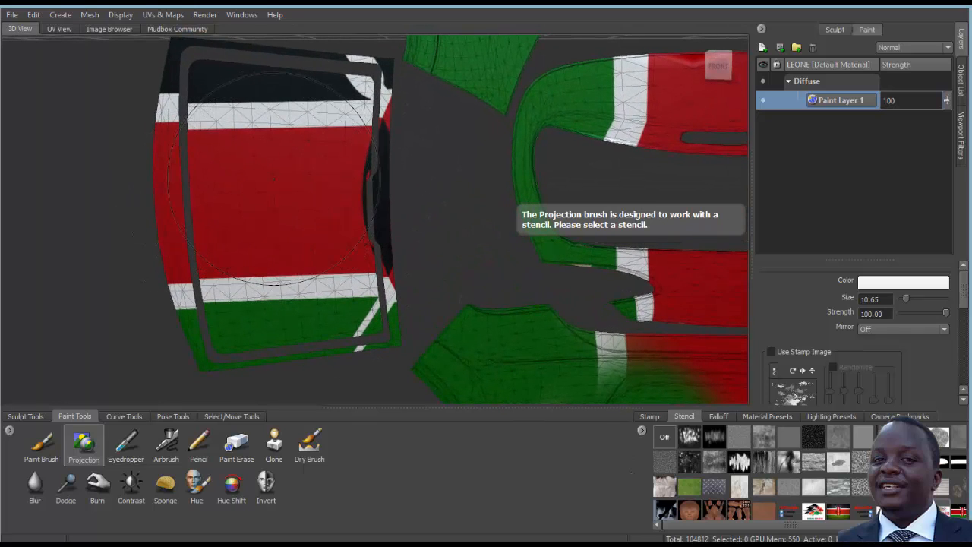
# - Reduce the Projection brush size to about 4.9 and set its colour to a medium grey
pyautogui.moveTo(277, 185); pyautogui.dragTo(223, 186)
pyautogui.click(873, 283)
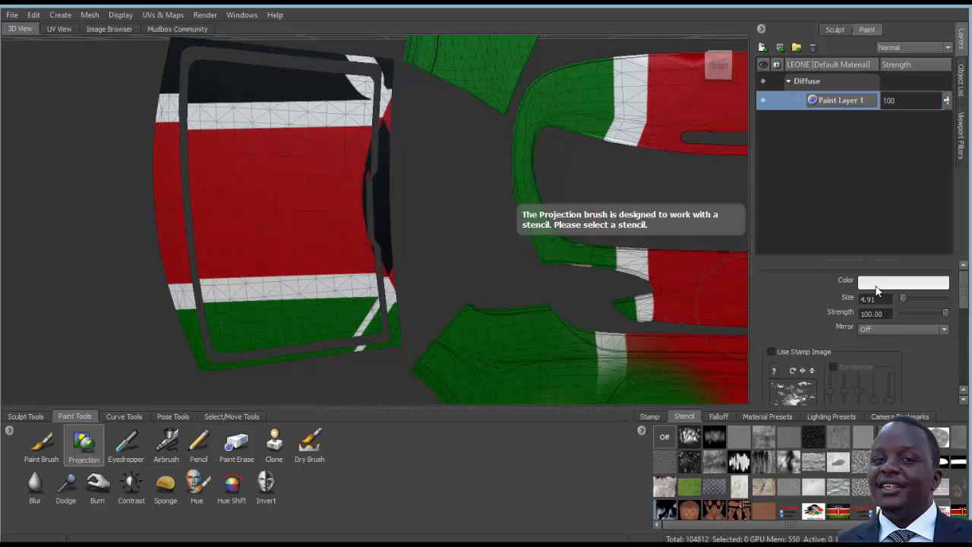
pyautogui.click(750, 310)
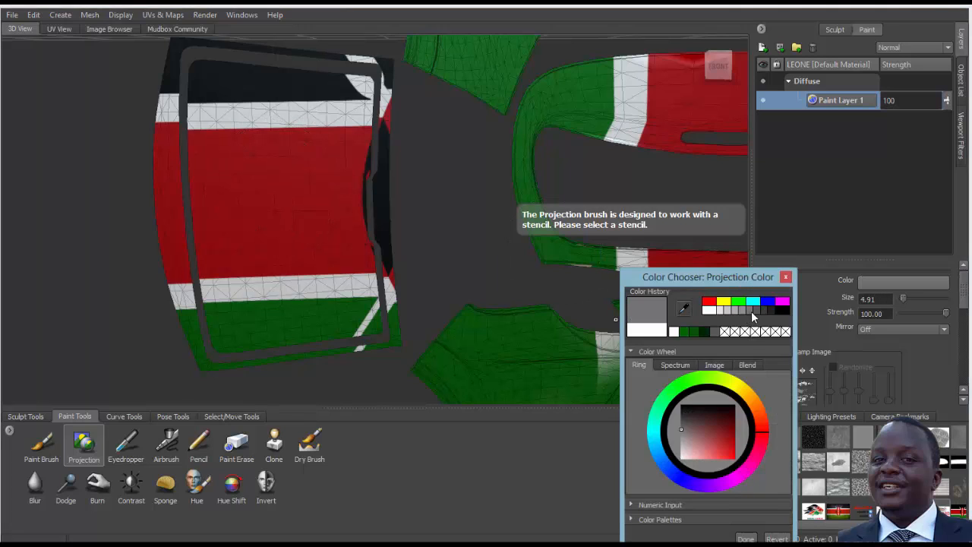
pyautogui.click(743, 310)
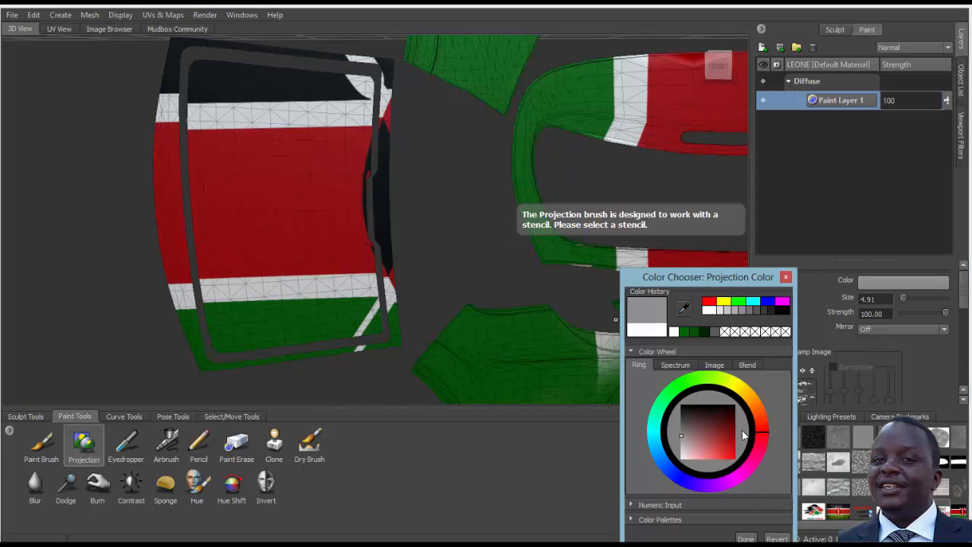
pyautogui.click(753, 539)
# - Fill the windscreen's UV shell with grey inside its dark frame, reducing the brush size to about 3
pyautogui.moveTo(296, 184)
pyautogui.mouseDown()
pyautogui.moveTo(325, 114)
pyautogui.moveTo(207, 89)
pyautogui.moveTo(228, 327)
pyautogui.moveTo(270, 330)
pyautogui.moveTo(350, 307)
pyautogui.moveTo(373, 323)
pyautogui.moveTo(319, 258)
pyautogui.moveTo(357, 235)
pyautogui.moveTo(368, 158)
pyautogui.moveTo(342, 154)
pyautogui.moveTo(366, 121)
pyautogui.moveTo(345, 103)
pyautogui.moveTo(346, 83)
pyautogui.moveTo(365, 99)
pyautogui.moveTo(301, 122)
pyautogui.moveTo(358, 101)
pyautogui.mouseUp()
pyautogui.press('b')
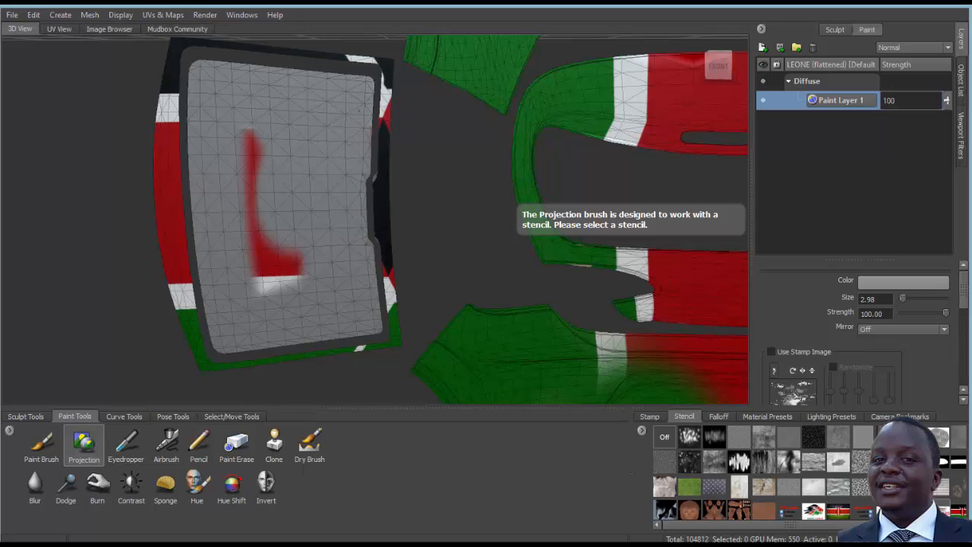
pyautogui.moveTo(247, 133)
pyautogui.mouseDown()
pyautogui.moveTo(257, 251)
pyautogui.moveTo(296, 285)
pyautogui.moveTo(300, 259)
pyautogui.mouseUp()
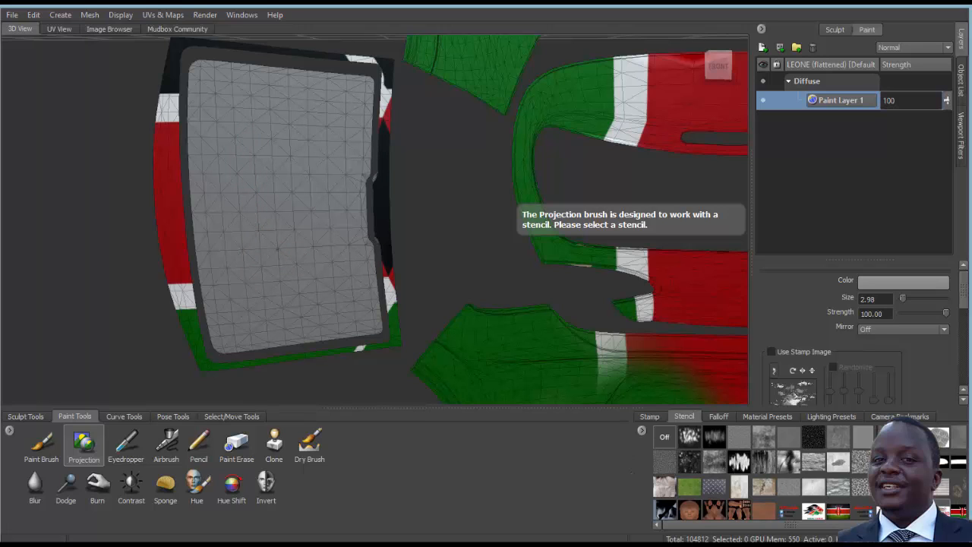
pyautogui.scroll(-5, 354, 211)
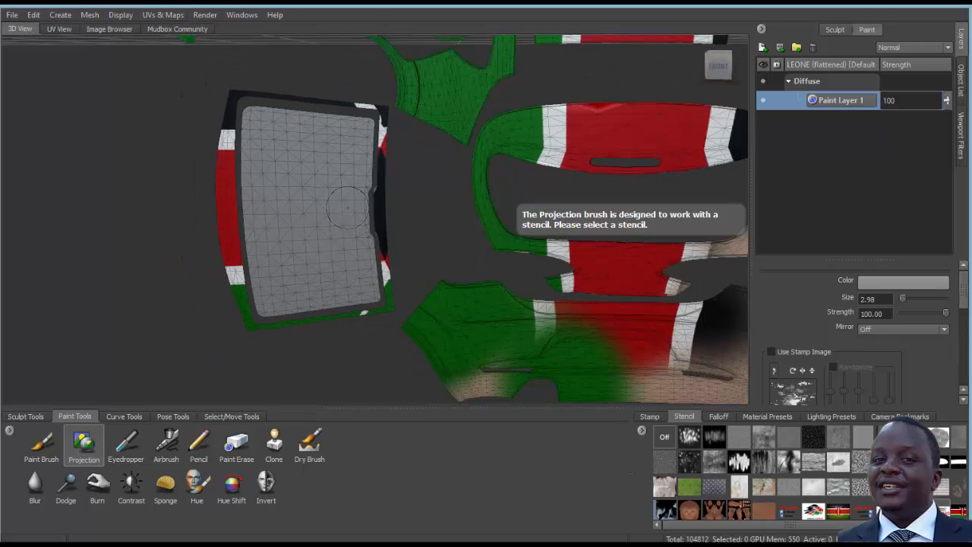
pyautogui.scroll(-3, 355, 211)
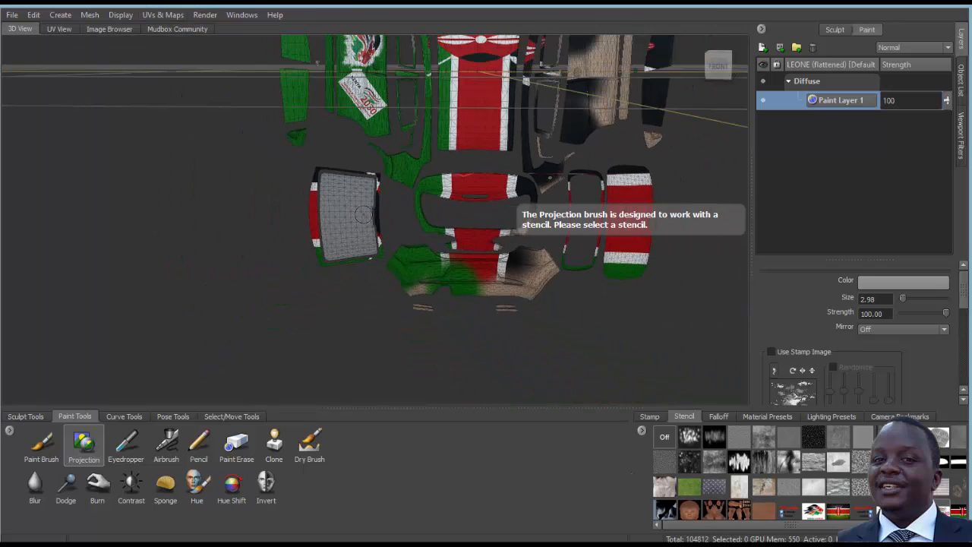
# - Unflatten the car body from UV space and inspect the painted rear and side
pyautogui.click(163, 15)
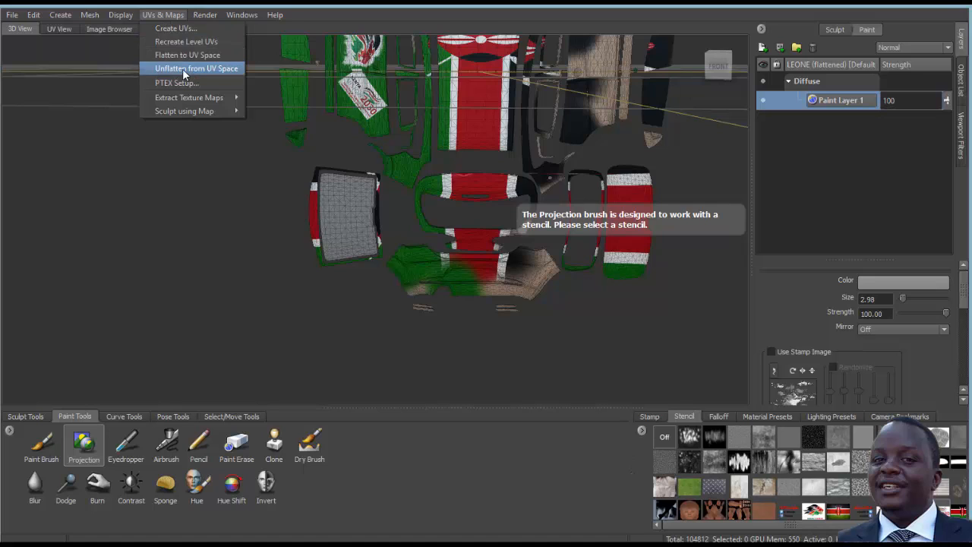
pyautogui.click(183, 69)
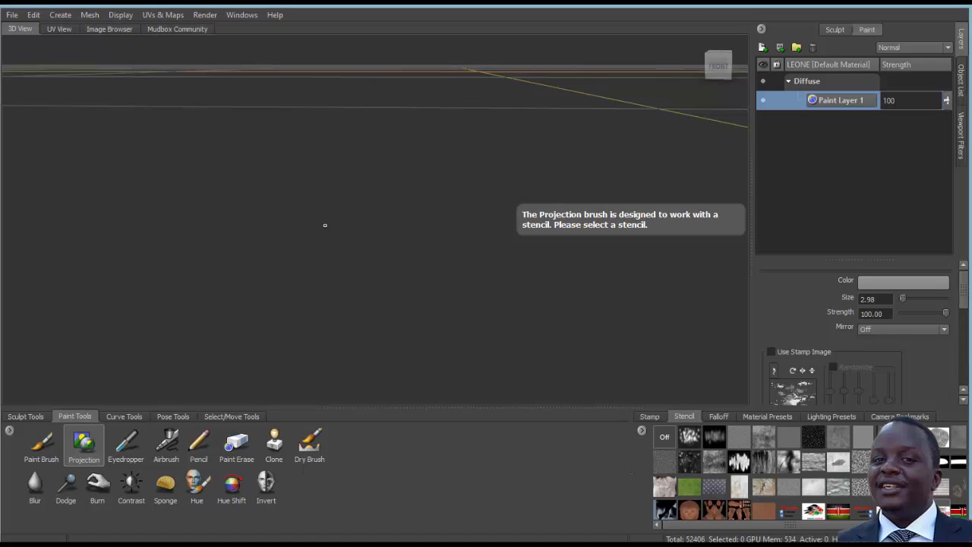
pyautogui.scroll(-8, 326, 228)
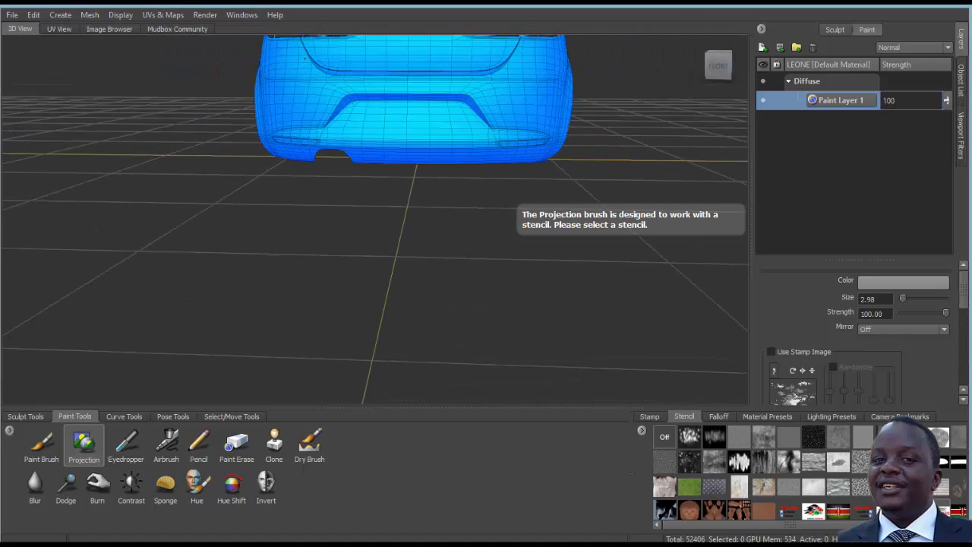
pyautogui.keyDown('alt'); pyautogui.moveTo(336, 211); pyautogui.dragTo(333, 277, button='middle'); pyautogui.keyUp('alt')
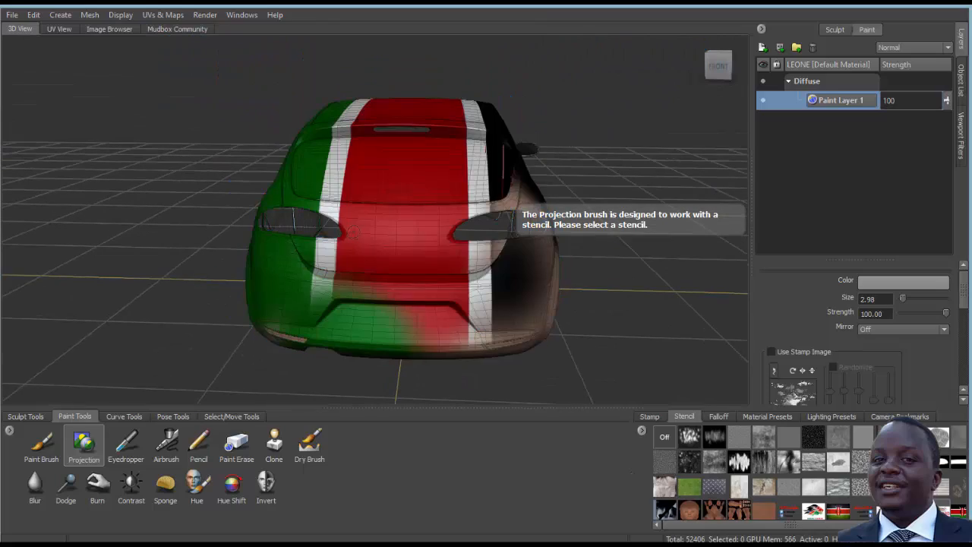
pyautogui.keyDown('alt'); pyautogui.moveTo(185, 218); pyautogui.dragTo(517, 252); pyautogui.keyUp('alt')
pyautogui.scroll(3, 492, 158)
pyautogui.keyDown('alt'); pyautogui.moveTo(492, 158); pyautogui.dragTo(524, 133); pyautogui.keyUp('alt')
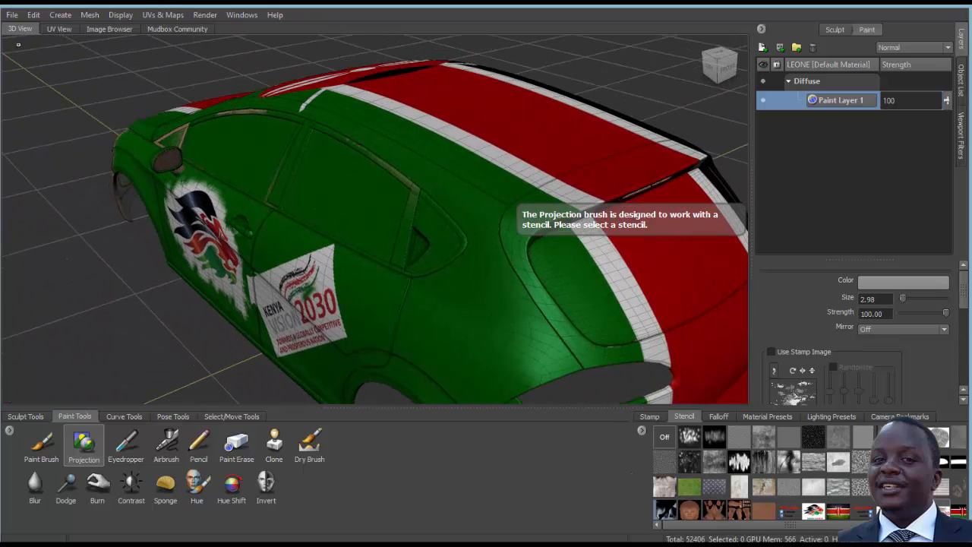
# - Open the BODY Mudbox scene file from the export folder and answer the save prompt
pyautogui.click(14, 16)
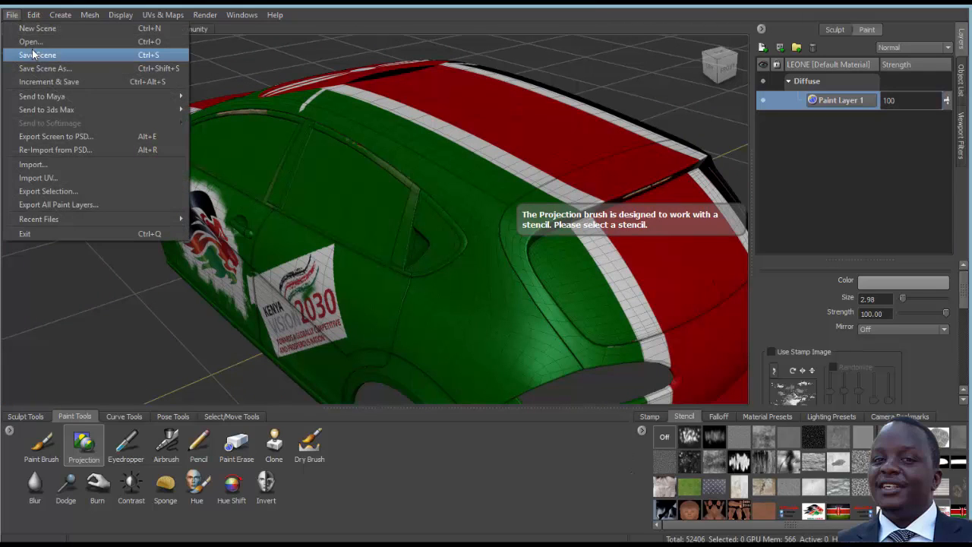
pyautogui.click(33, 43)
pyautogui.click(159, 128)
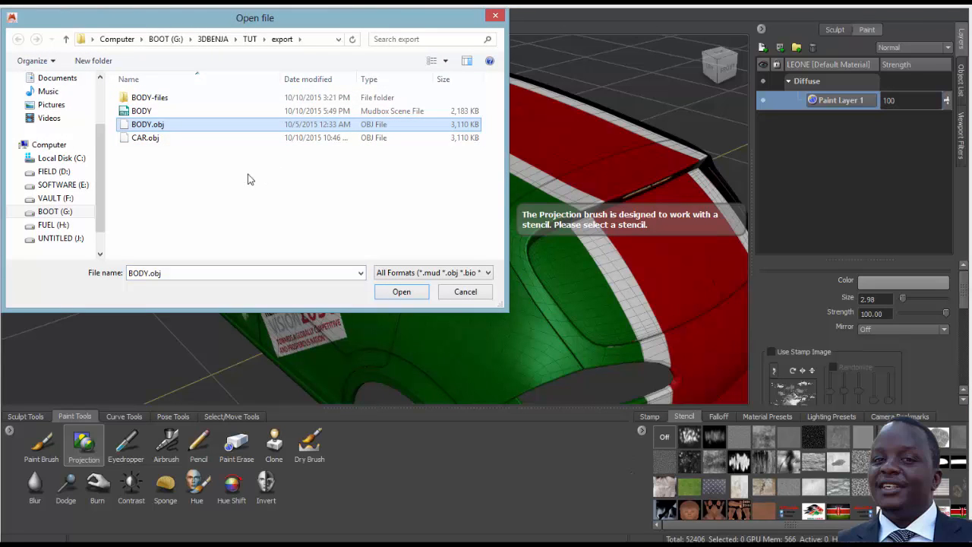
pyautogui.click(143, 114)
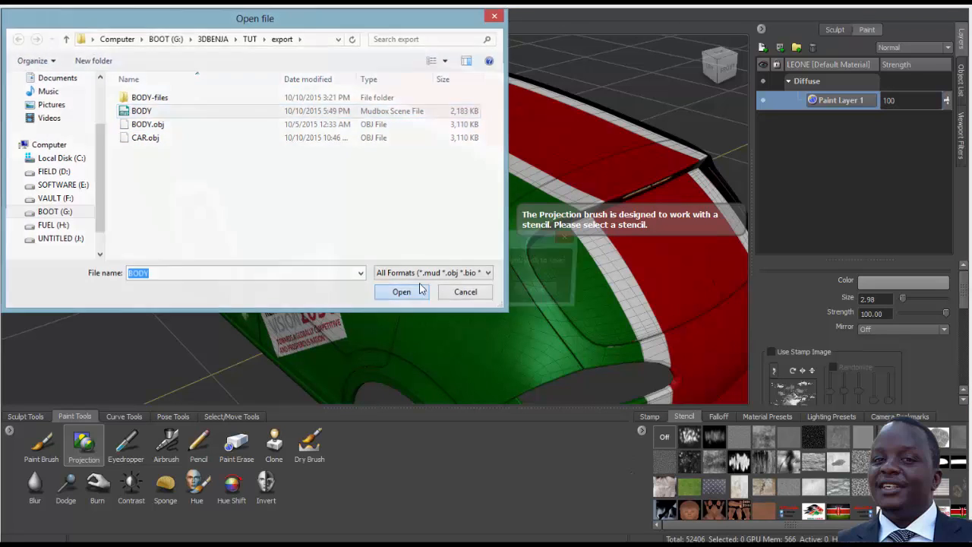
pyautogui.click(402, 292)
pyautogui.click(470, 286)
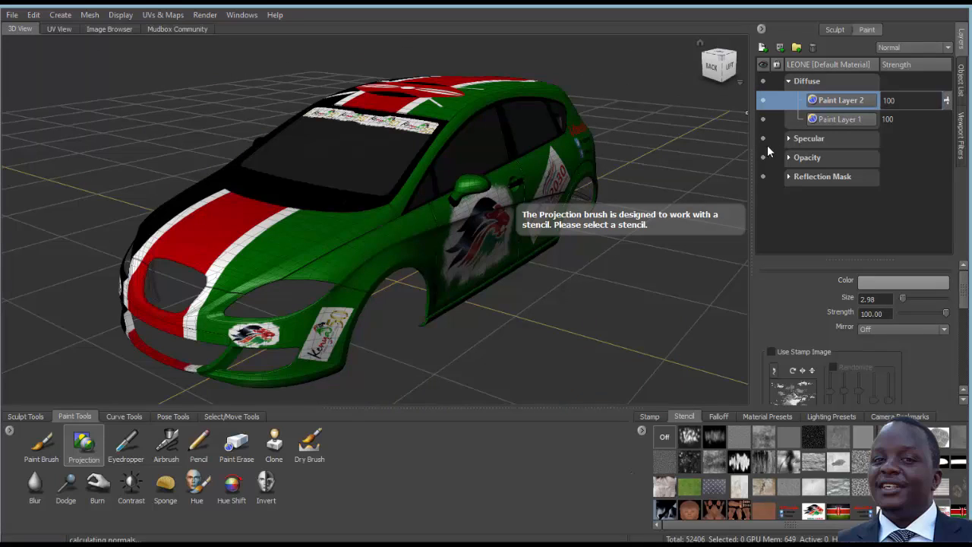
# - Check the Specular channel's layers and turn on the visibility of Paint Layer 3 in the Opacity channel
pyautogui.click(788, 139)
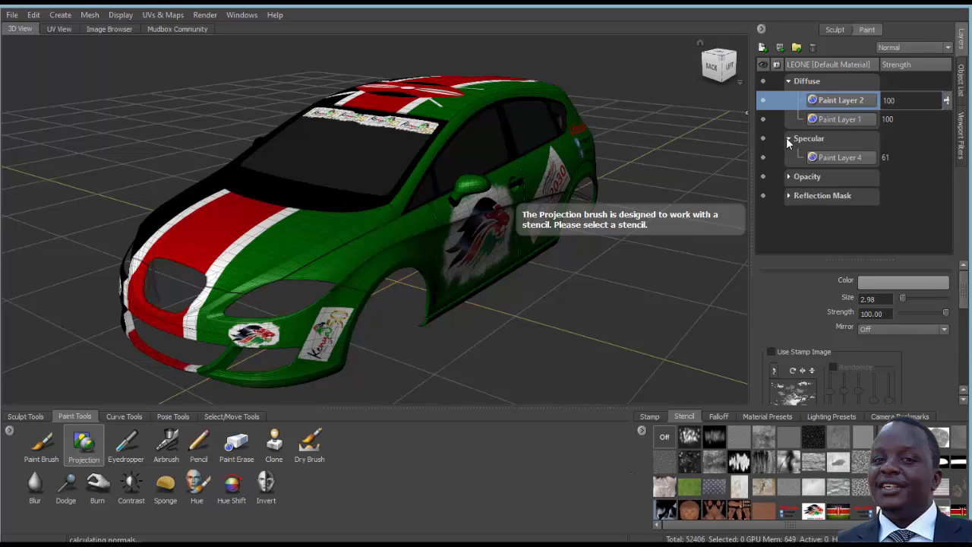
pyautogui.click(789, 138)
pyautogui.click(789, 158)
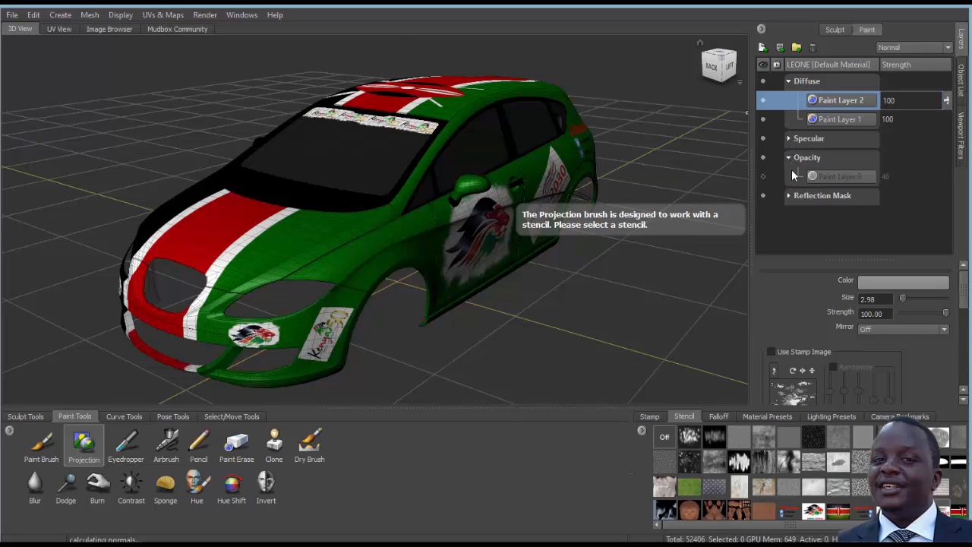
pyautogui.click(763, 176)
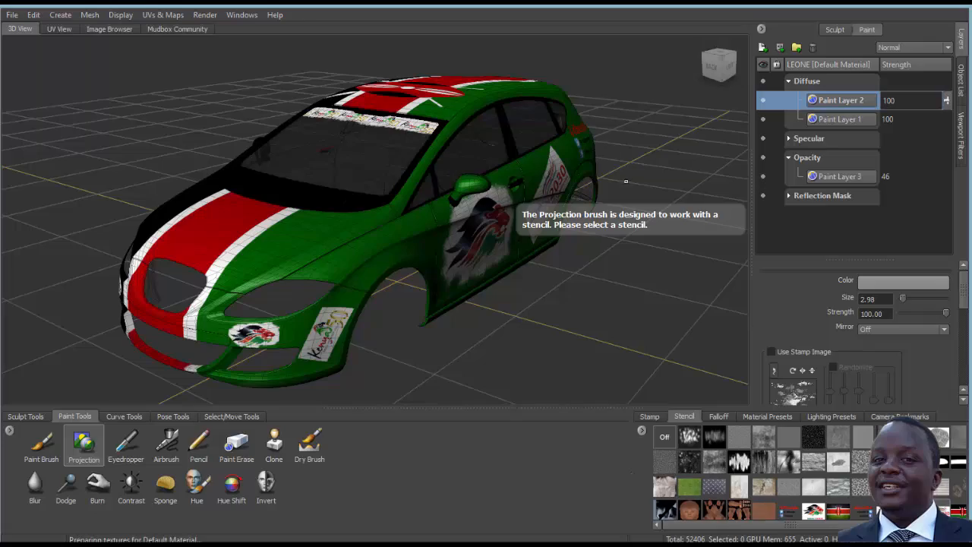
pyautogui.moveTo(487, 228)
pyautogui.keyDown('alt'); pyautogui.mouseDown()
pyautogui.moveTo(471, 247)
pyautogui.moveTo(365, 228)
pyautogui.moveTo(259, 262)
pyautogui.moveTo(239, 217)
pyautogui.moveTo(361, 217)
pyautogui.moveTo(448, 254)
pyautogui.moveTo(531, 246)
pyautogui.moveTo(490, 292)
pyautogui.moveTo(414, 307)
pyautogui.mouseUp(); pyautogui.keyUp('alt')
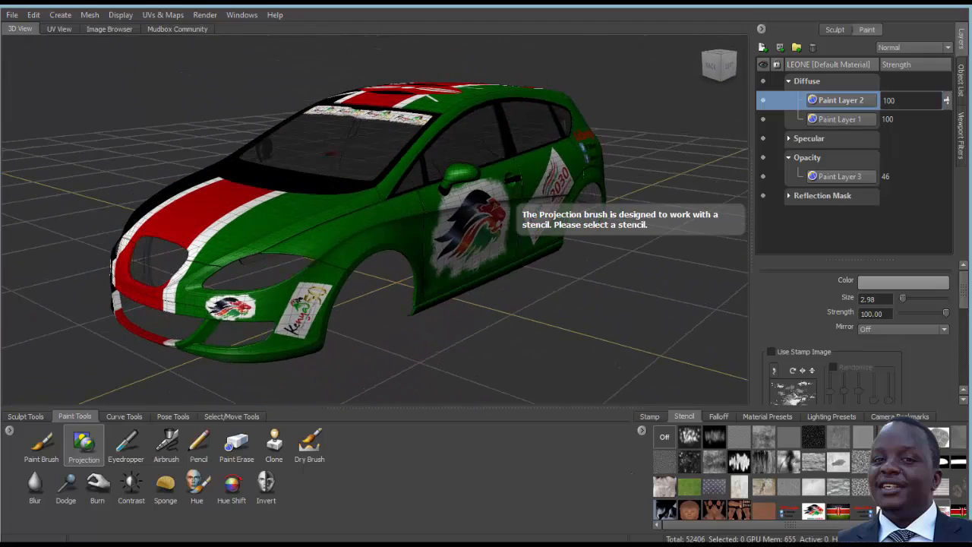
# - Switch to the Paint Brush and inspect the painted front and side of the car body
pyautogui.click(41, 444)
pyautogui.keyDown('alt'); pyautogui.moveTo(340, 331); pyautogui.dragTo(406, 325, button='right'); pyautogui.keyUp('alt')
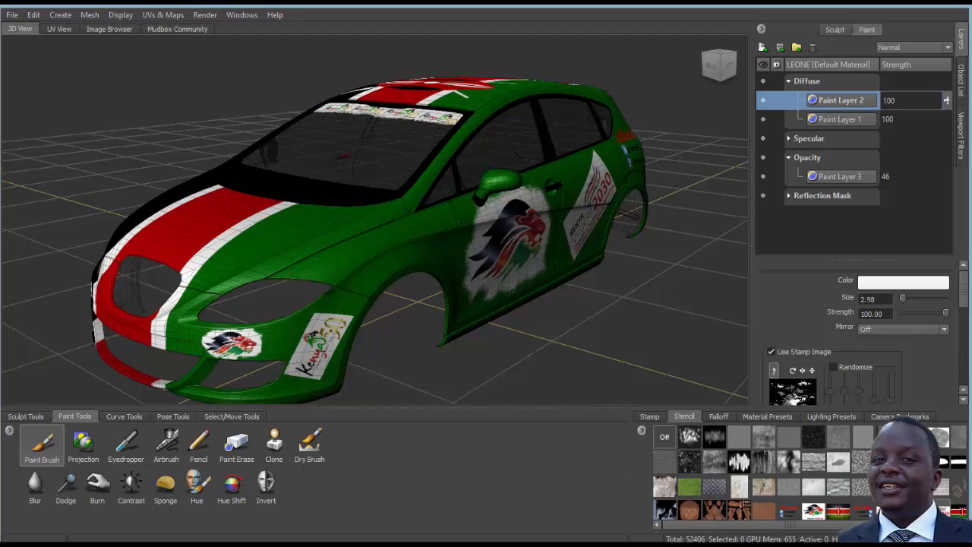
pyautogui.keyDown('alt'); pyautogui.moveTo(407, 325); pyautogui.dragTo(405, 302, button='middle'); pyautogui.keyUp('alt')
pyautogui.moveTo(405, 303)
pyautogui.keyDown('alt'); pyautogui.mouseDown(button='right')
pyautogui.moveTo(418, 303)
pyautogui.moveTo(407, 303)
pyautogui.mouseUp(button='right'); pyautogui.keyUp('alt')
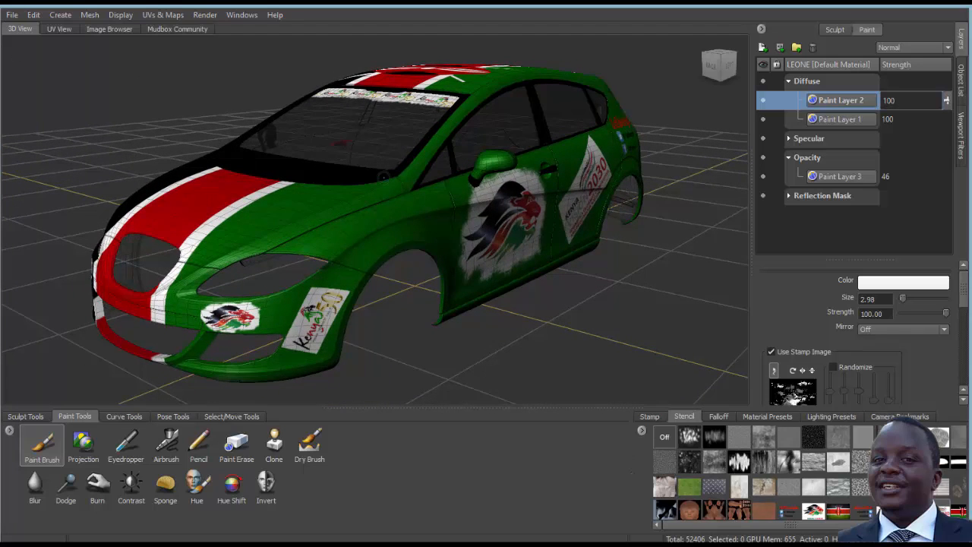
# - Open the export settings for all paint layers and collapse the Diffuse, Specular, Opacity and Reflection Mask channels
pyautogui.click(13, 15)
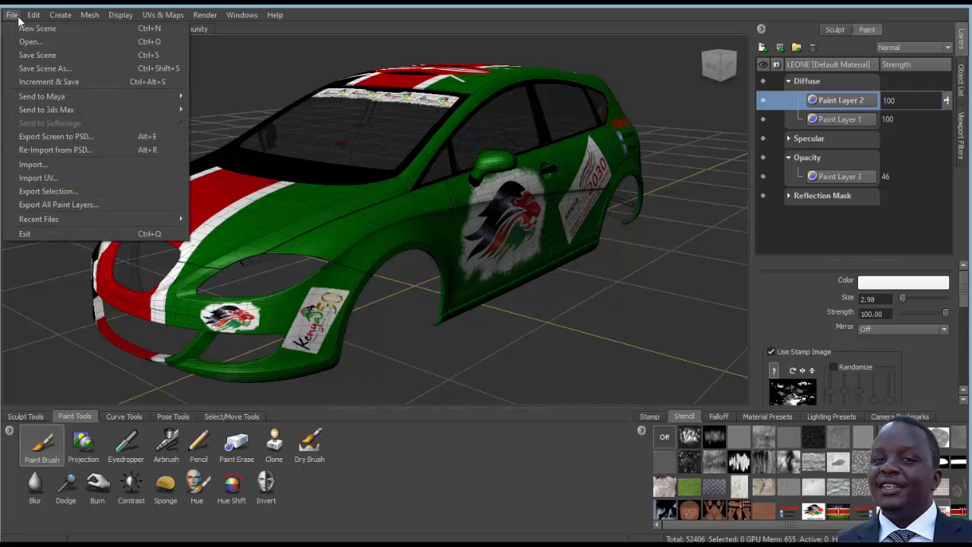
pyautogui.click(73, 204)
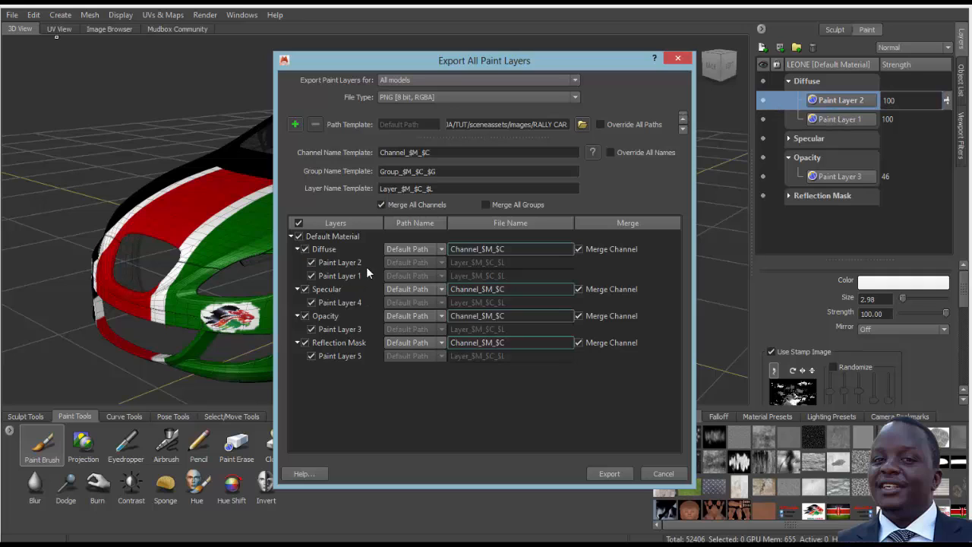
pyautogui.click(298, 250)
pyautogui.click(298, 262)
pyautogui.click(298, 275)
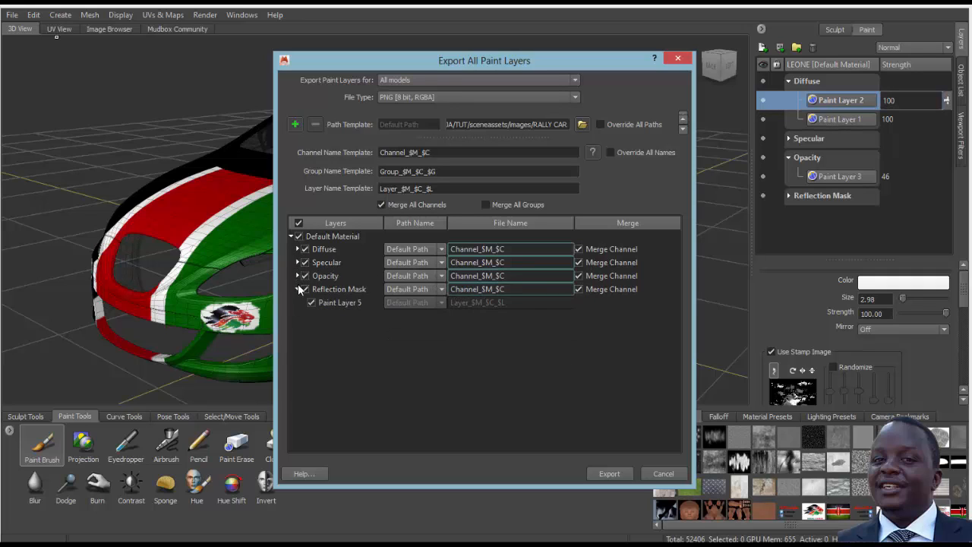
pyautogui.click(297, 289)
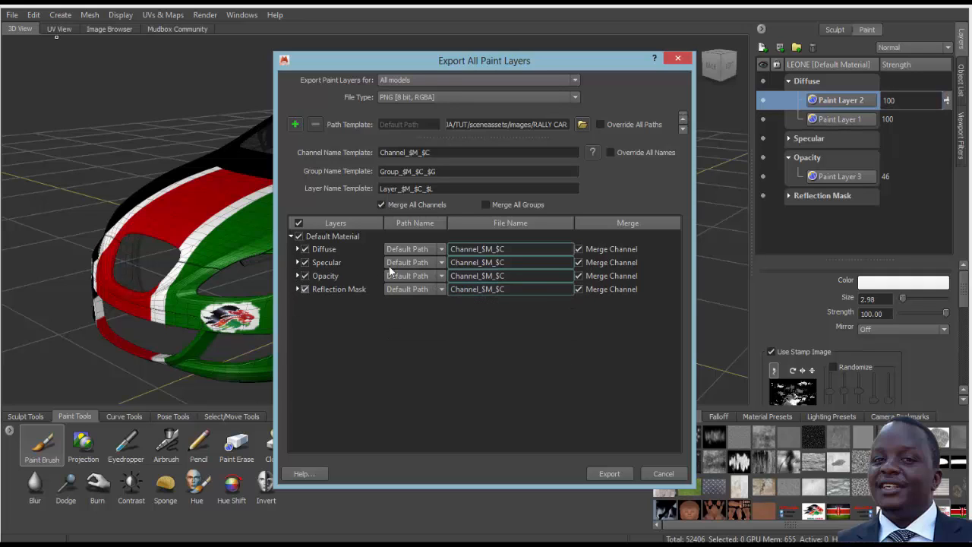
# - Review the Diffuse channel's paint layers and its Merge Channel option in the export list
pyautogui.click(298, 250)
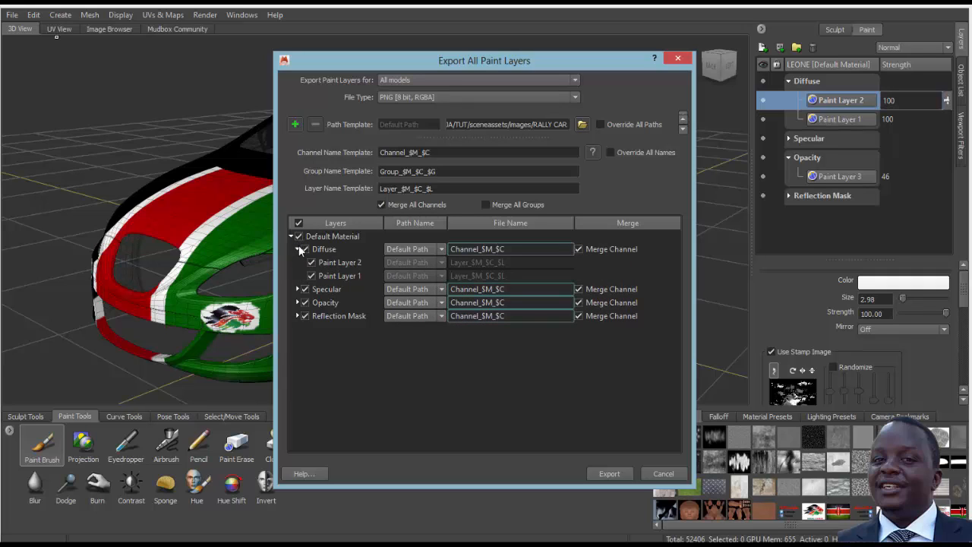
pyautogui.click(580, 252)
pyautogui.click(578, 250)
pyautogui.click(298, 250)
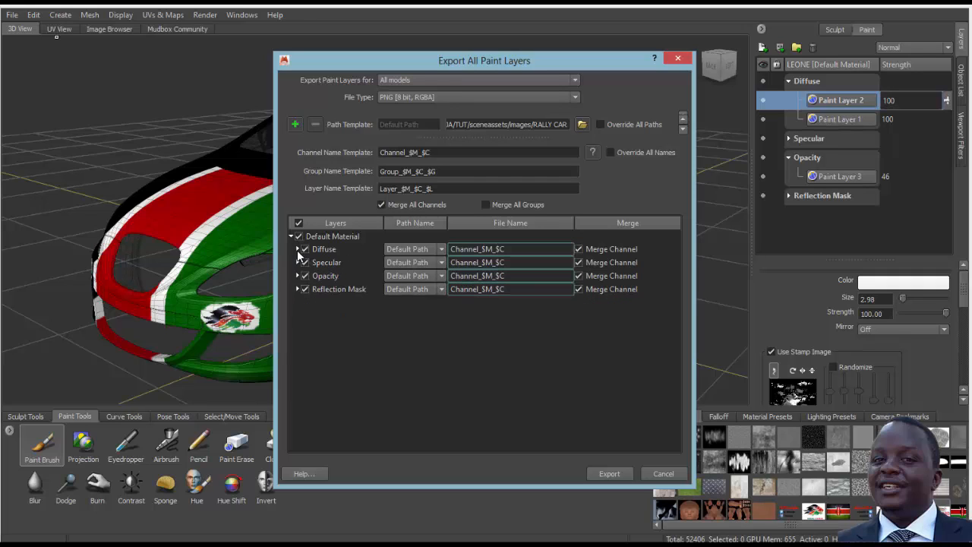
# - Export the four merged channels as PNG [8 bit, RGBA] into the RALLY CAR images folder
pyautogui.click(575, 99)
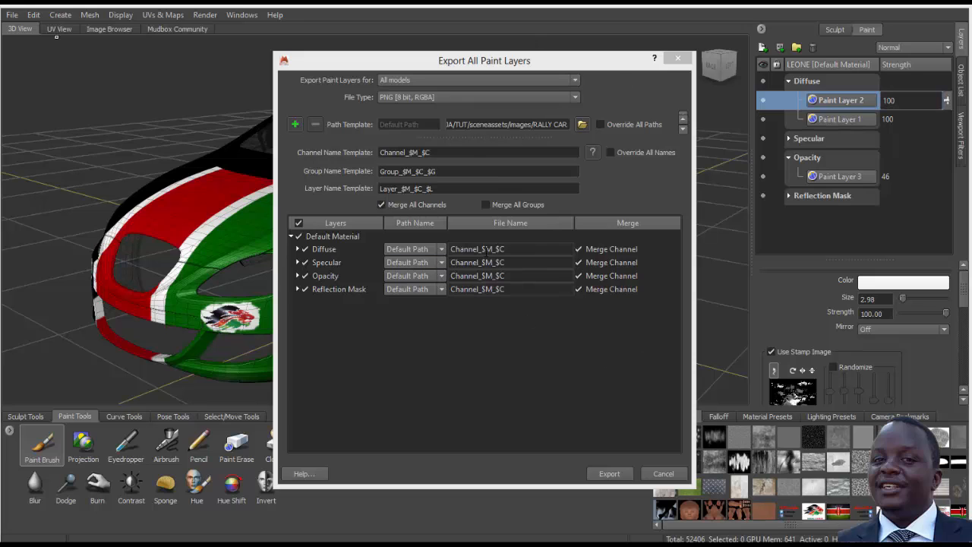
pyautogui.click(530, 251)
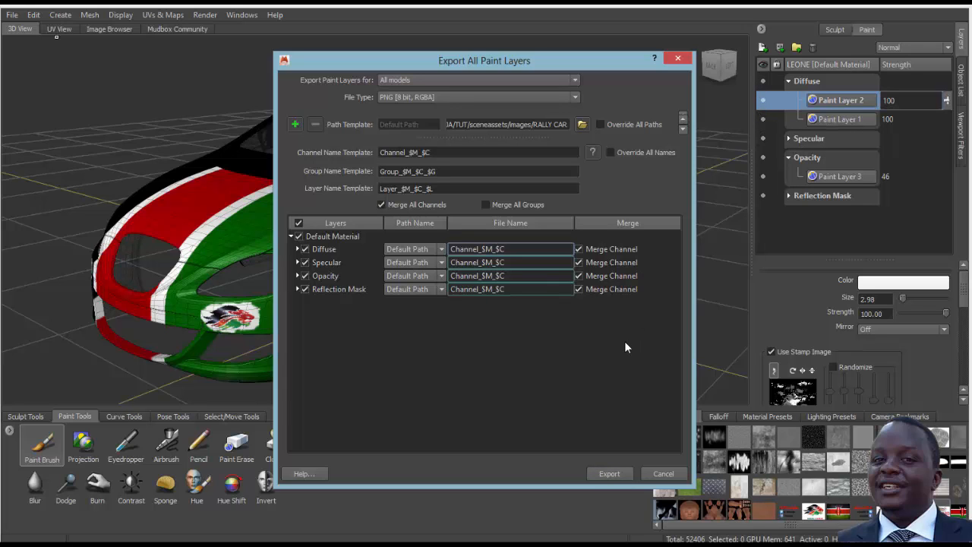
pyautogui.click(610, 473)
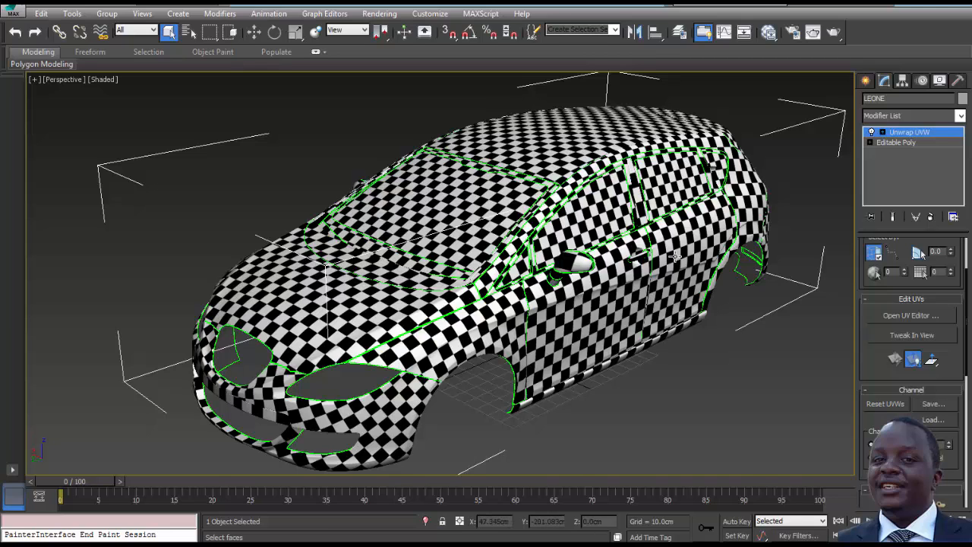
# - Switch to 3ds Max and convert the unwrapped LEONE car body to an Editable Poly
pyautogui.moveTo(655, 283); pyautogui.dragTo(651, 279, button='middle')
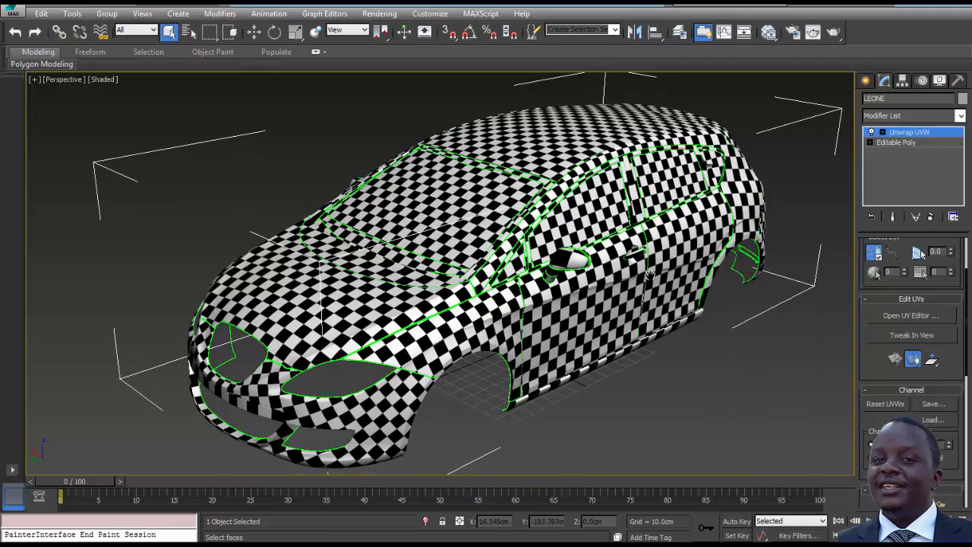
pyautogui.rightClick(589, 218)
pyautogui.moveTo(646, 365)
pyautogui.click(725, 374)
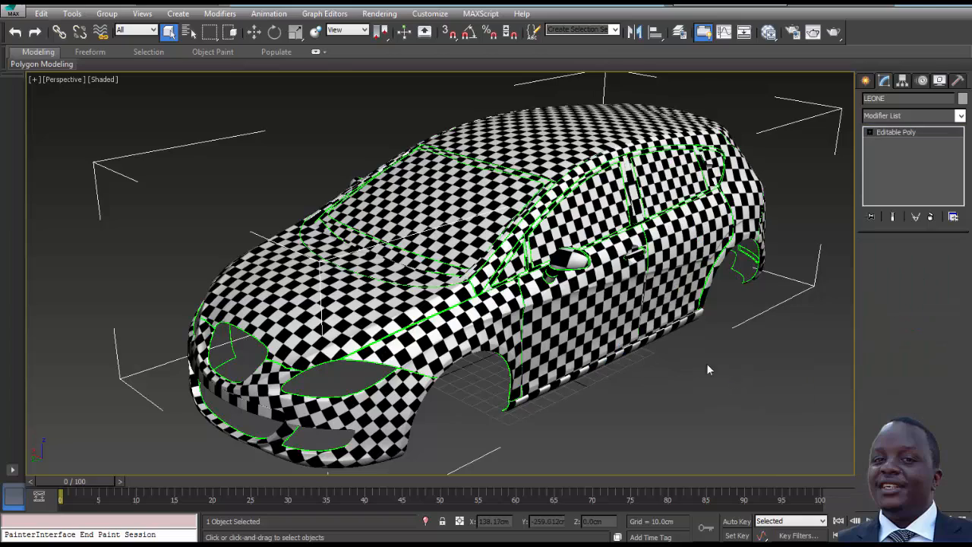
pyautogui.moveTo(646, 349); pyautogui.dragTo(514, 335, button='middle')
pyautogui.scroll(-4, 629, 339)
pyautogui.scroll(4, 584, 318)
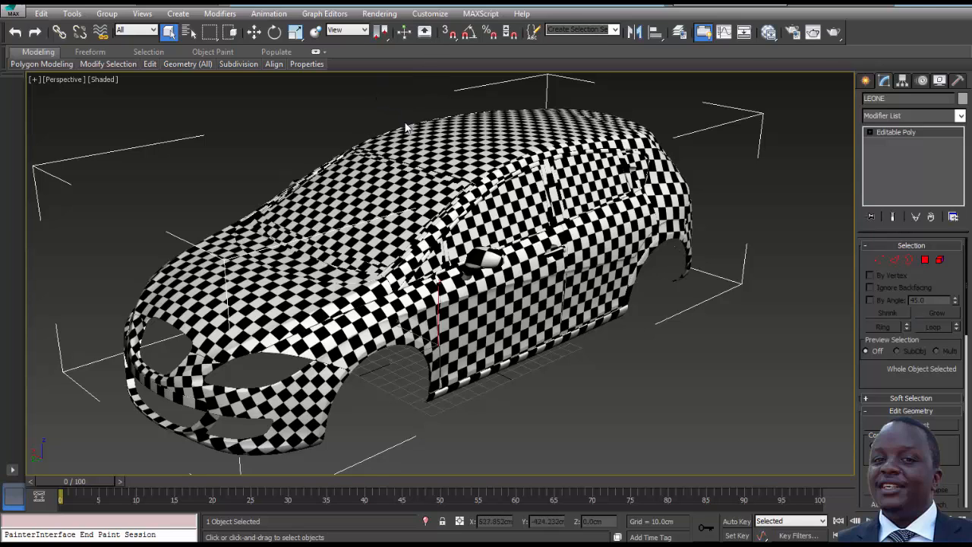
# - Create a mental ray Car Paint material in the Slate Material Editor and leave space beside its node for maps
pyautogui.press('m')
pyautogui.moveTo(617, 108); pyautogui.dragTo(489, 20)
pyautogui.rightClick(553, 200)
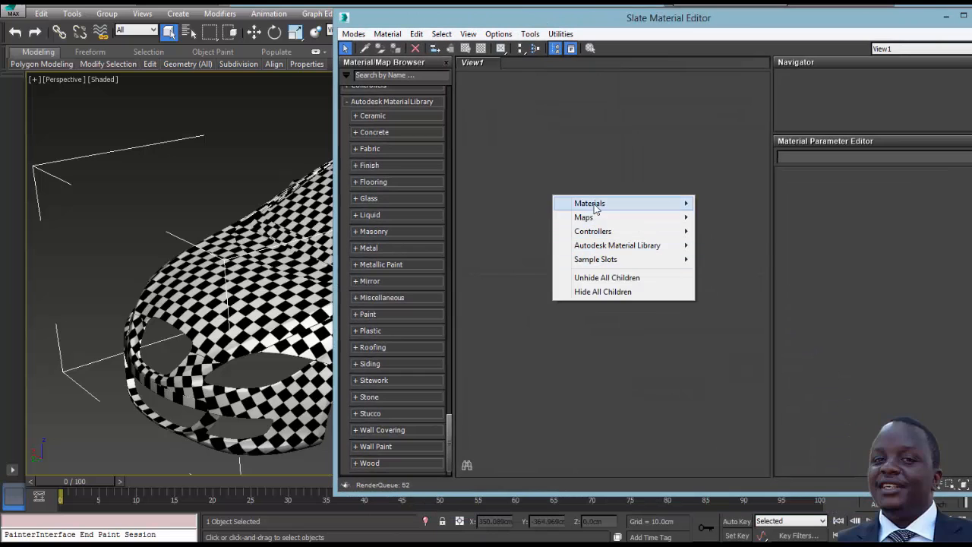
pyautogui.moveTo(597, 206)
pyautogui.moveTo(709, 206)
pyautogui.moveTo(736, 219)
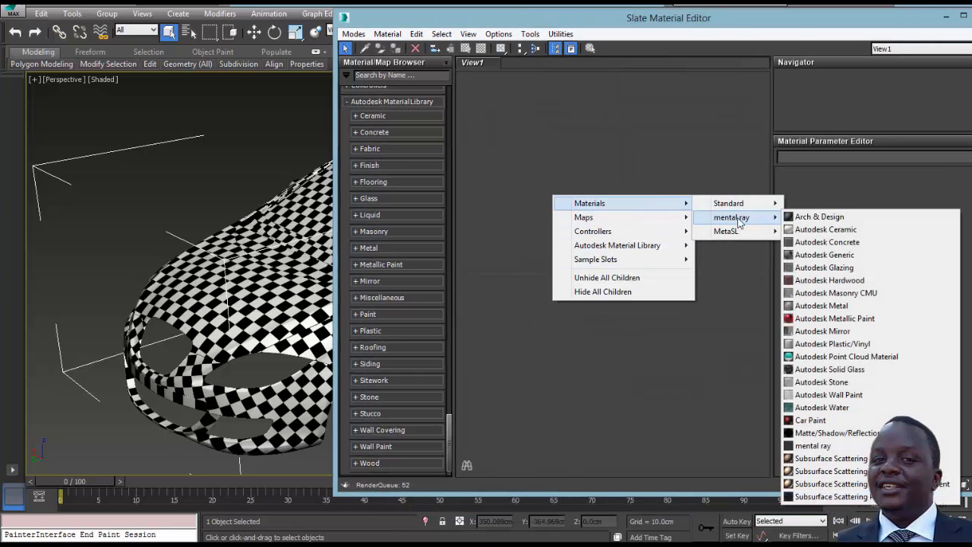
pyautogui.click(815, 420)
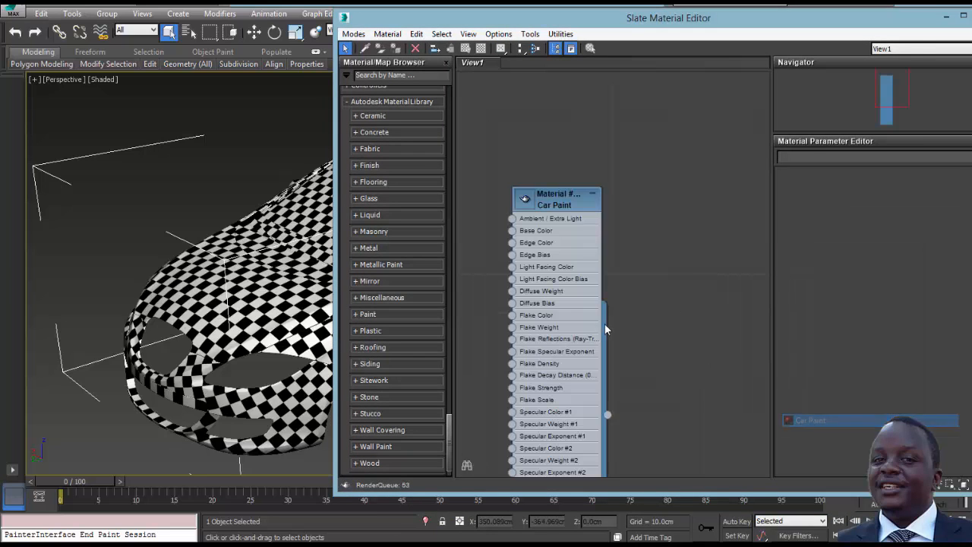
pyautogui.moveTo(553, 195); pyautogui.dragTo(669, 144)
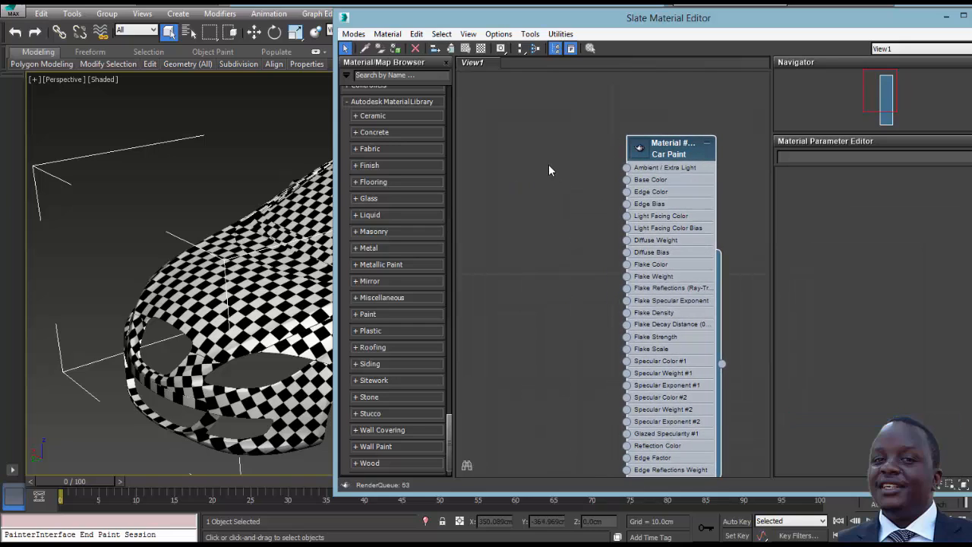
pyautogui.moveTo(535, 165); pyautogui.dragTo(540, 167, button='middle')
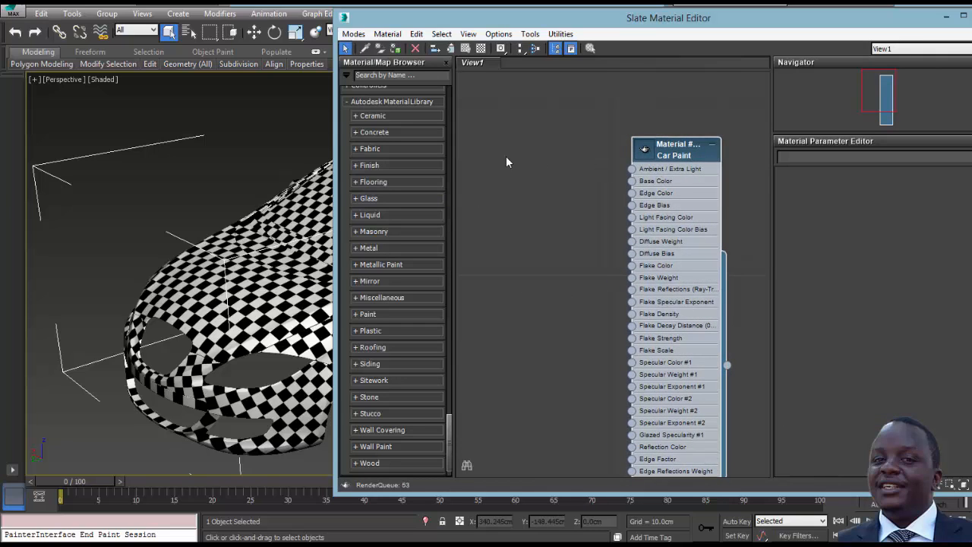
# - Assign the Car Paint material to the car body and test-render the perspective view
pyautogui.click(395, 48)
pyautogui.moveTo(228, 184); pyautogui.dragTo(226, 178, button='middle')
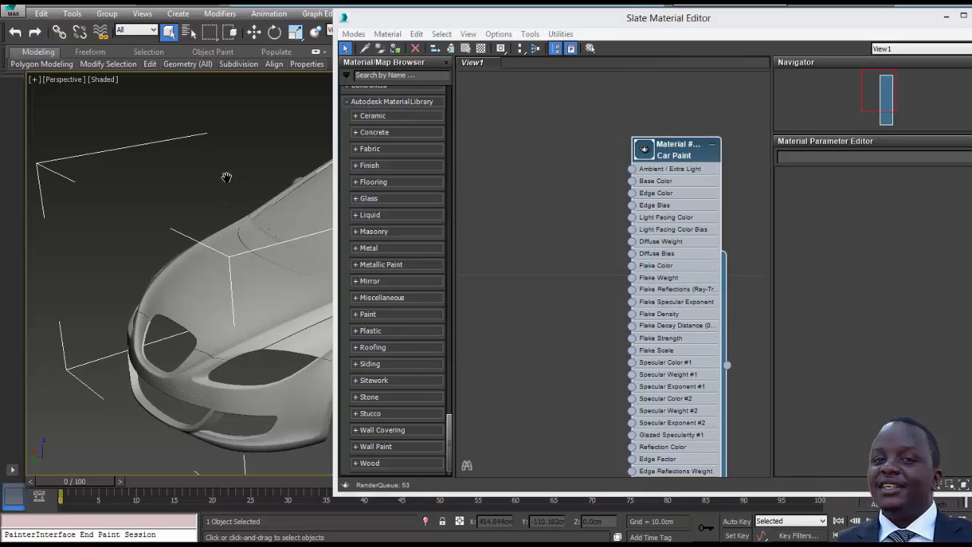
pyautogui.hotkey('shift', 'q')
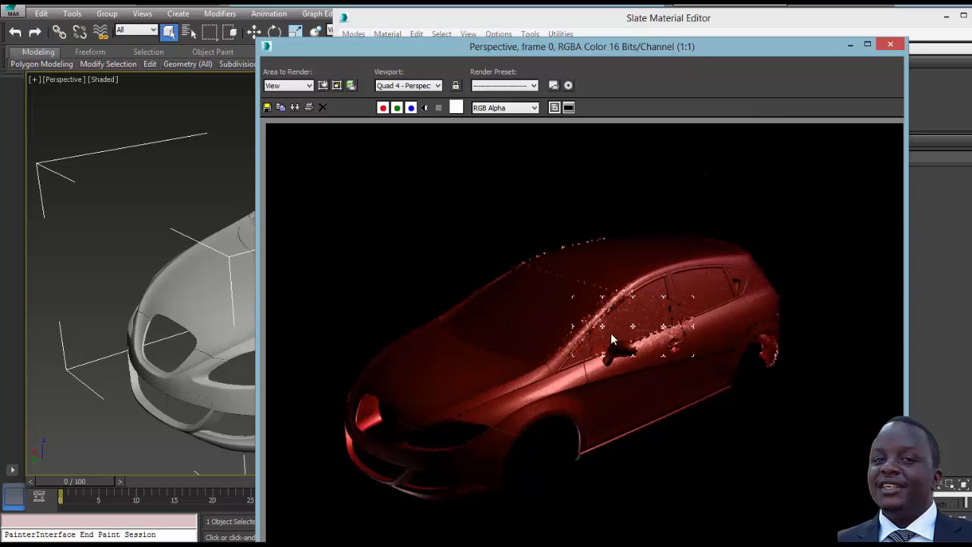
pyautogui.click(892, 45)
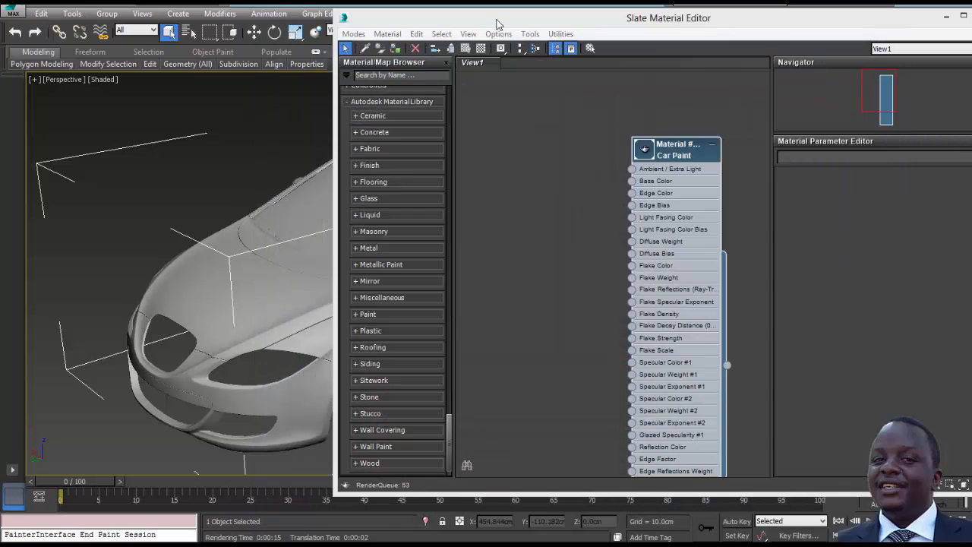
# - Set the render output size to the 640x480 preset and render the car again
pyautogui.moveTo(499, 19); pyautogui.dragTo(506, 39)
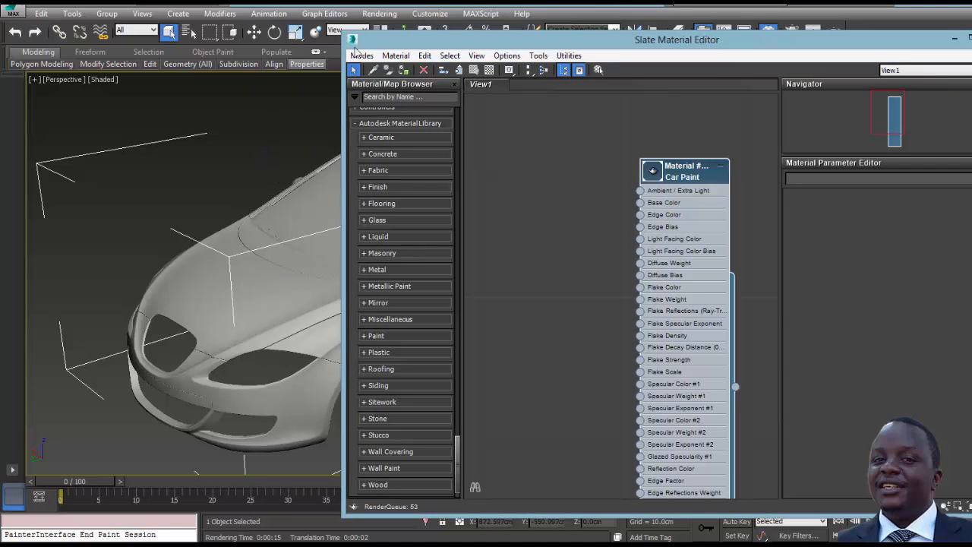
pyautogui.click(380, 14)
pyautogui.click(403, 43)
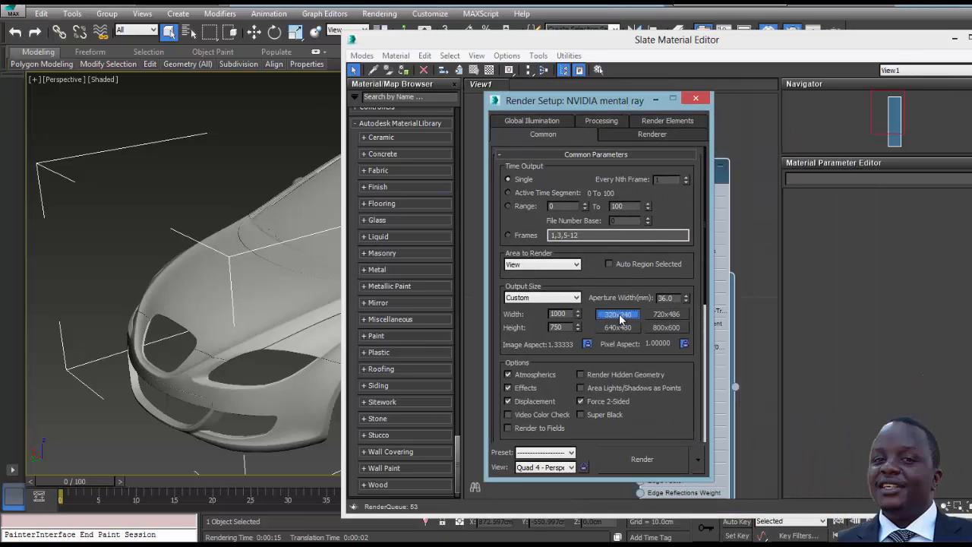
pyautogui.click(619, 317)
pyautogui.click(639, 461)
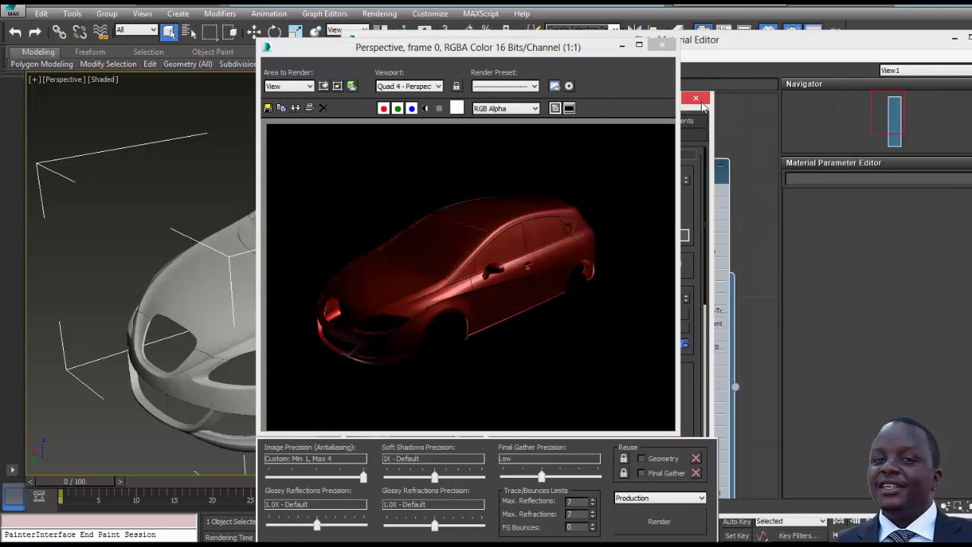
pyautogui.click(569, 108)
pyautogui.click(664, 46)
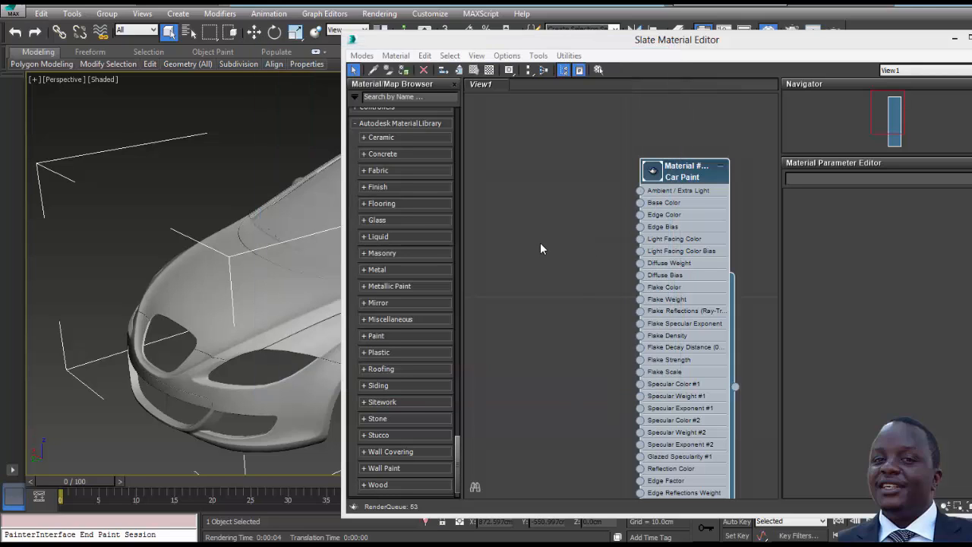
# - Add a Bitmap map loading Channel_Default Material_Diffuse from the RALLY CAR folder
pyautogui.rightClick(523, 183)
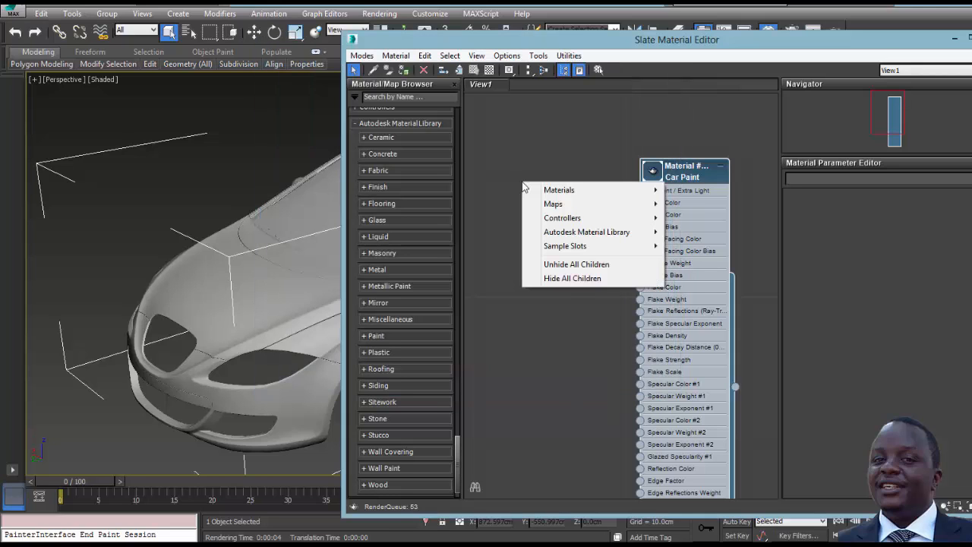
pyautogui.moveTo(550, 196)
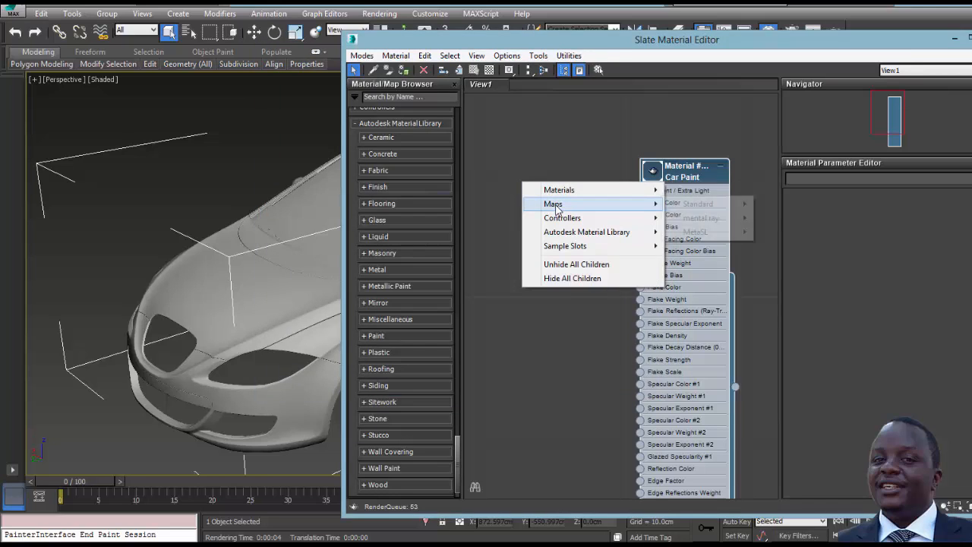
pyautogui.moveTo(728, 205)
pyautogui.click(774, 80)
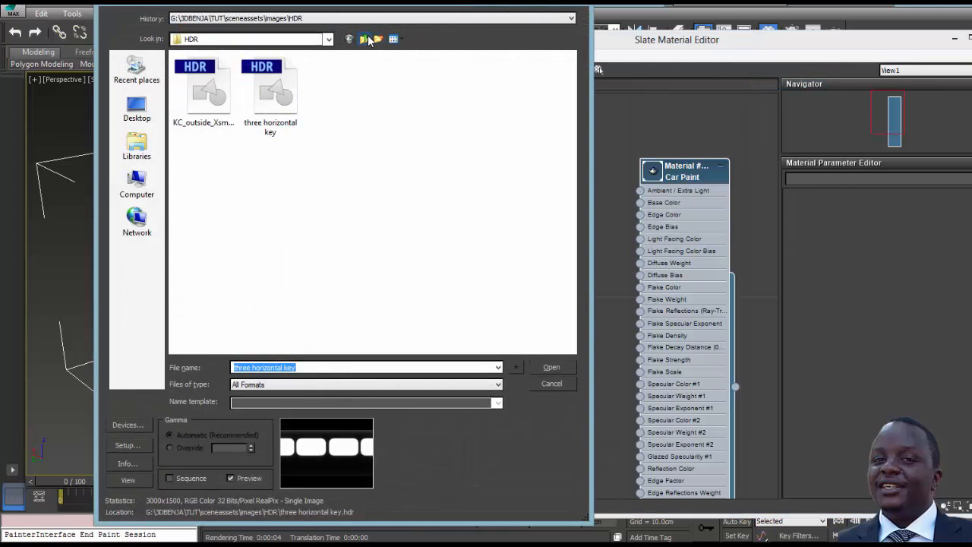
pyautogui.click(363, 39)
pyautogui.doubleClick(337, 97)
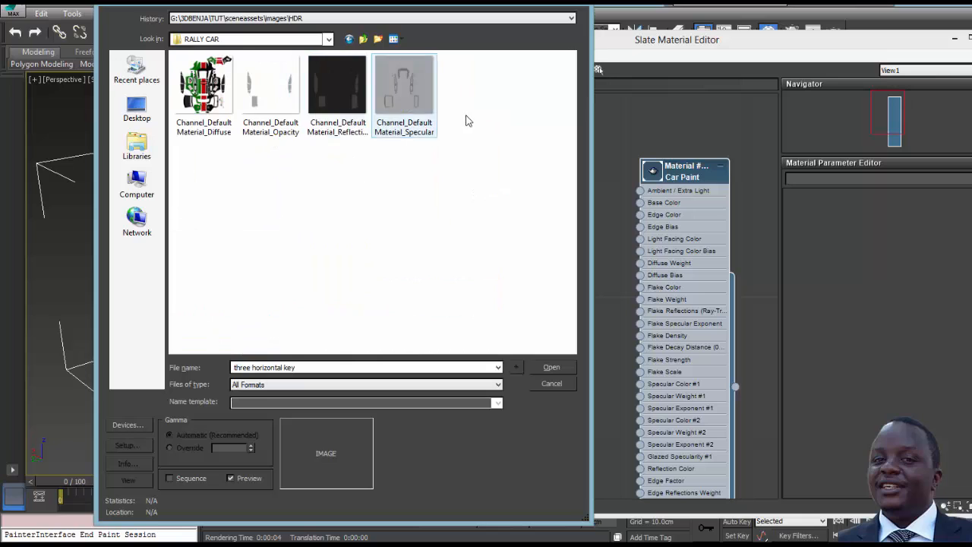
pyautogui.click(199, 114)
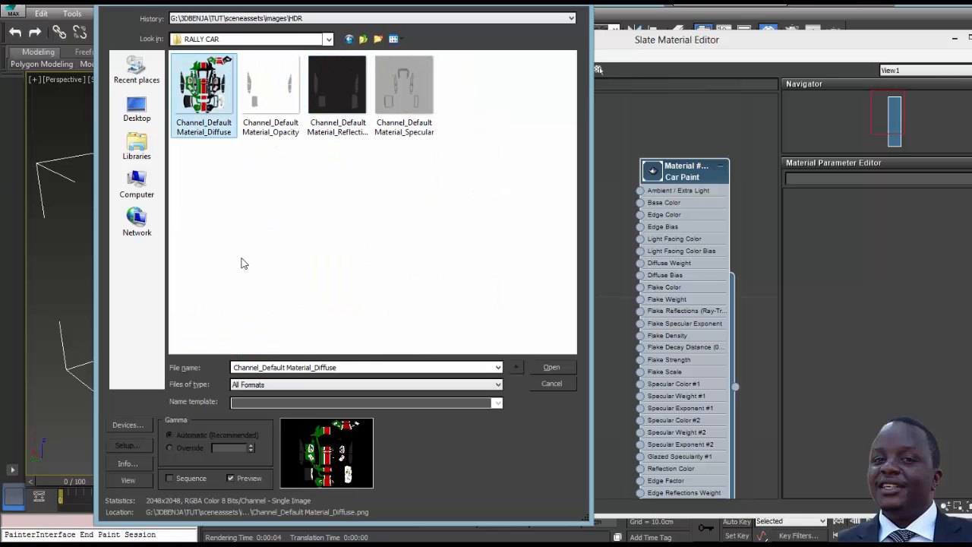
pyautogui.click(552, 367)
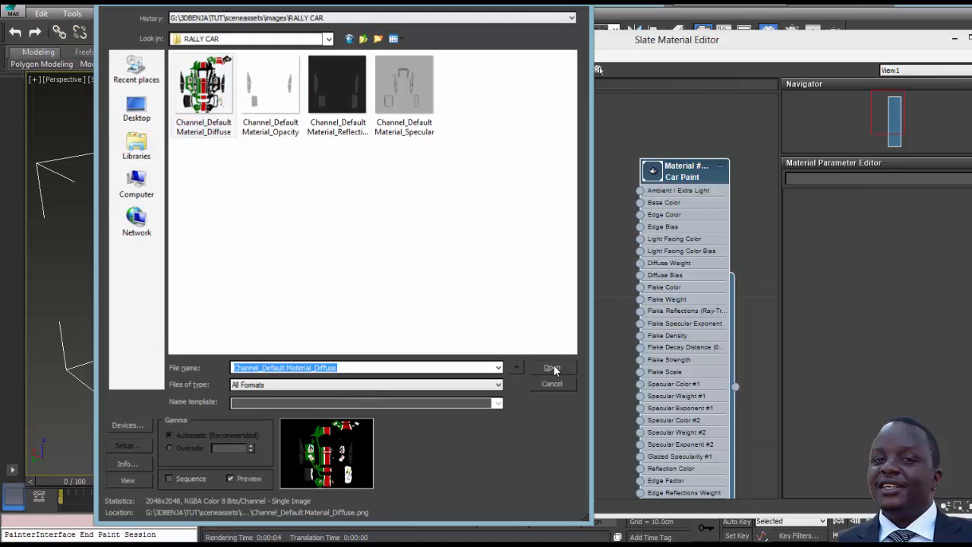
# - Rename the diffuse bitmap node to DIFF
pyautogui.rightClick(531, 190)
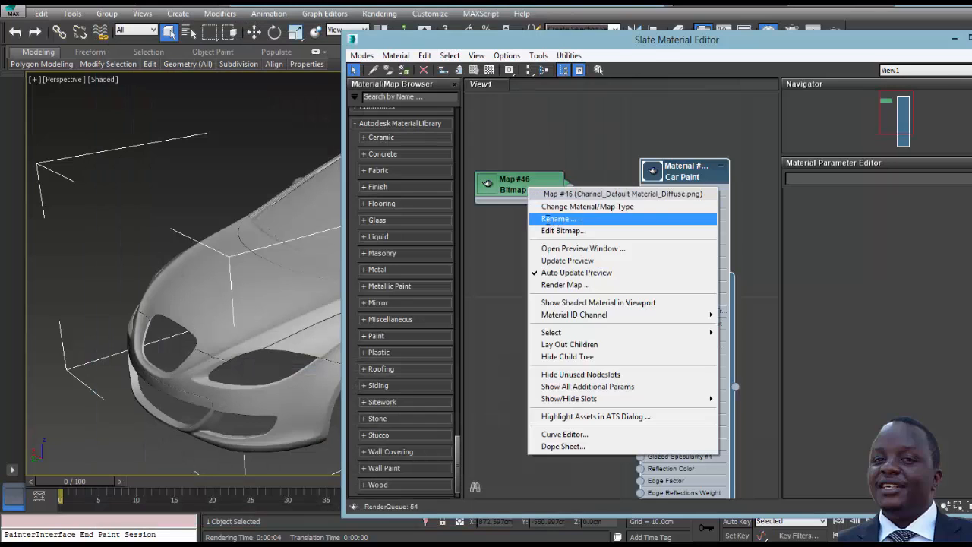
pyautogui.click(555, 219)
pyautogui.write('DIFF')
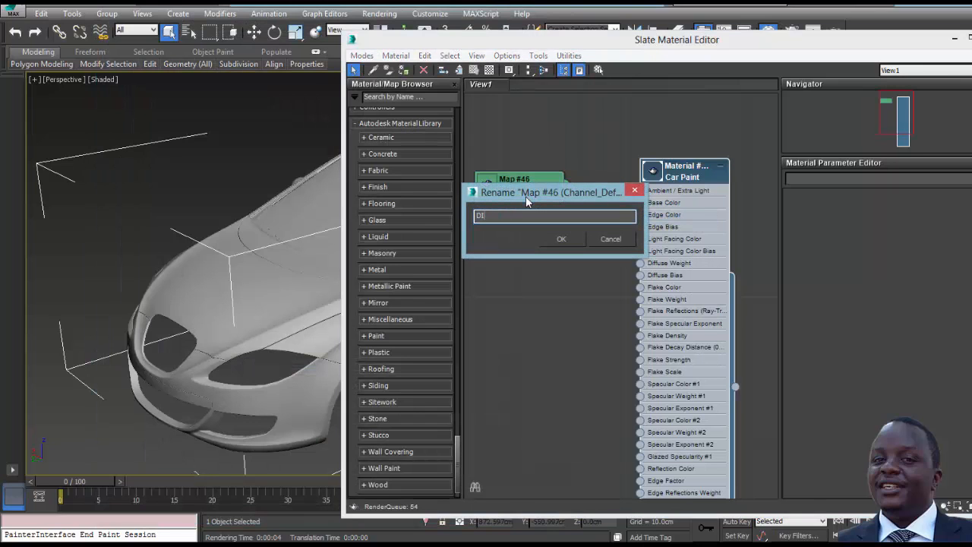
pyautogui.click(562, 239)
# - Add a standard Bitmap map below the DIFF node, loading Channel_Default Material_Reflection Mask from the RALLY CAR folder
pyautogui.rightClick(506, 260)
pyautogui.moveTo(537, 280)
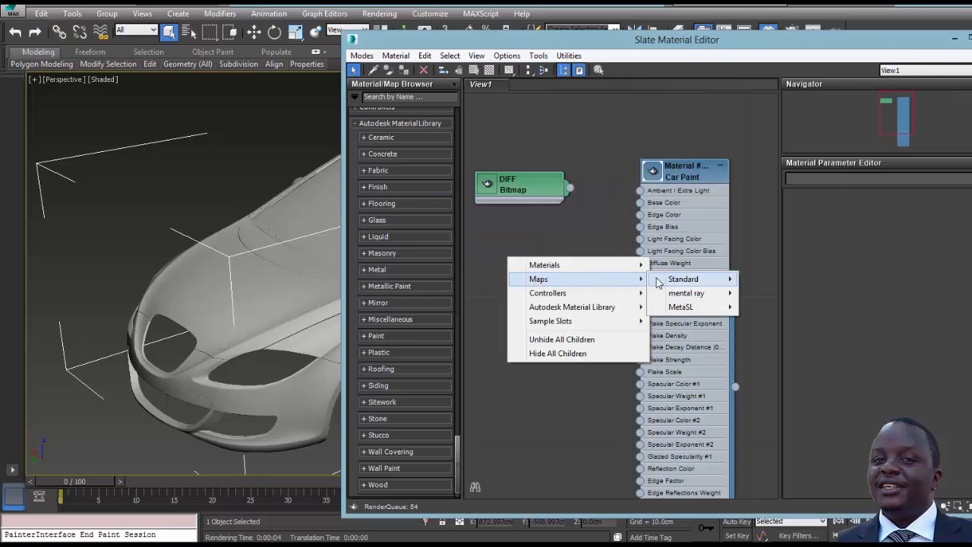
pyautogui.moveTo(662, 279)
pyautogui.click(762, 80)
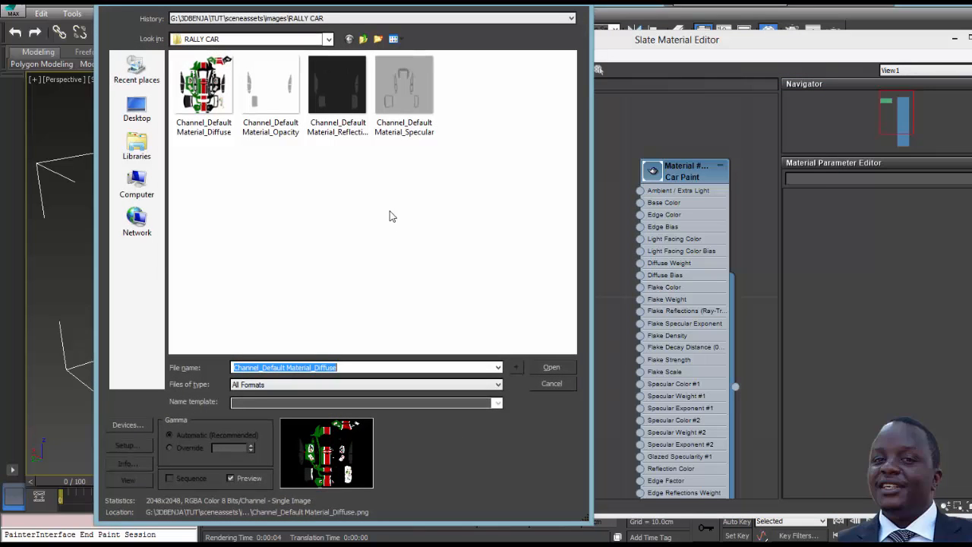
pyautogui.click(284, 138)
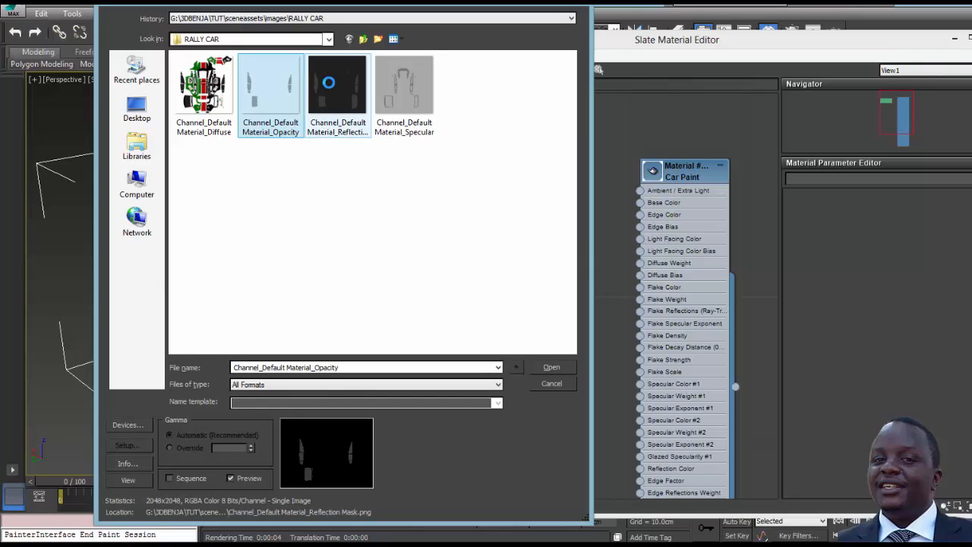
pyautogui.click(346, 88)
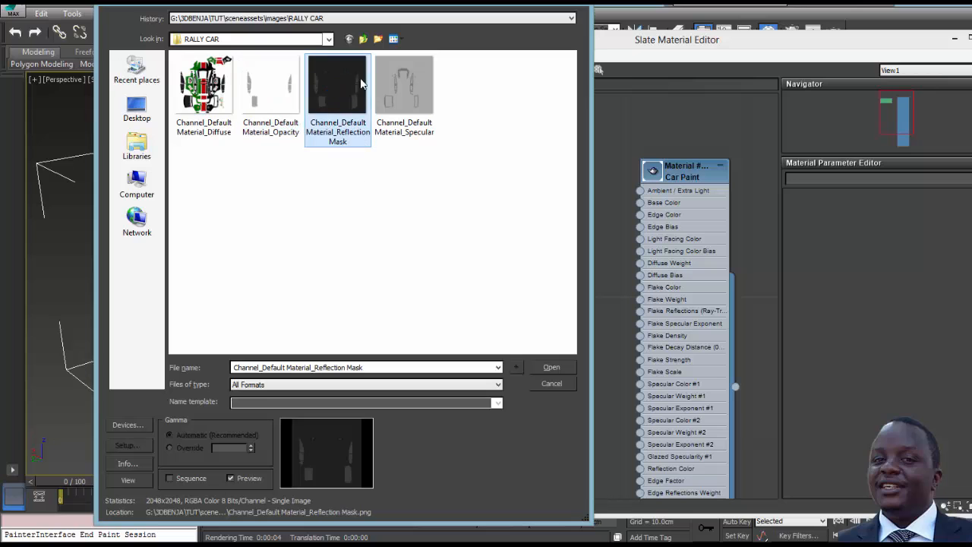
pyautogui.click(550, 367)
# - Rename the reflection mask bitmap node to REFL
pyautogui.rightClick(511, 263)
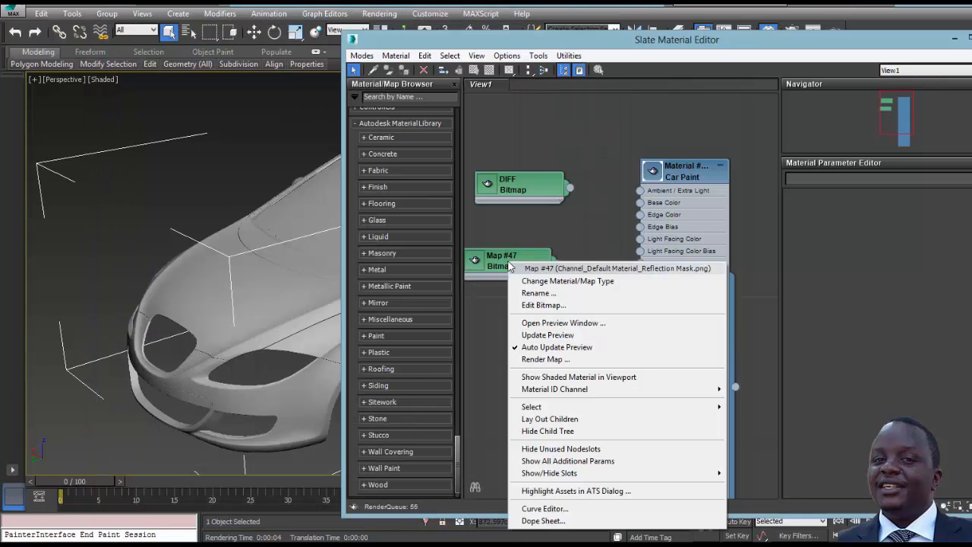
pyautogui.click(537, 293)
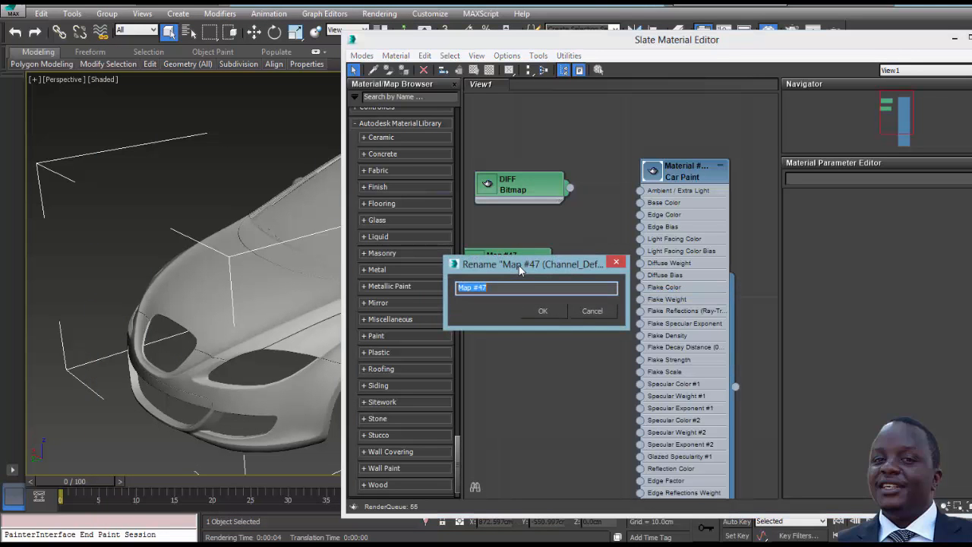
pyautogui.write('REFL')
pyautogui.click(543, 312)
# - Add another standard Bitmap map below REFL, loading Channel_Default Material_Specular from the RALLY CAR folder
pyautogui.rightClick(506, 331)
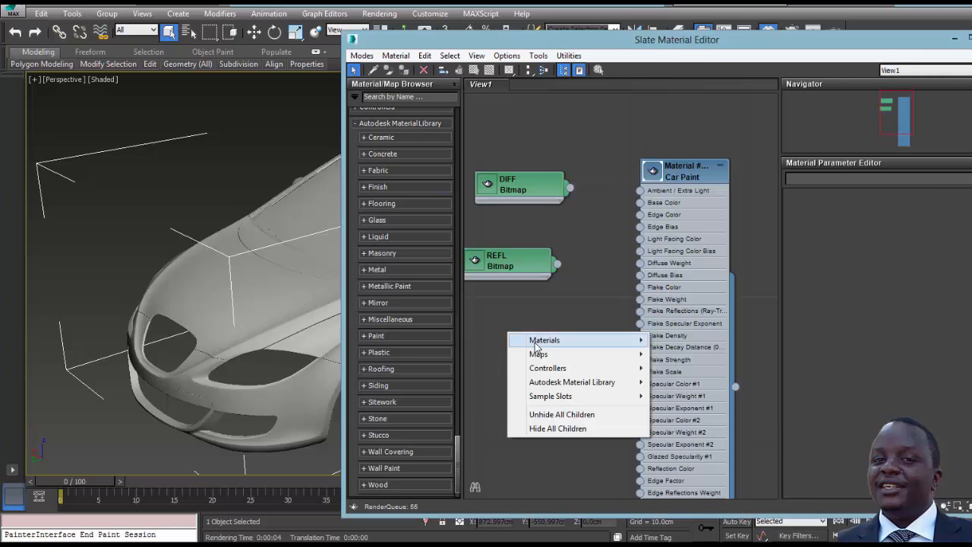
pyautogui.moveTo(535, 342)
pyautogui.moveTo(658, 353)
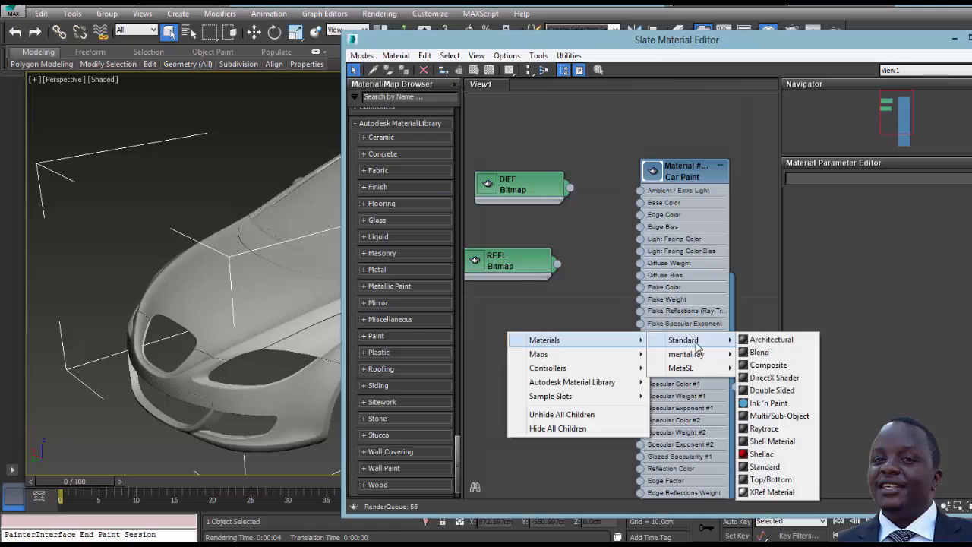
pyautogui.moveTo(605, 360)
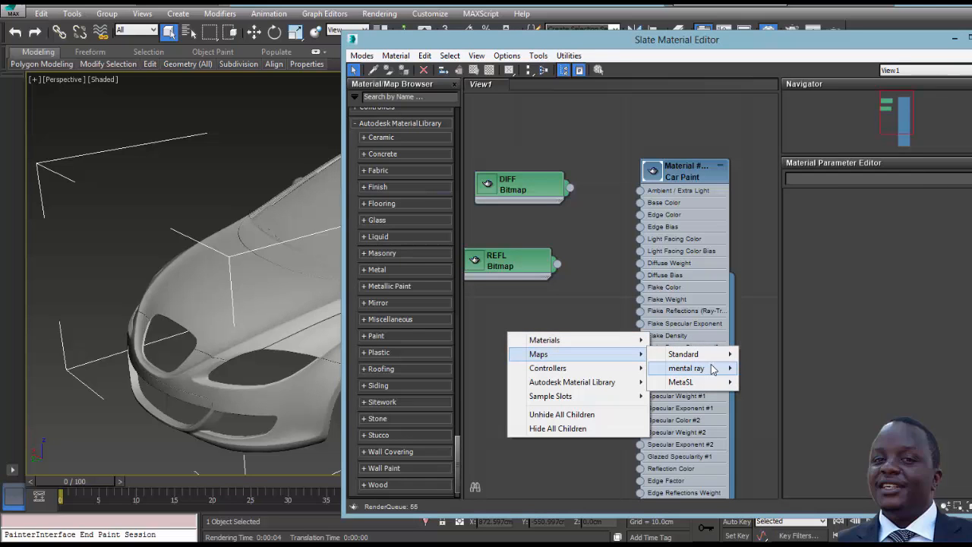
pyautogui.moveTo(712, 362)
pyautogui.click(762, 79)
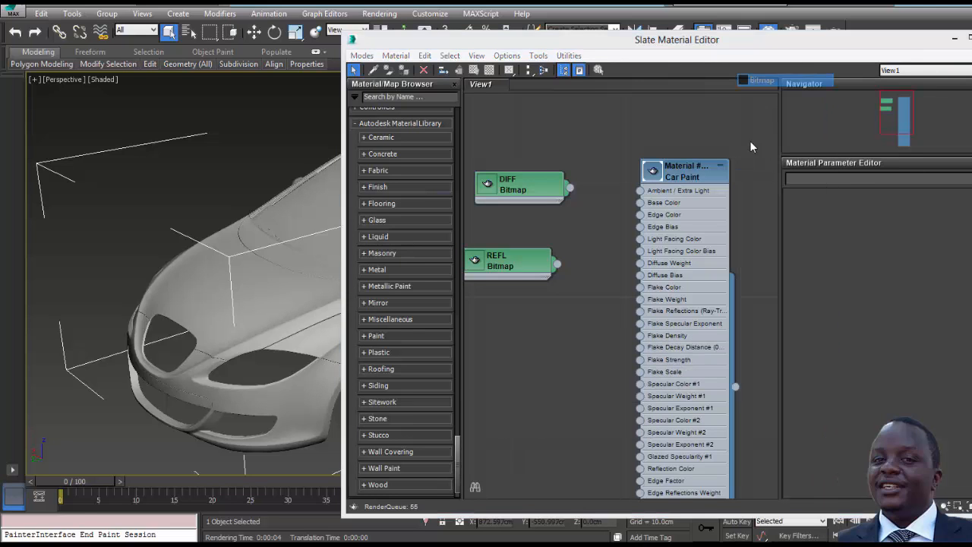
pyautogui.click(402, 95)
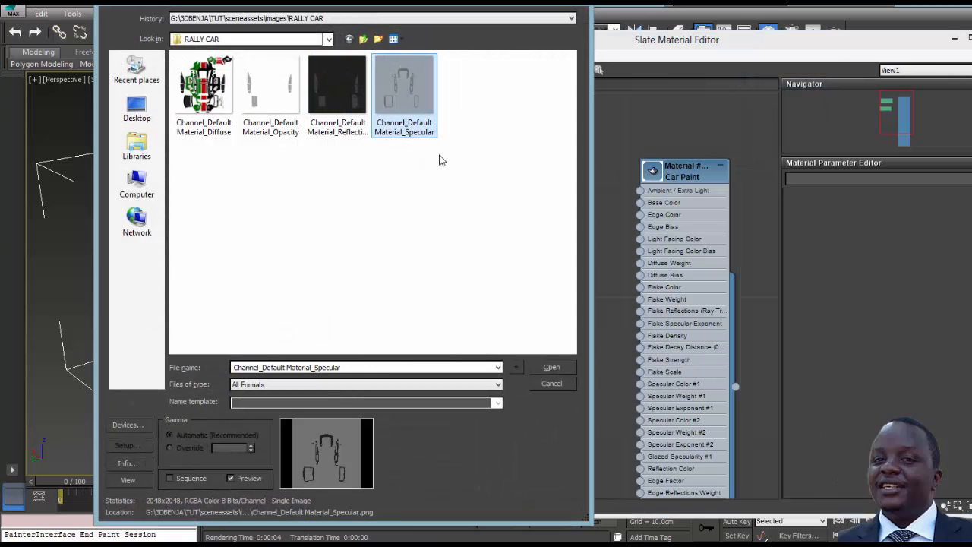
pyautogui.click(550, 369)
# - Rename the specular bitmap node to SPEC
pyautogui.rightClick(505, 340)
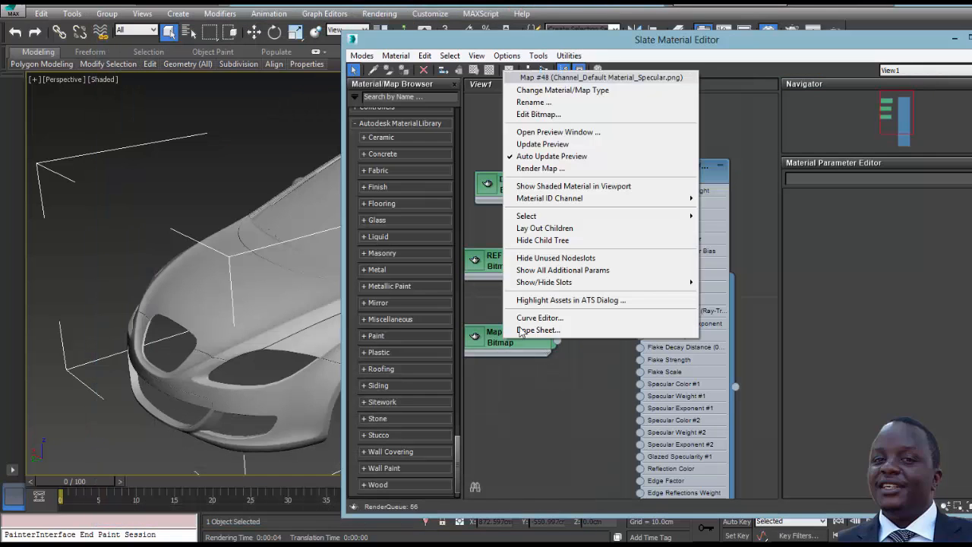
pyautogui.click(534, 102)
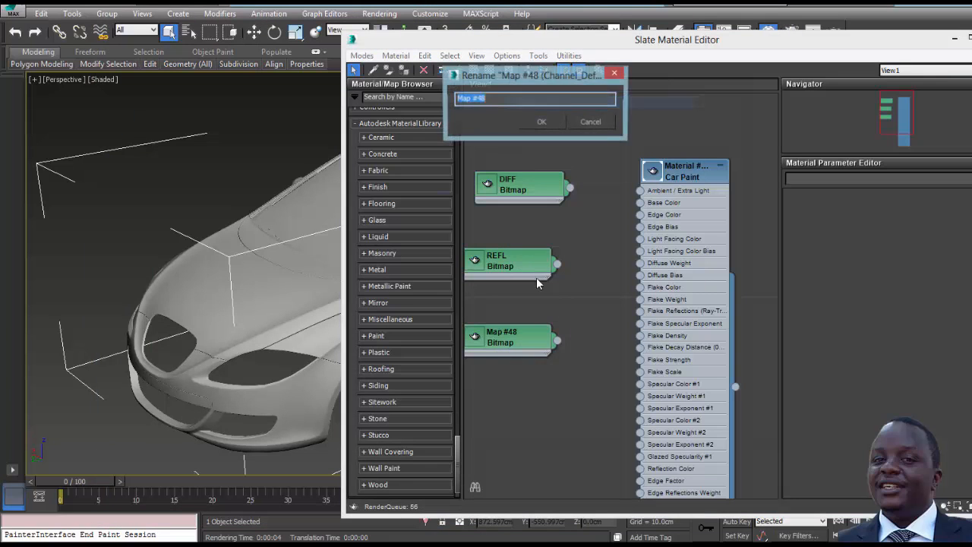
pyautogui.write('SPEC')
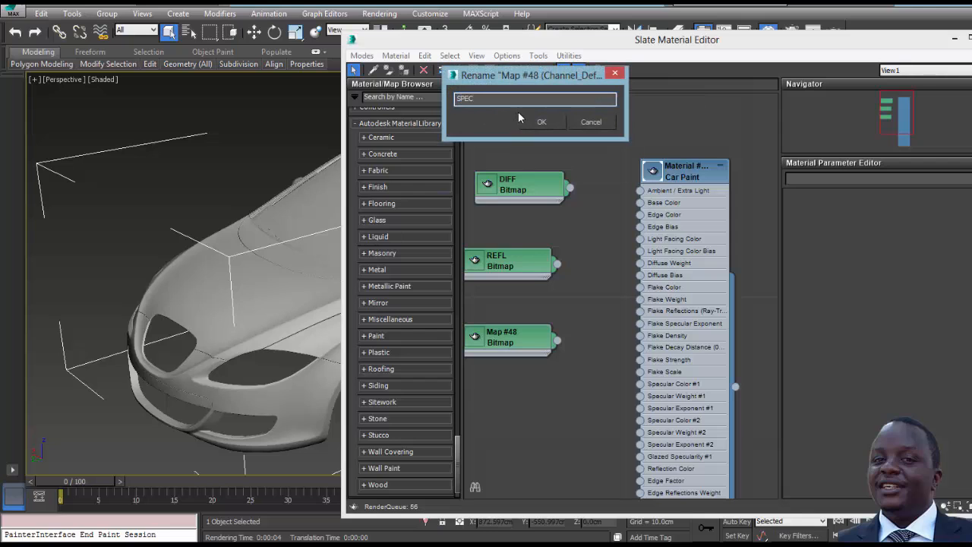
pyautogui.click(554, 121)
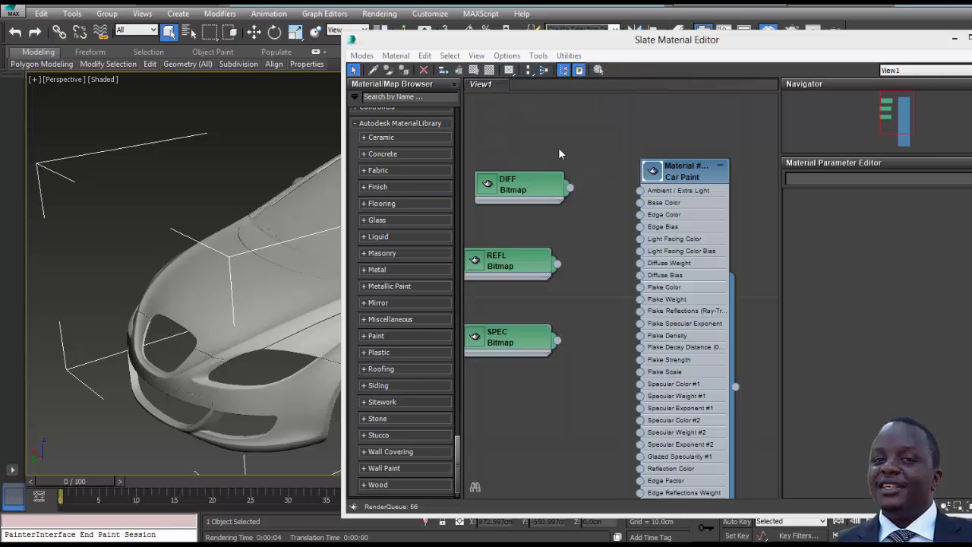
# - Arrange the REFL, SPEC and DIFF bitmap nodes in a column beside the Car Paint material
pyautogui.moveTo(559, 154); pyautogui.dragTo(575, 144, button='middle')
pyautogui.moveTo(506, 256); pyautogui.dragTo(539, 260)
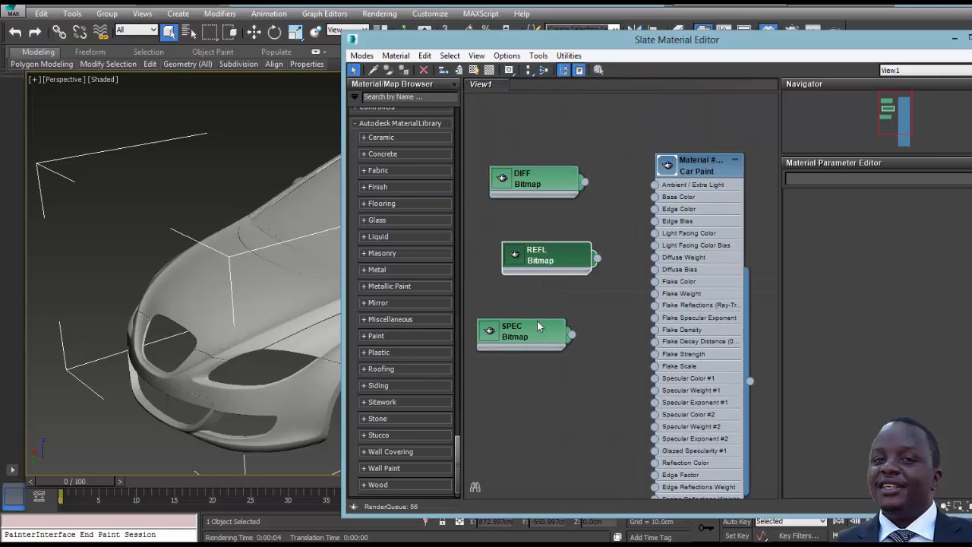
pyautogui.moveTo(538, 325); pyautogui.dragTo(551, 338)
pyautogui.moveTo(540, 181); pyautogui.dragTo(554, 194)
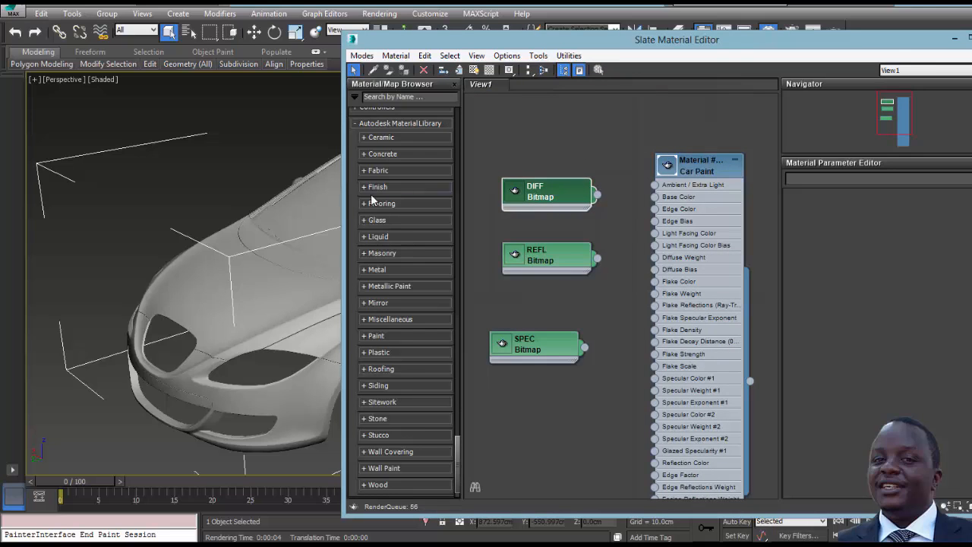
# - Add a mental ray Environment/Background Switcher map above the bitmap nodes and move it over the Car Paint material
pyautogui.moveTo(562, 121)
pyautogui.mouseDown(button='middle')
pyautogui.moveTo(557, 171)
pyautogui.moveTo(575, 210)
pyautogui.mouseUp(button='middle')
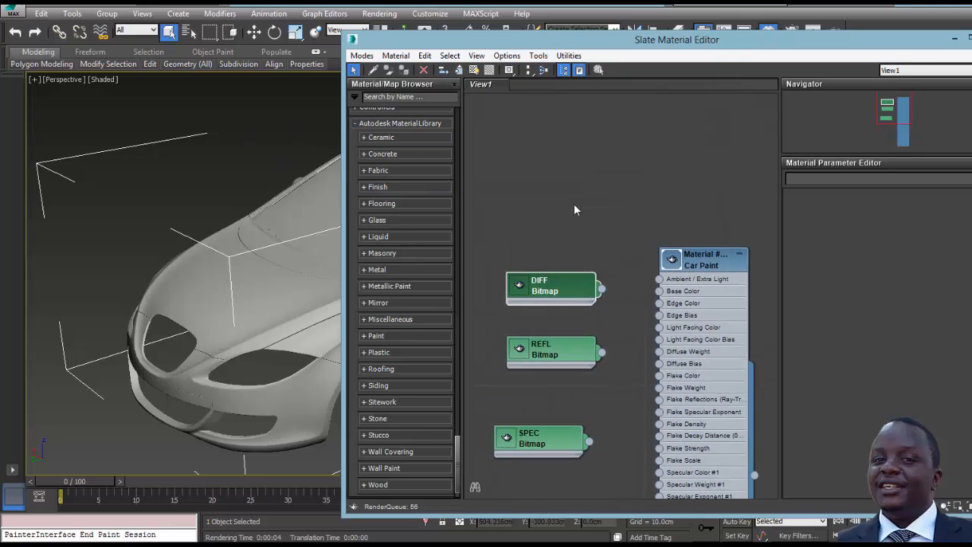
pyautogui.rightClick(579, 154)
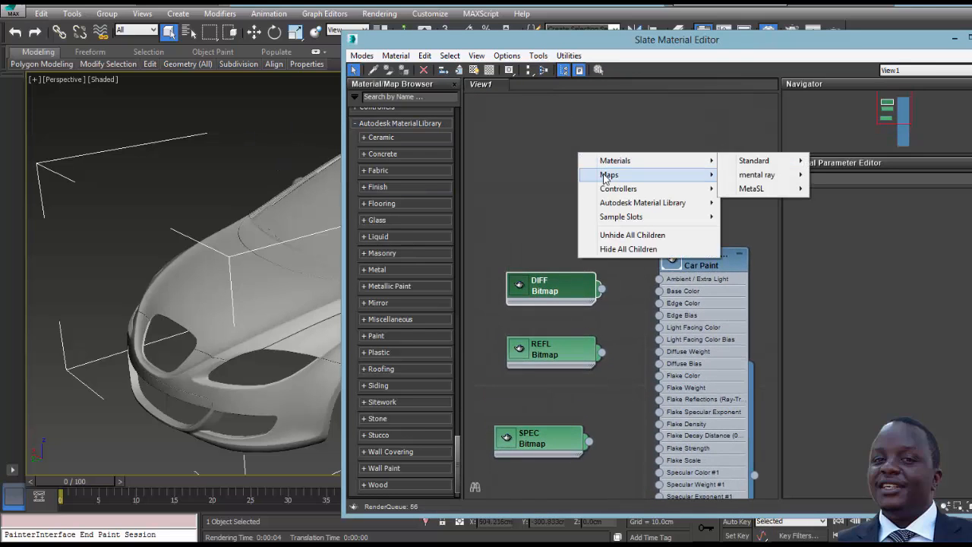
pyautogui.moveTo(752, 189)
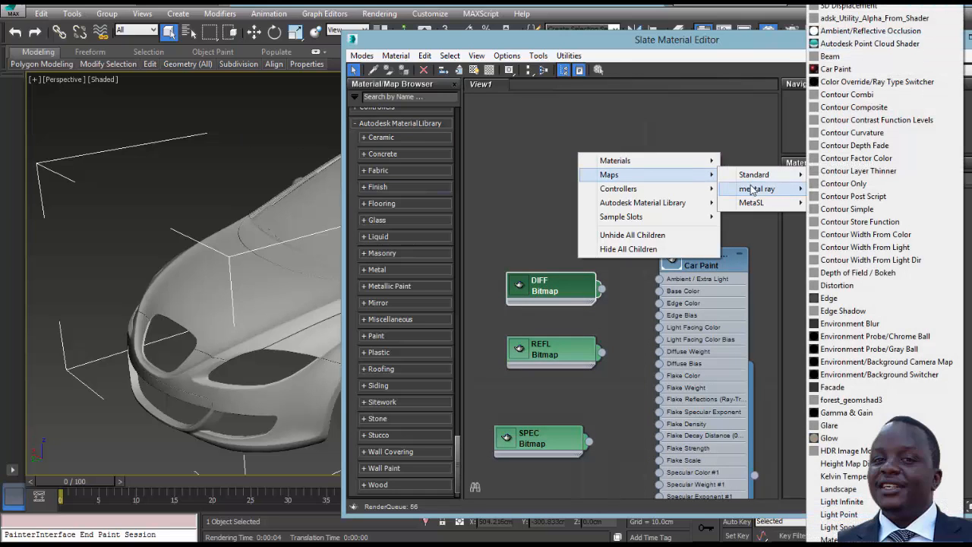
pyautogui.click(881, 374)
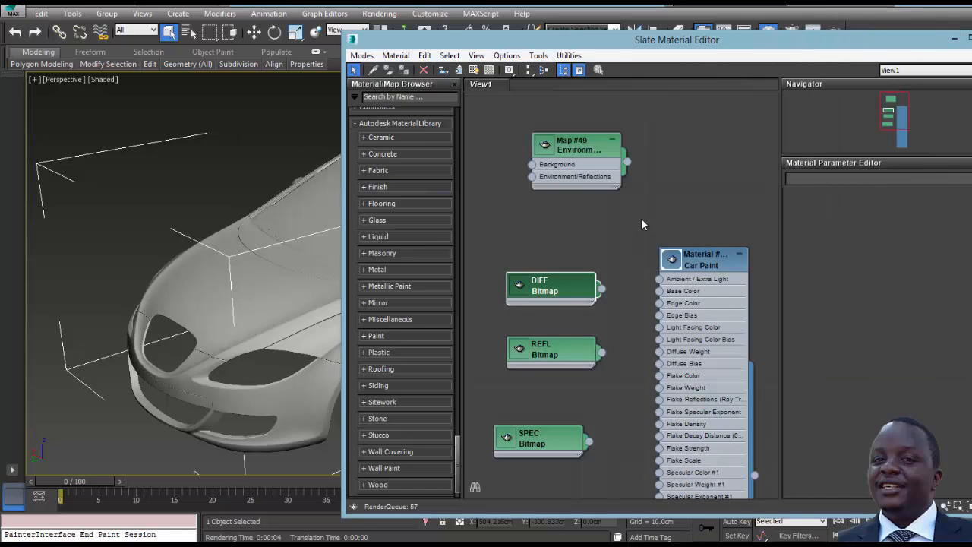
pyautogui.moveTo(578, 150); pyautogui.dragTo(654, 151)
# - Load the HDR image "three horizontal key" in a new Bitmap map and wire it to the switcher's Environment/Reflections input
pyautogui.rightClick(519, 149)
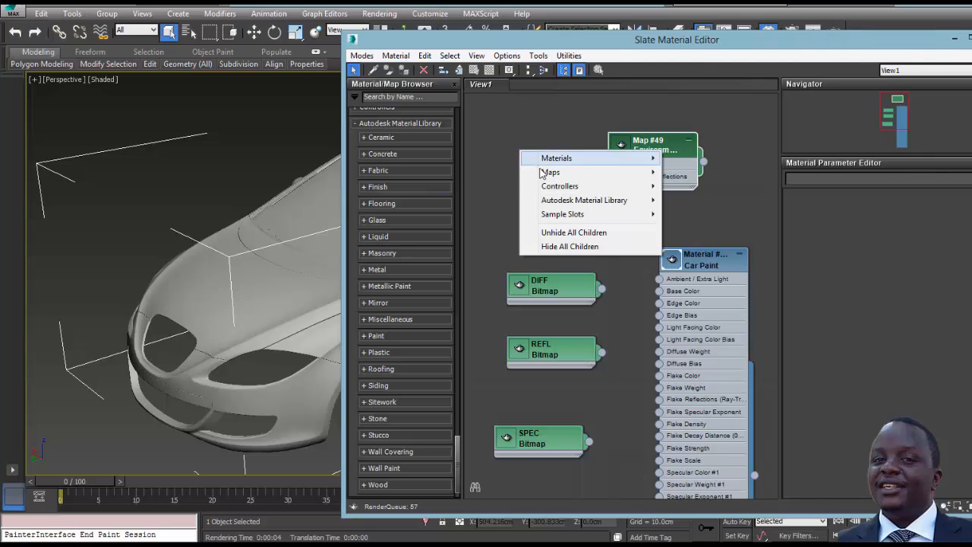
pyautogui.moveTo(544, 174)
pyautogui.moveTo(696, 173)
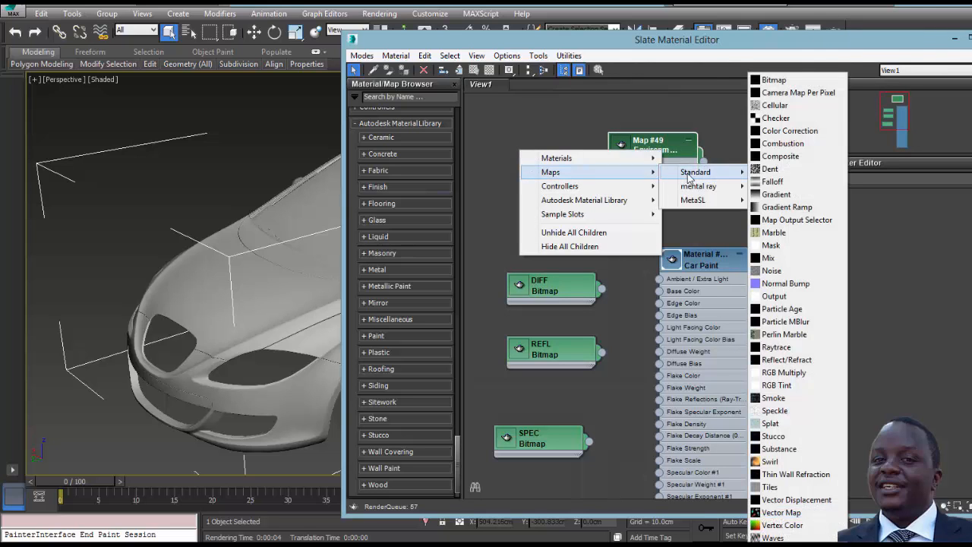
pyautogui.click(769, 80)
pyautogui.click(364, 39)
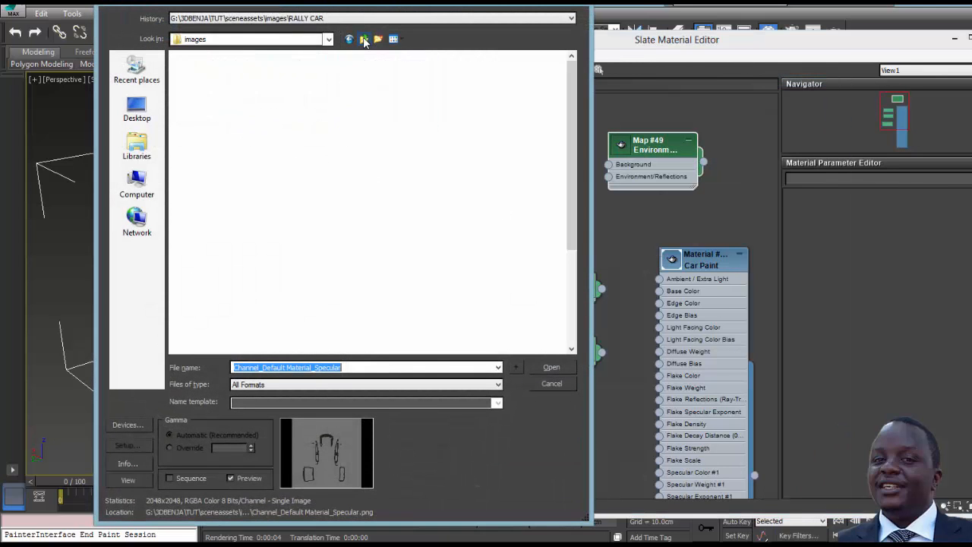
pyautogui.doubleClick(275, 100)
pyautogui.click(281, 103)
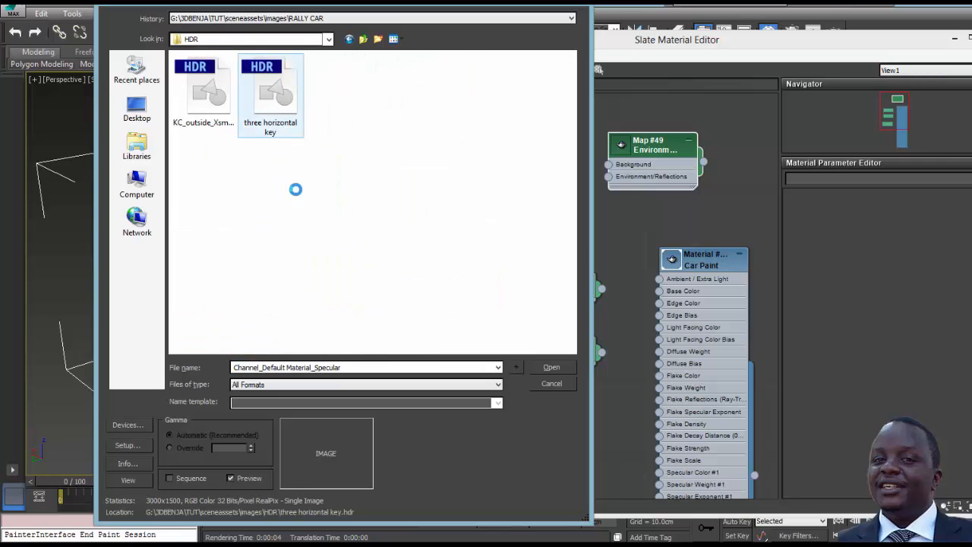
pyautogui.click(551, 367)
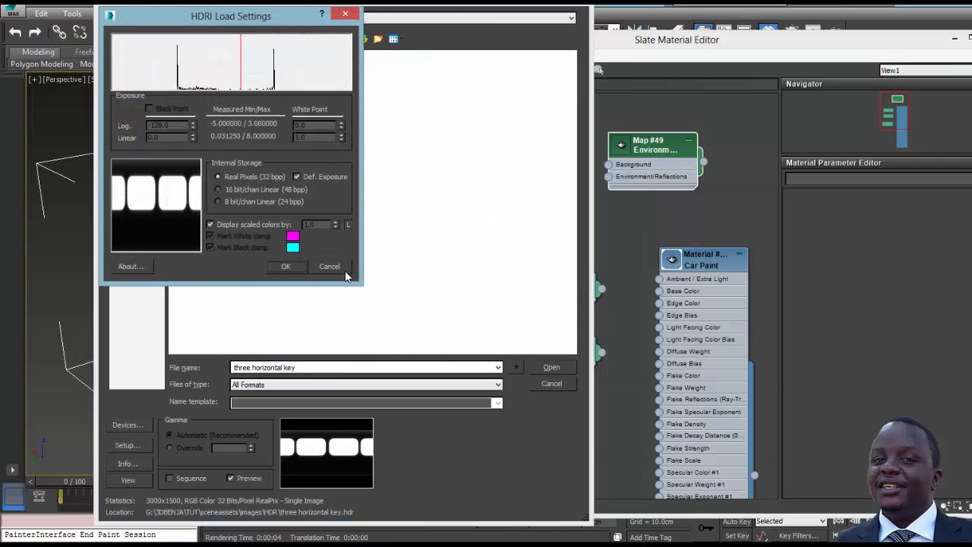
pyautogui.click(286, 265)
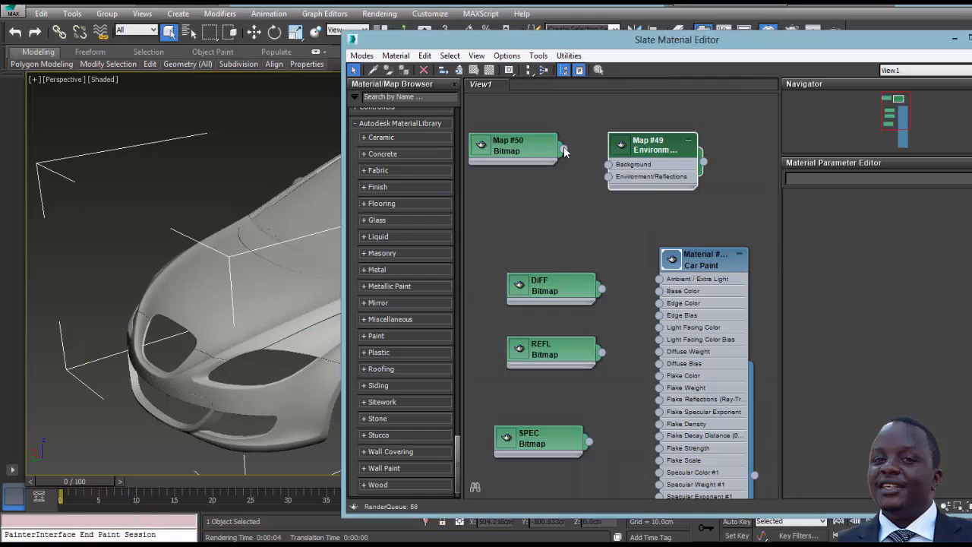
pyautogui.moveTo(595, 176); pyautogui.dragTo(608, 176)
# - Assign the Environment/Background Switcher map as an instance to the scene's Environment Map
pyautogui.moveTo(568, 53); pyautogui.dragTo(560, 78)
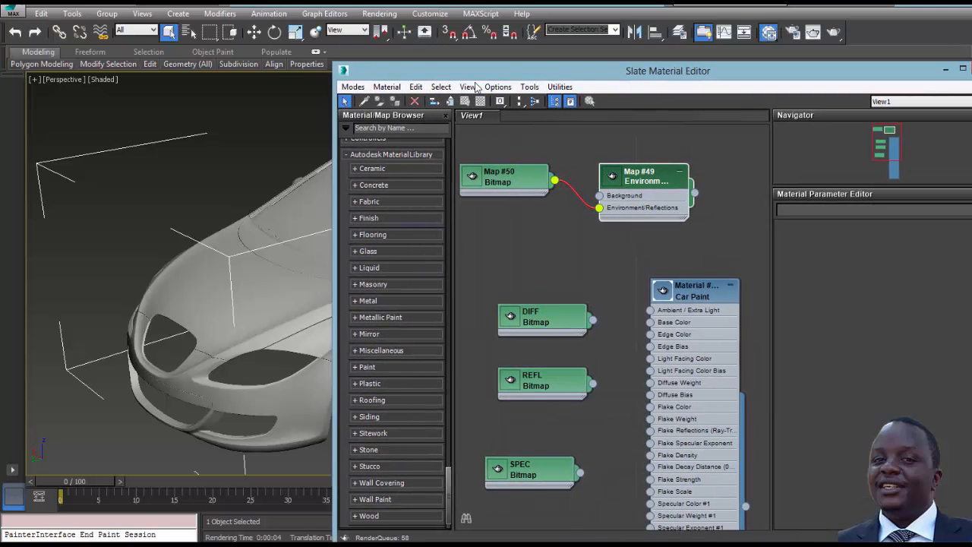
pyautogui.click(379, 13)
pyautogui.click(401, 127)
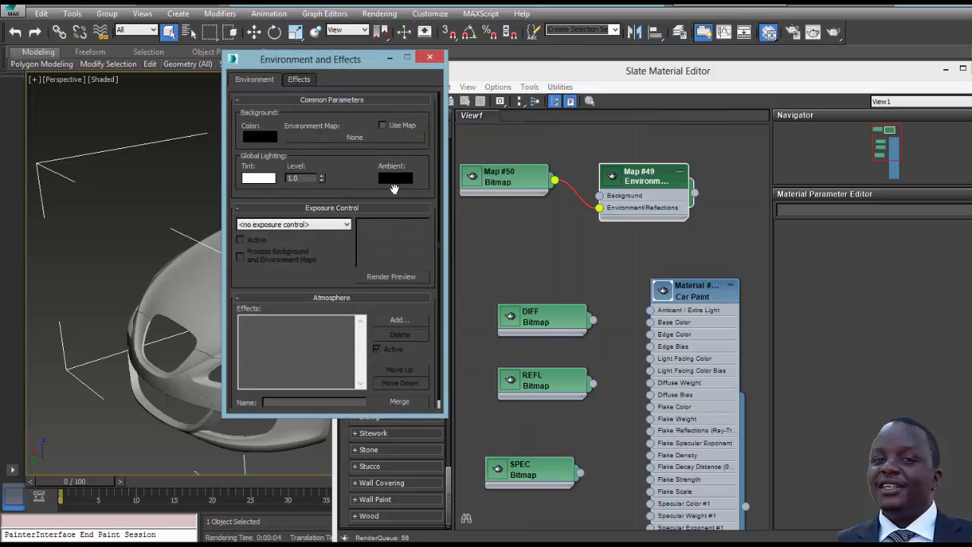
pyautogui.moveTo(696, 196); pyautogui.dragTo(305, 140)
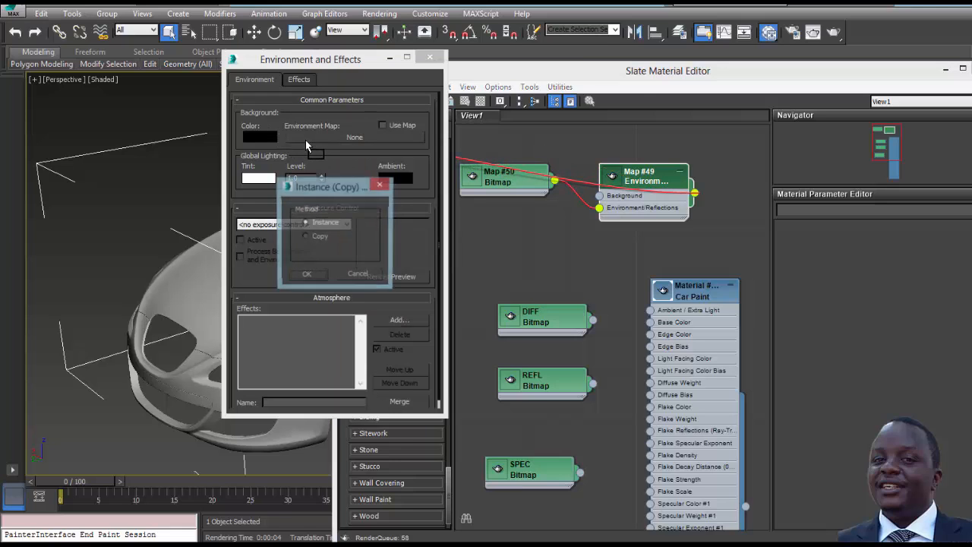
pyautogui.click(310, 276)
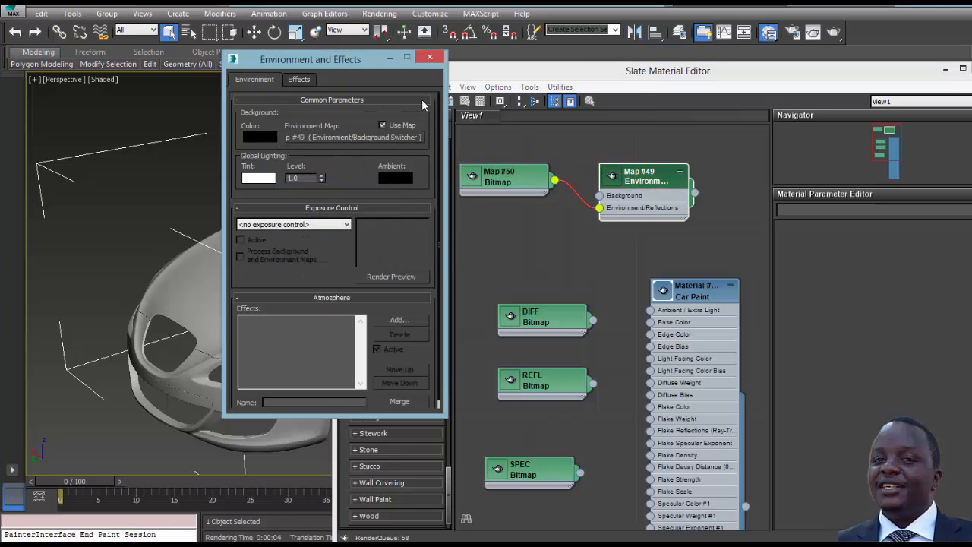
pyautogui.click(432, 59)
# - Test-render the perspective view with the HDR environment reflections and close the rendered frame
pyautogui.moveTo(316, 153); pyautogui.dragTo(299, 142, button='middle')
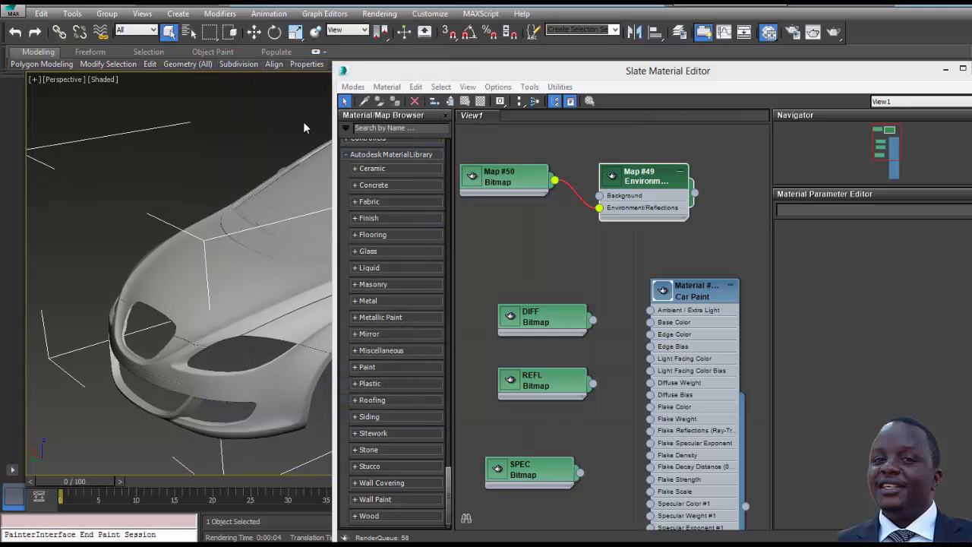
pyautogui.hotkey('shift', 'q')
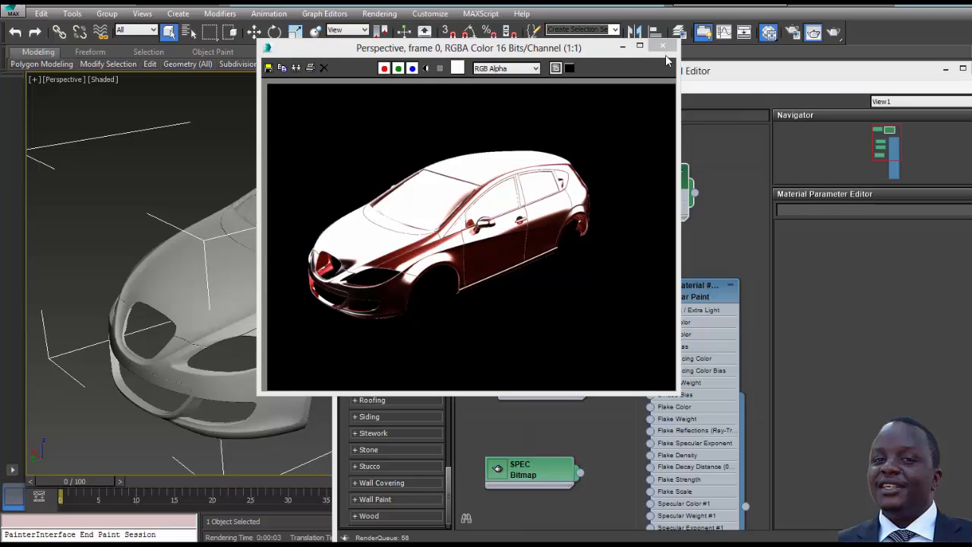
pyautogui.click(663, 47)
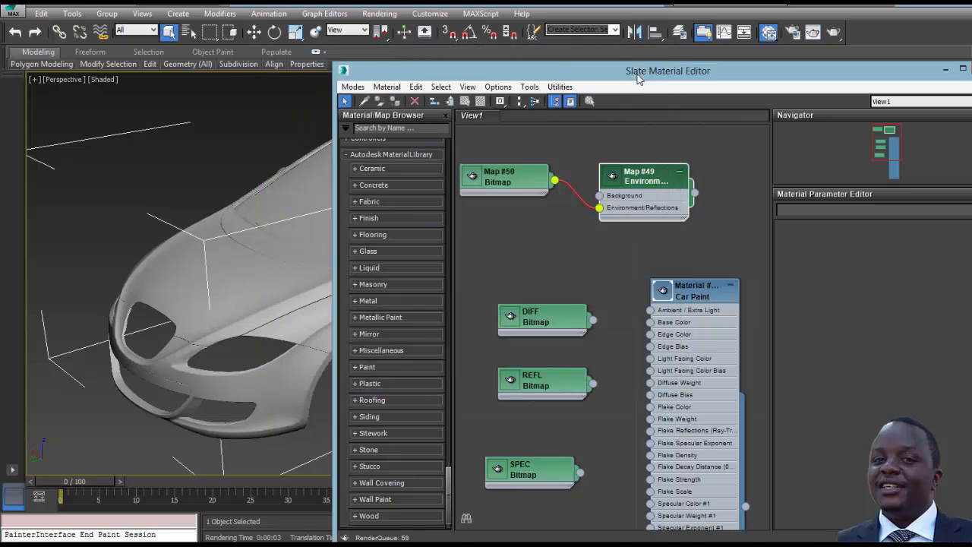
# - Wire the DIFF bitmap to the Car Paint material's Base Color, Ambient / Extra Light and Light Facing Color inputs, and test-render the view
pyautogui.moveTo(639, 79); pyautogui.dragTo(606, 20)
pyautogui.moveTo(560, 204)
pyautogui.mouseDown(button='middle')
pyautogui.moveTo(520, 150)
pyautogui.moveTo(545, 174)
pyautogui.moveTo(536, 159)
pyautogui.mouseUp(button='middle')
pyautogui.scroll(1, 518, 181)
pyautogui.scroll(2, 543, 170)
pyautogui.scroll(2, 543, 174)
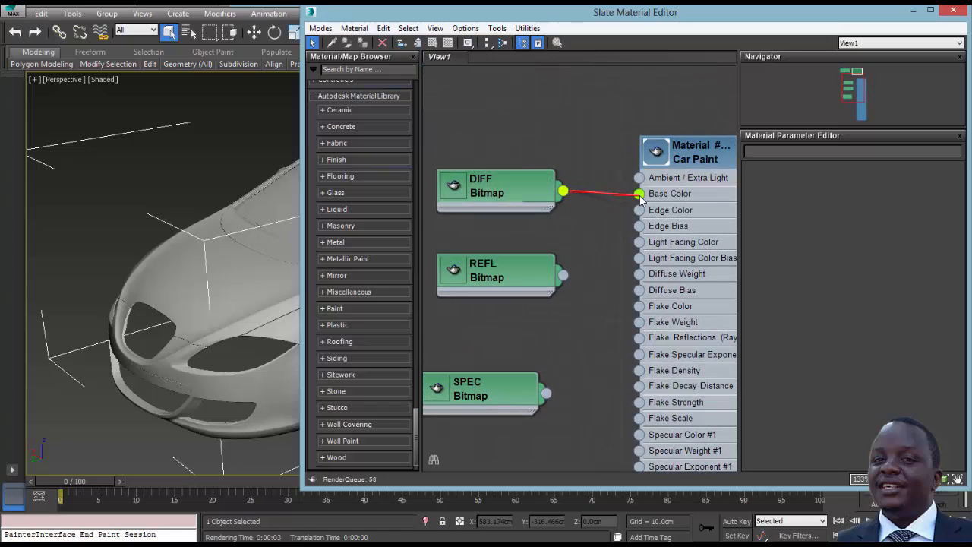
pyautogui.moveTo(641, 197); pyautogui.dragTo(639, 195)
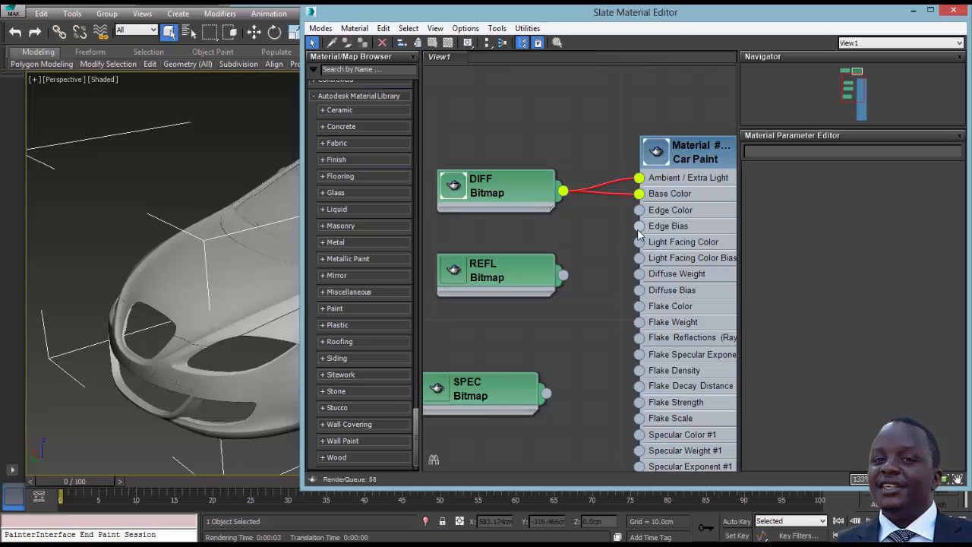
pyautogui.moveTo(607, 242); pyautogui.dragTo(632, 237)
pyautogui.moveTo(626, 280); pyautogui.dragTo(594, 255, button='middle')
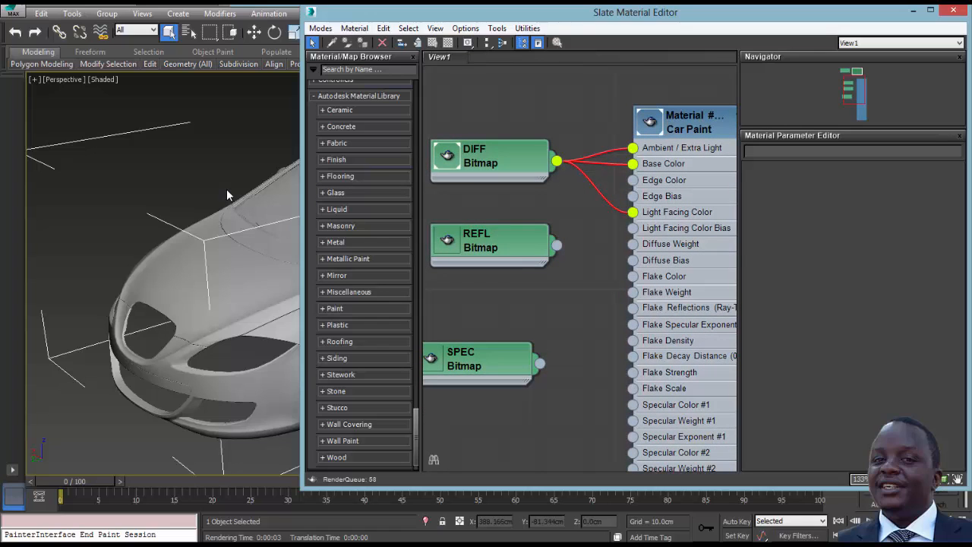
pyautogui.hotkey('shift', 'q')
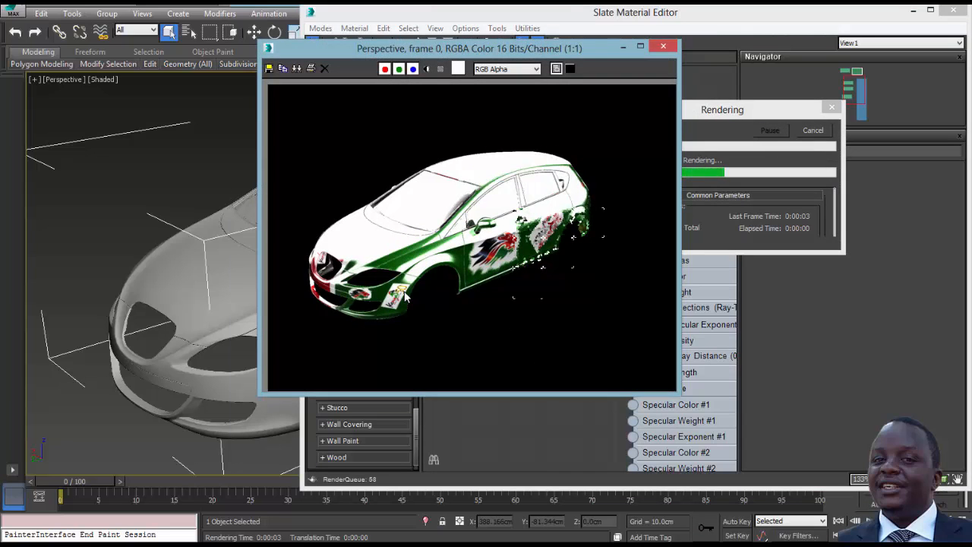
pyautogui.click(663, 48)
# - Place the REFL bitmap below the SPEC bitmap and chain a standard Output map to its output
pyautogui.moveTo(499, 237); pyautogui.dragTo(516, 439)
pyautogui.moveTo(591, 329); pyautogui.dragTo(584, 227, button='middle')
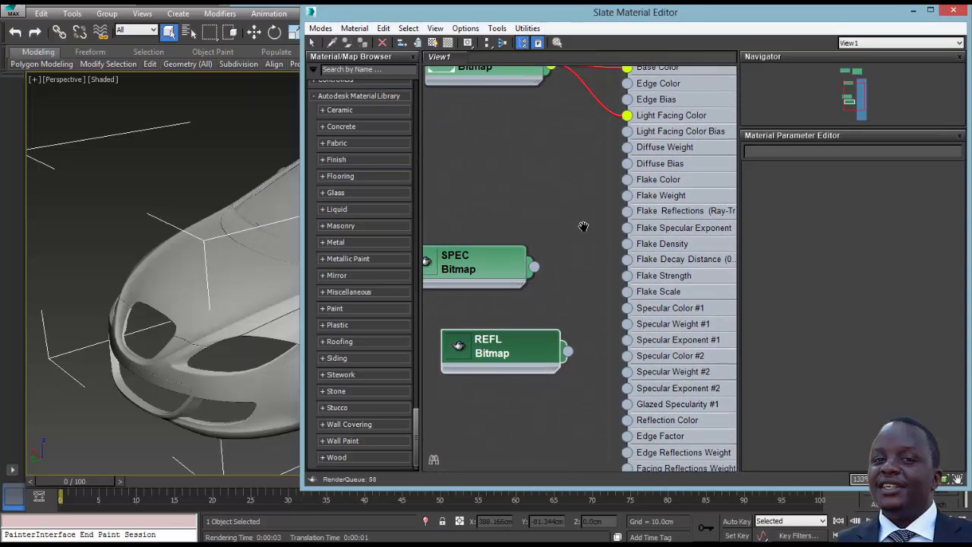
pyautogui.moveTo(574, 291); pyautogui.dragTo(572, 261, button='middle')
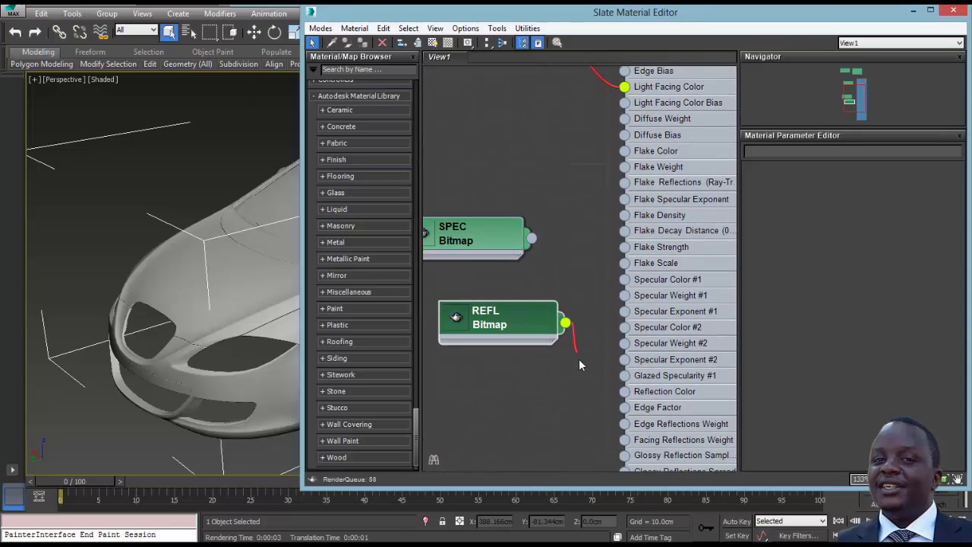
pyautogui.moveTo(610, 392); pyautogui.dragTo(598, 386)
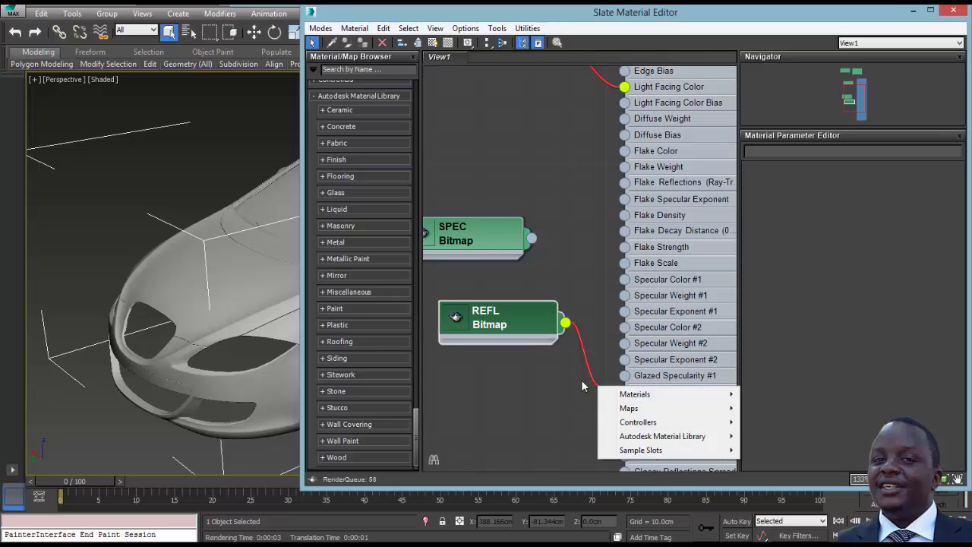
pyautogui.click(553, 389)
pyautogui.moveTo(523, 317); pyautogui.dragTo(549, 369)
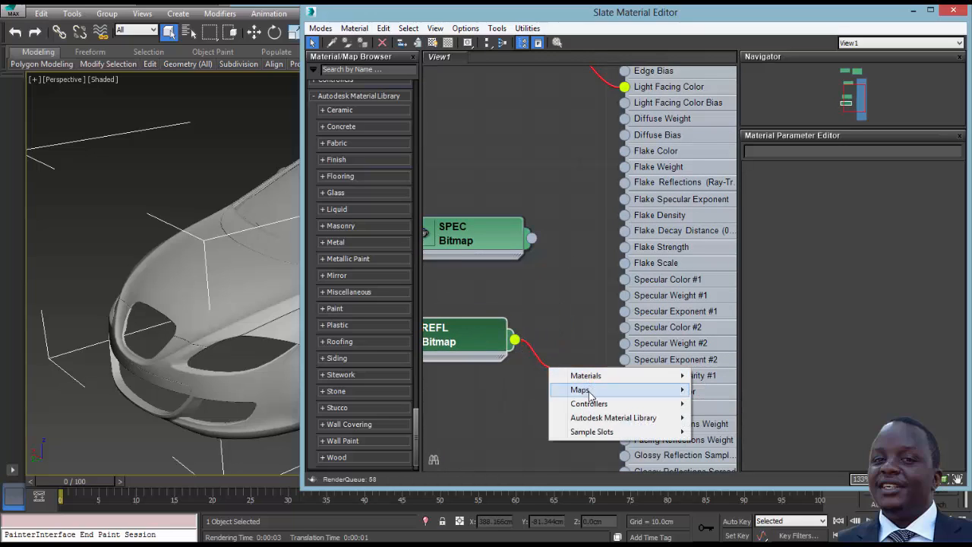
pyautogui.moveTo(579, 390)
pyautogui.moveTo(708, 394)
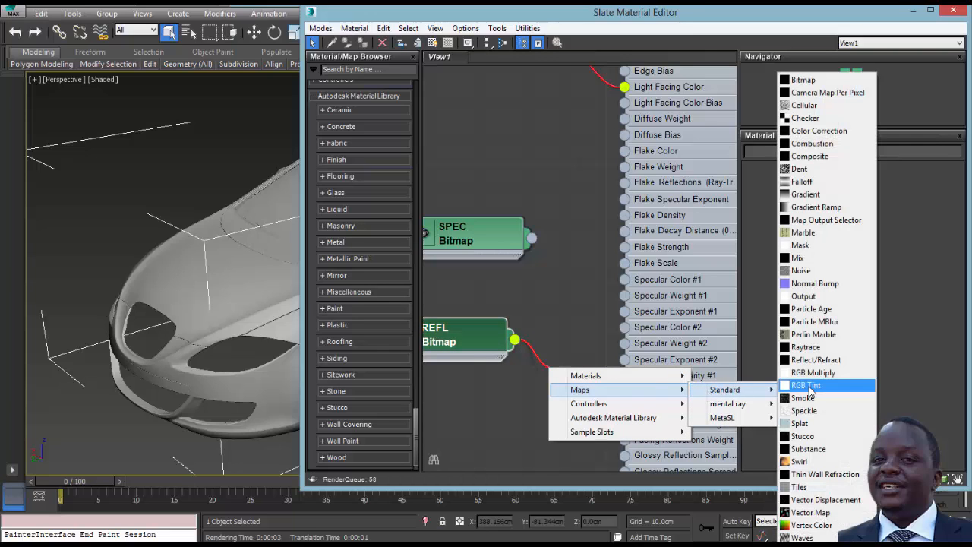
pyautogui.click(805, 296)
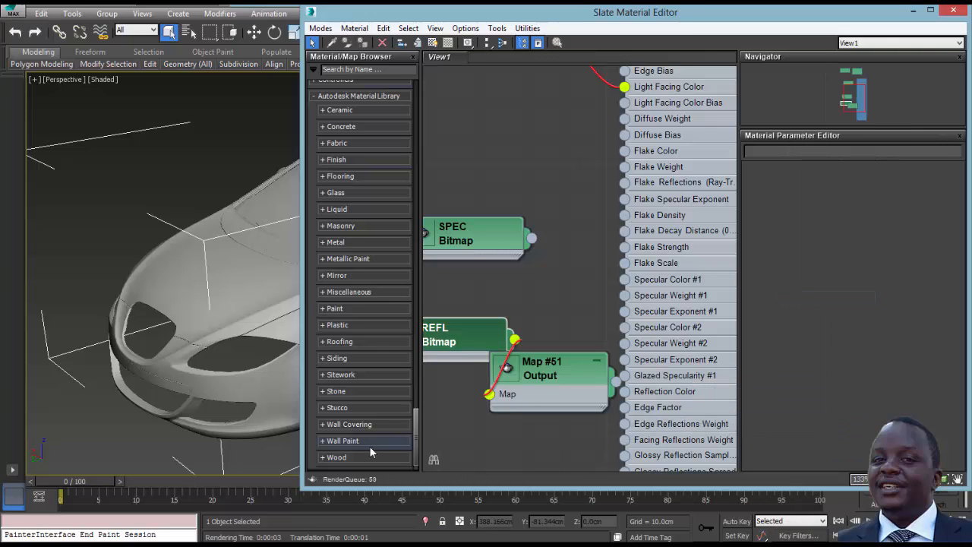
# - Wire the Output map to the Car Paint material's Reflection Color, arrange it beside the REFL bitmap, and test-render the perspective view
pyautogui.moveTo(535, 313); pyautogui.dragTo(500, 263, button='middle')
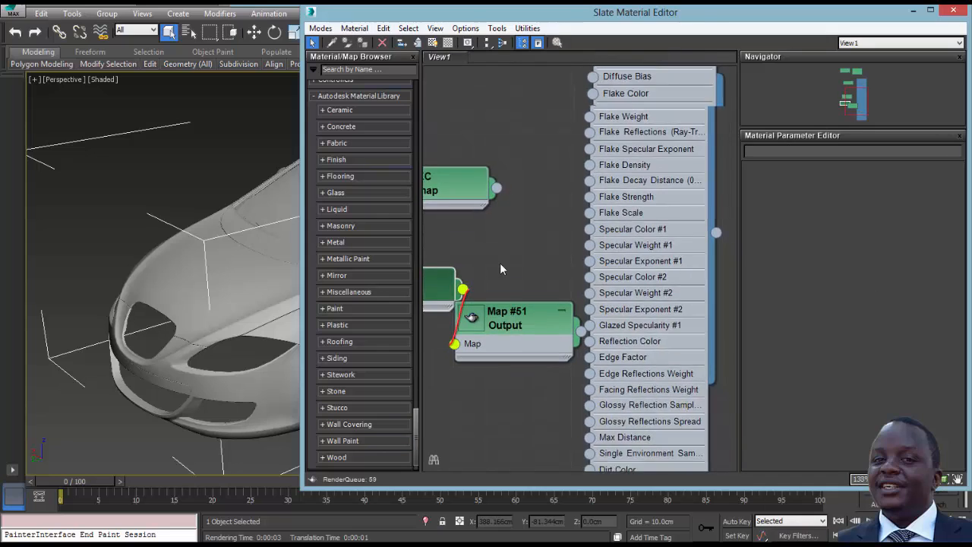
pyautogui.moveTo(515, 326); pyautogui.dragTo(498, 391)
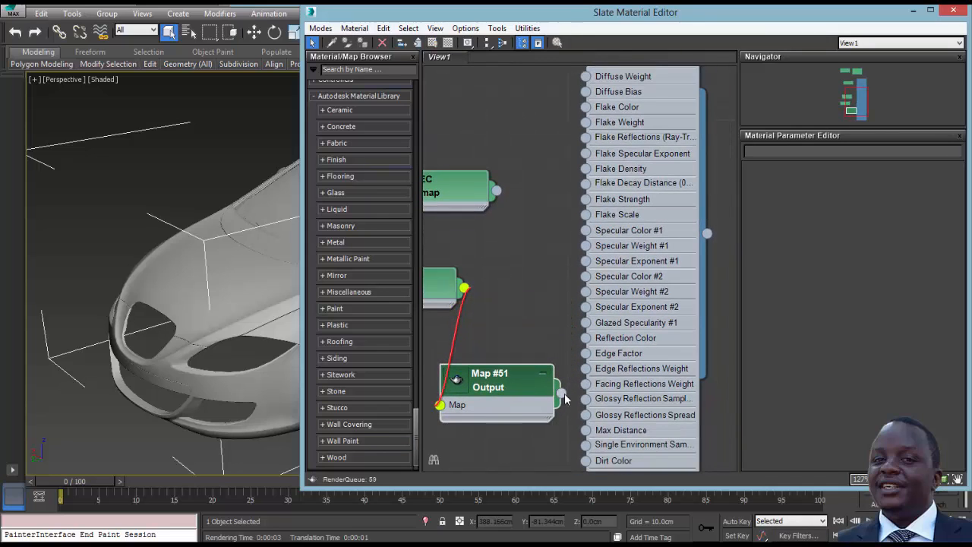
pyautogui.moveTo(563, 393); pyautogui.dragTo(590, 342)
pyautogui.moveTo(539, 363); pyautogui.dragTo(609, 356, button='middle')
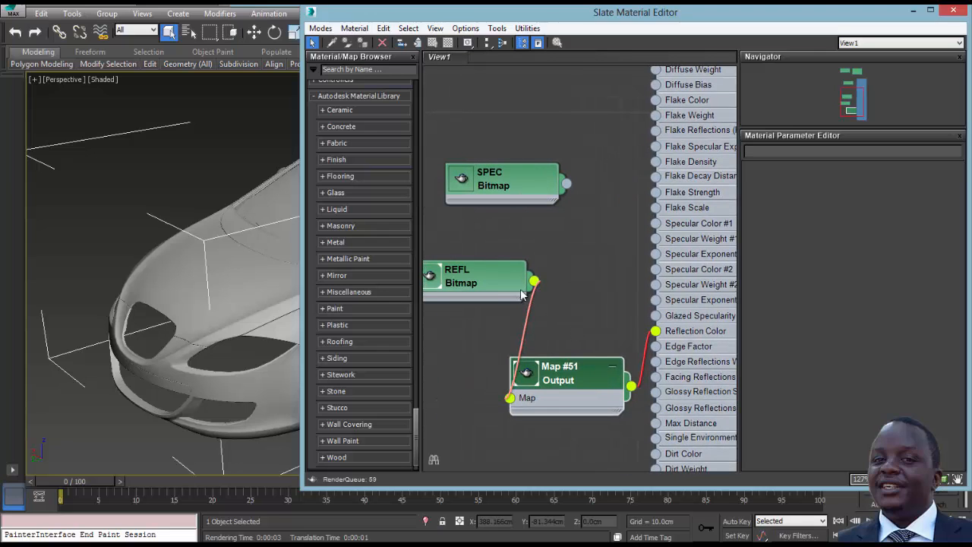
pyautogui.moveTo(483, 296); pyautogui.dragTo(468, 338)
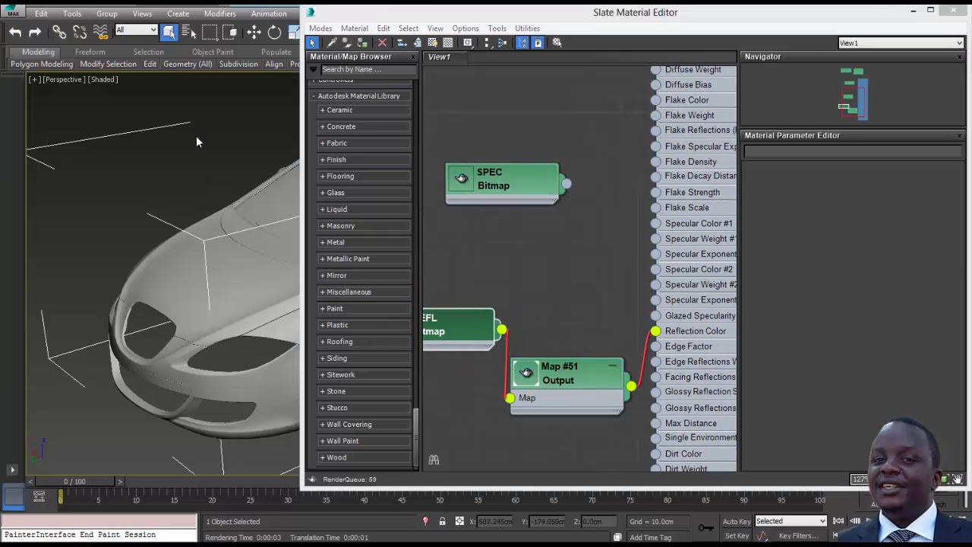
pyautogui.hotkey('shift', 'q')
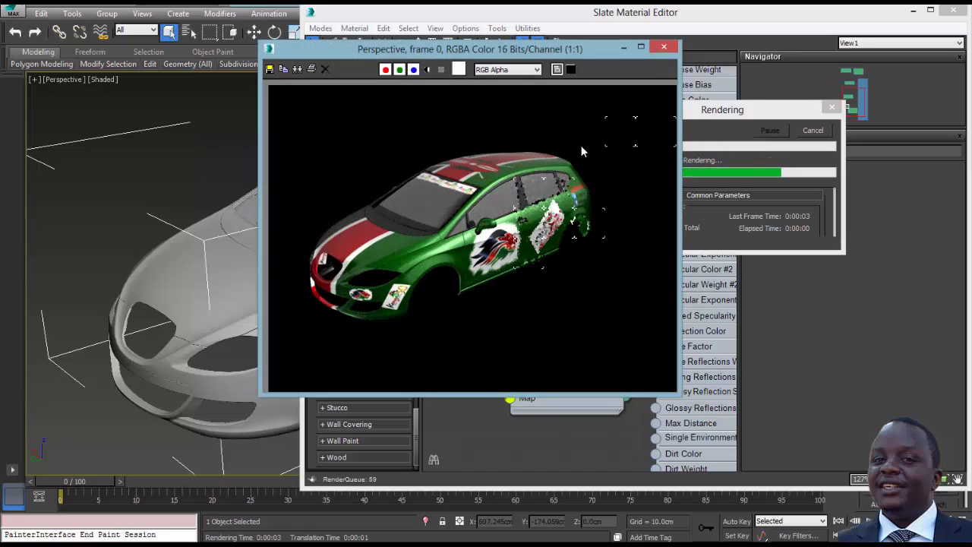
pyautogui.click(664, 47)
# - Wire the SPEC bitmap to the Car Paint material's Specular Color #1 and Specular Color #2 inputs, and test-render the result
pyautogui.moveTo(550, 317); pyautogui.dragTo(482, 328, button='middle')
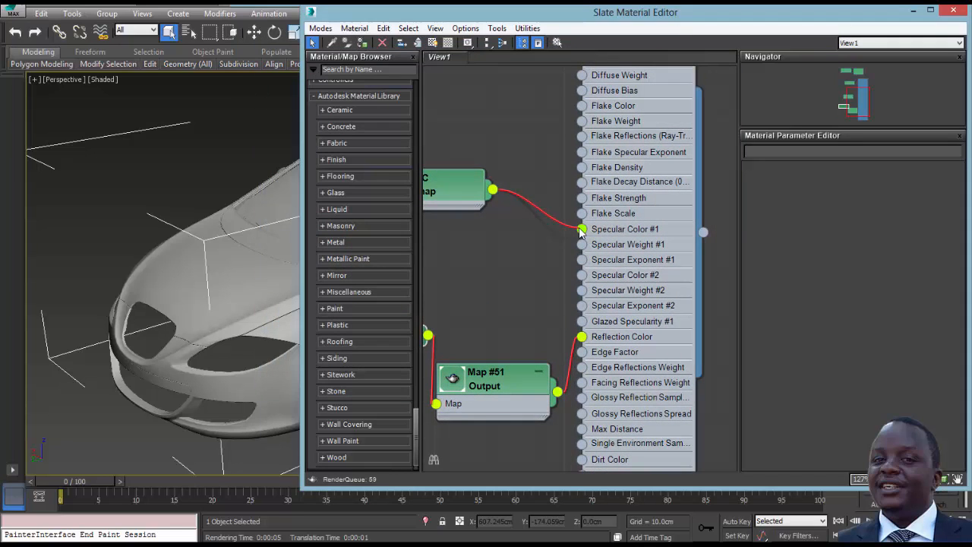
pyautogui.moveTo(494, 189); pyautogui.dragTo(581, 275)
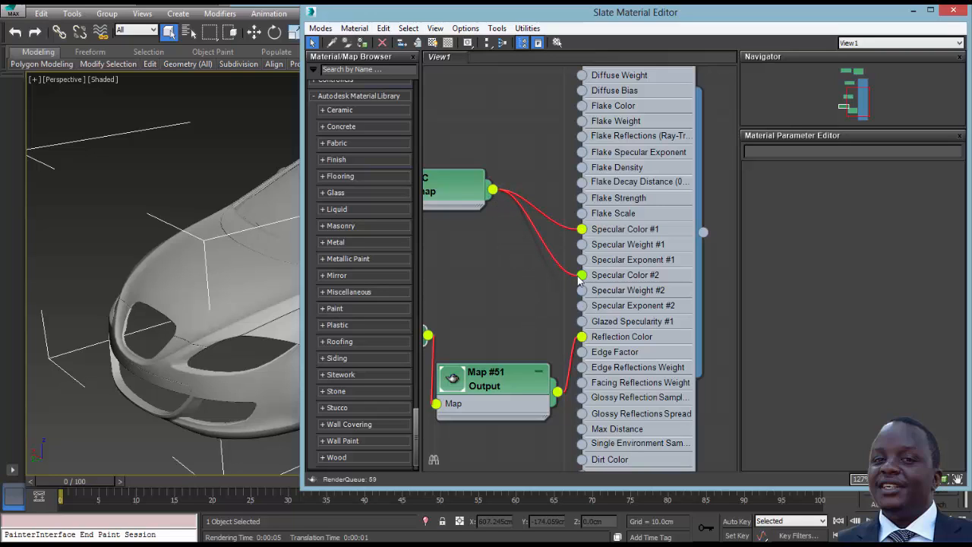
pyautogui.moveTo(579, 280); pyautogui.dragTo(606, 279, button='middle')
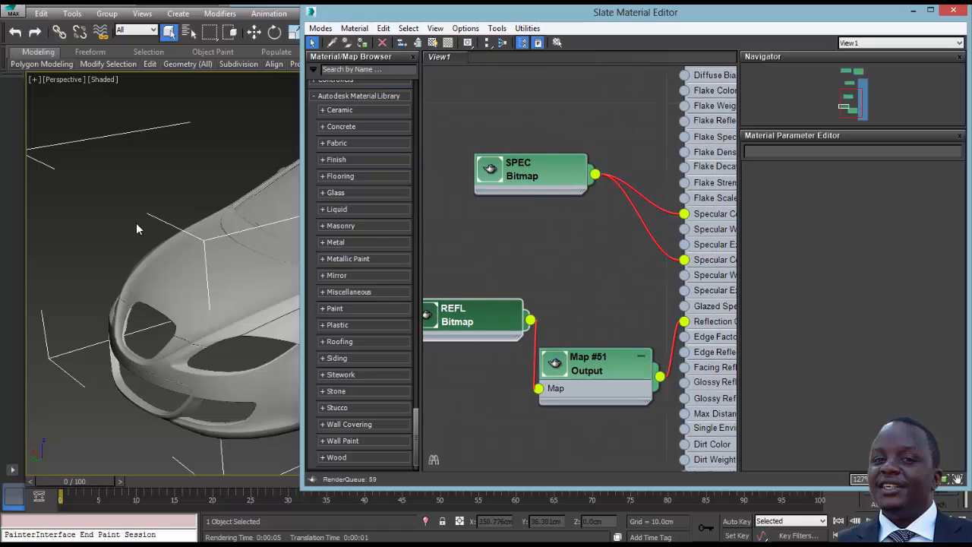
pyautogui.hotkey('shift', 'q')
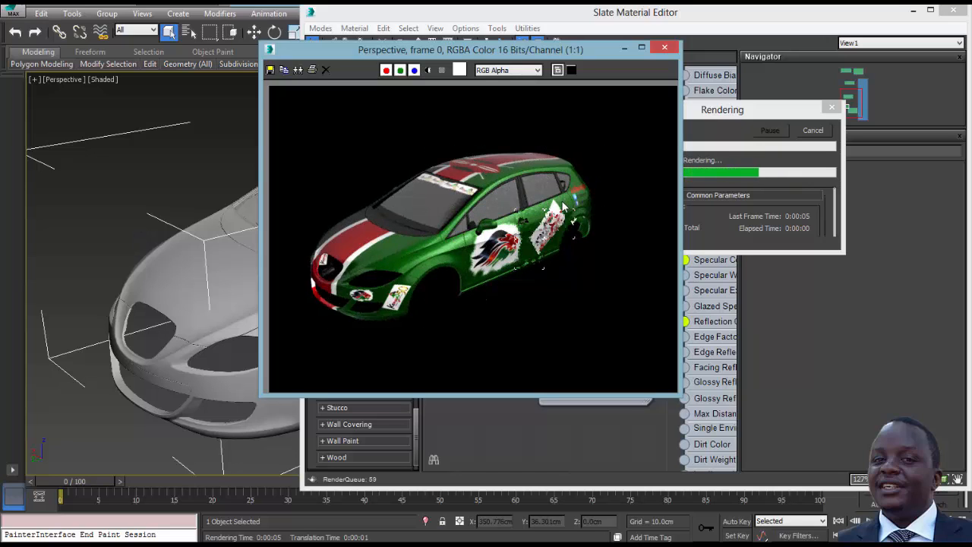
pyautogui.click(665, 49)
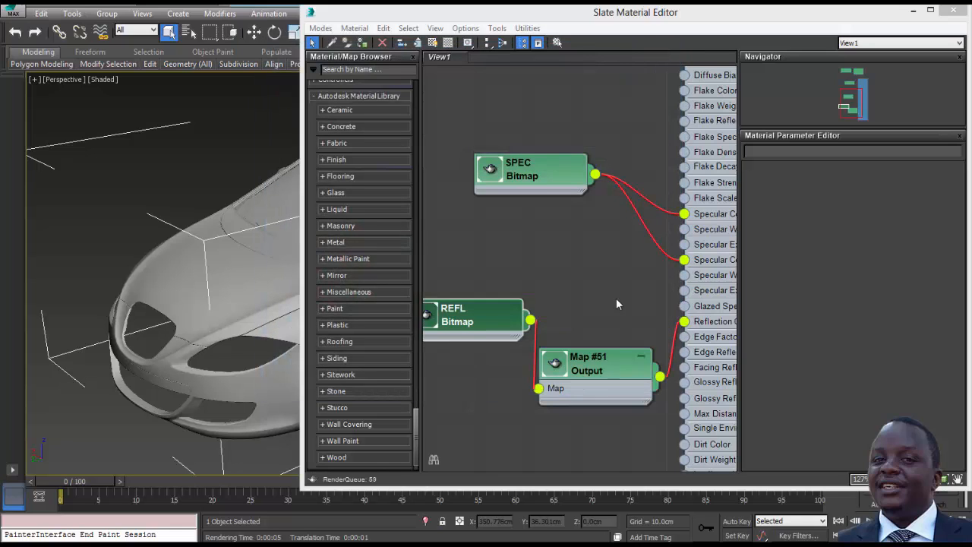
# - Set the Output map's Output Amount to 5.0 and test-render the stronger reflections
pyautogui.moveTo(616, 304); pyautogui.dragTo(548, 242, button='middle')
pyautogui.doubleClick(538, 305)
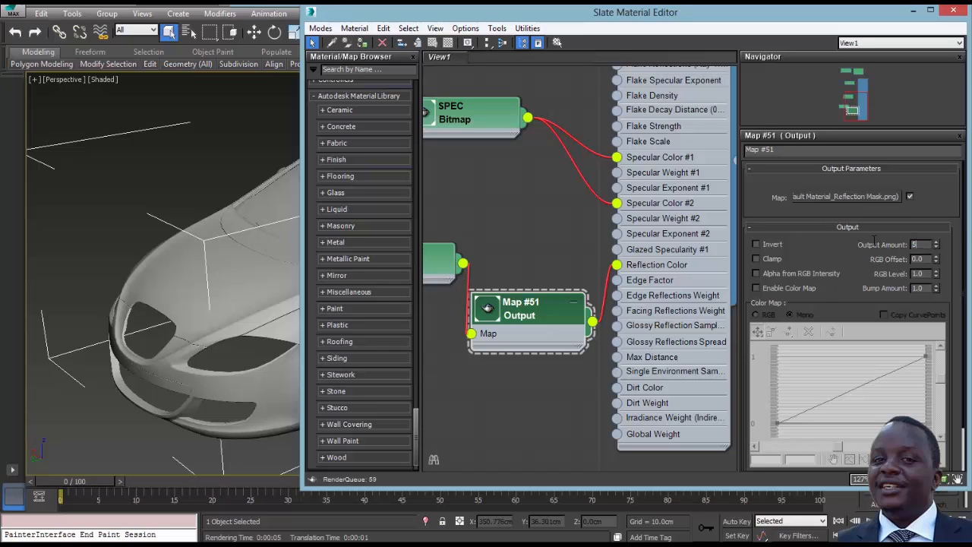
pyautogui.click(247, 153)
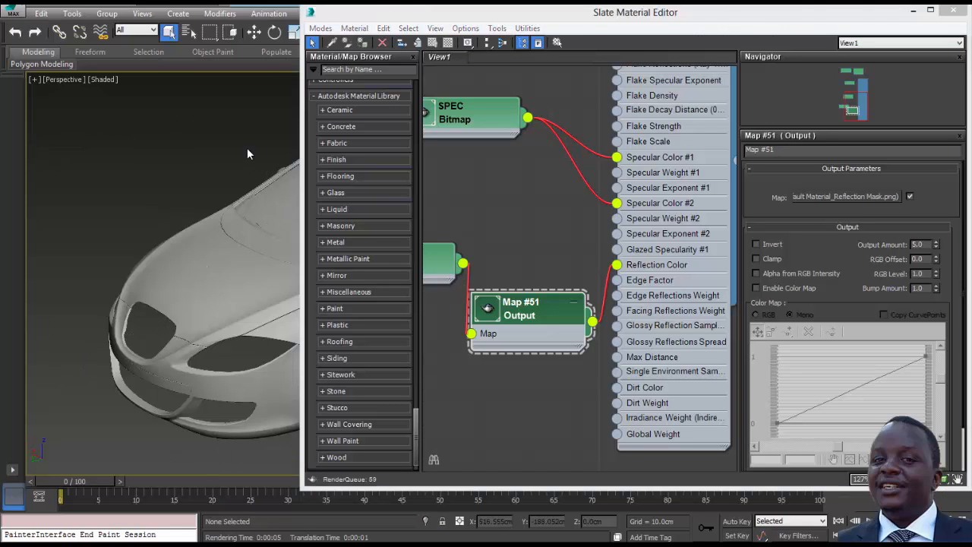
pyautogui.hotkey('shift', 'q')
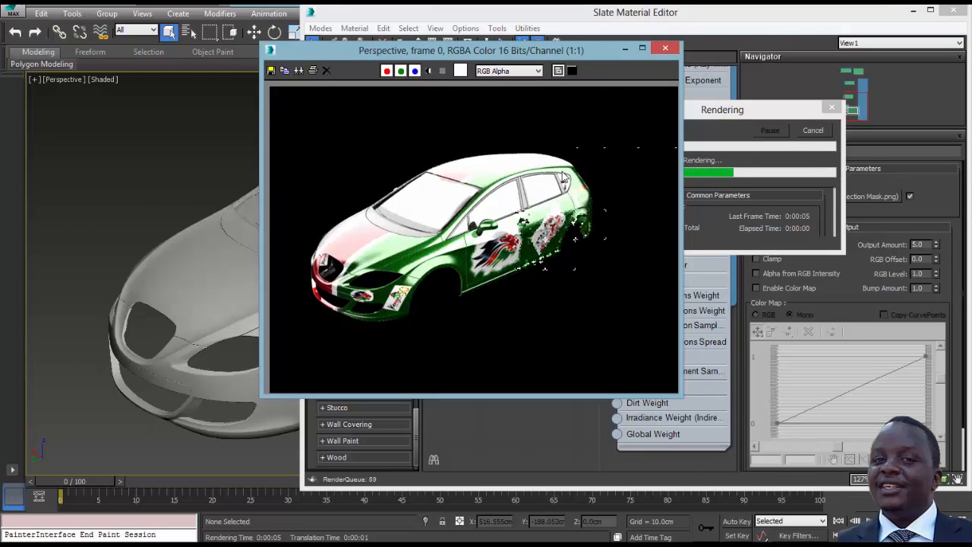
pyautogui.click(665, 48)
# - Set the Output map's Output Amount to 2.0 and test-render the car again
pyautogui.moveTo(929, 244); pyautogui.dragTo(894, 240)
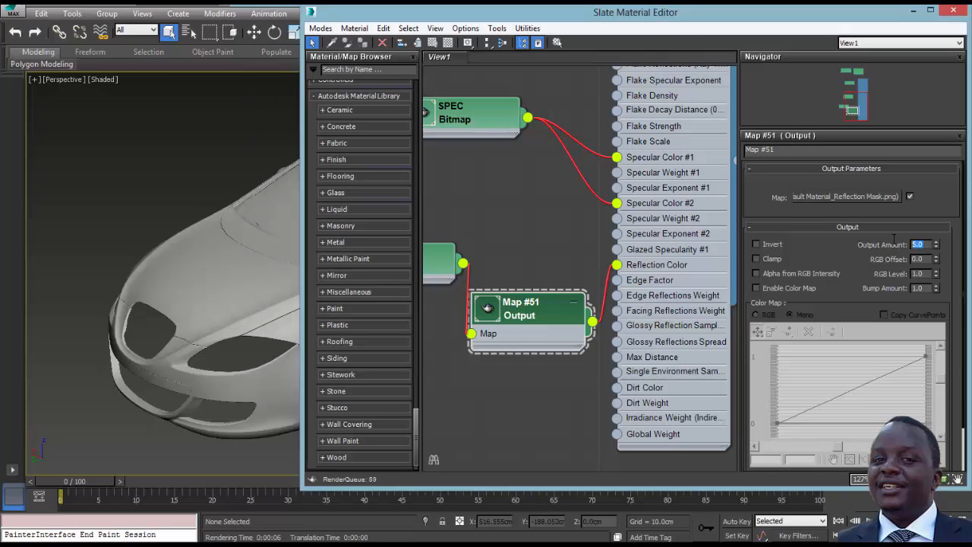
pyautogui.write('2')
pyautogui.press('Return')
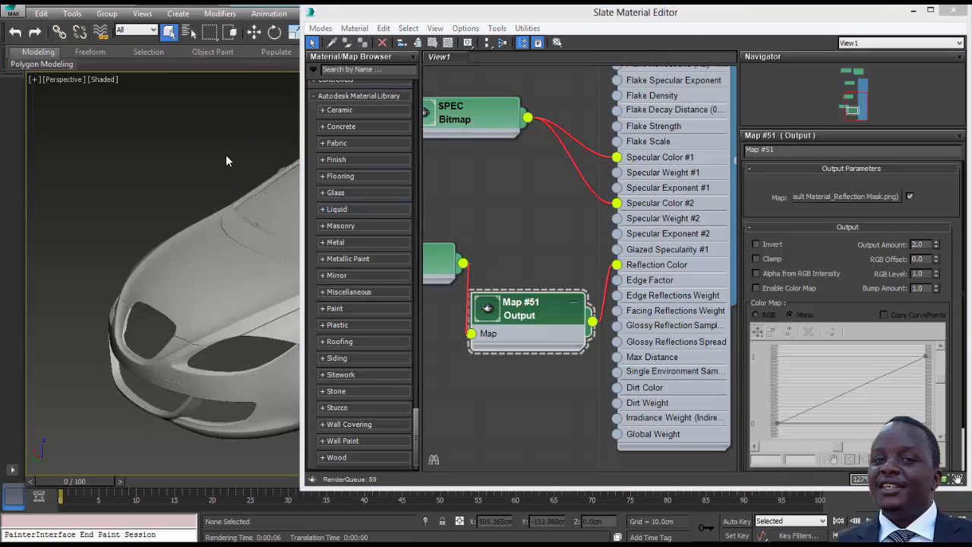
pyautogui.hotkey('shift', 'q')
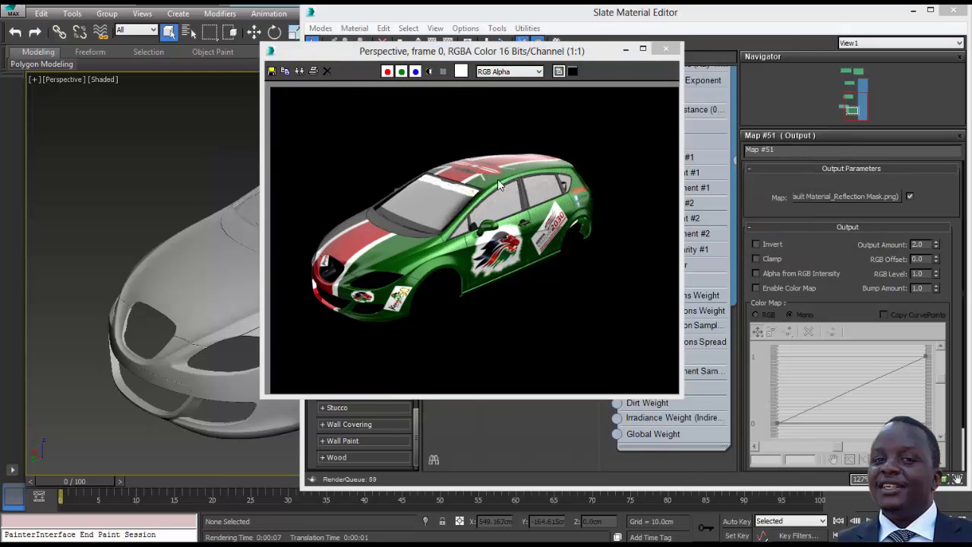
pyautogui.click(674, 50)
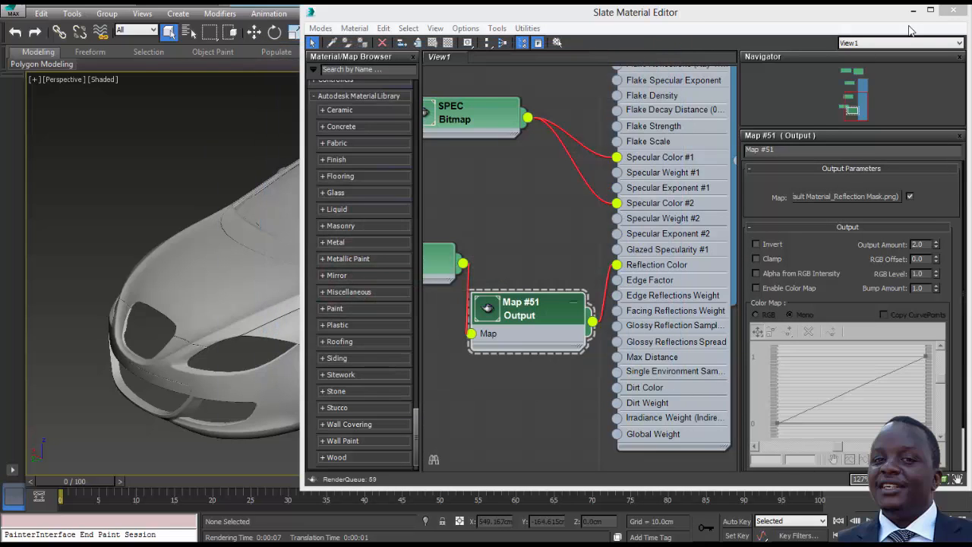
# - Close the material editor and test-render the car body from a front three-quarter view
pyautogui.click(954, 10)
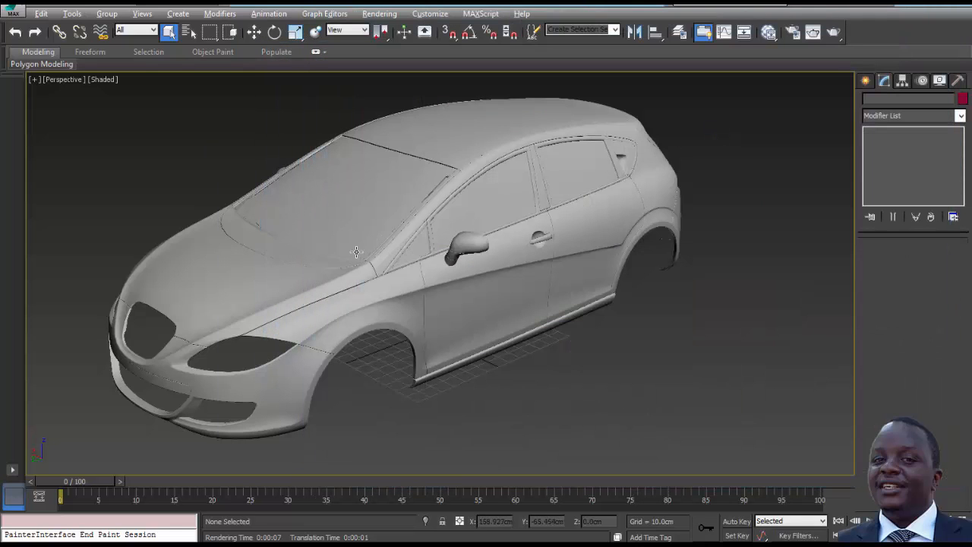
pyautogui.keyDown('alt'); pyautogui.moveTo(356, 251); pyautogui.dragTo(387, 235, button='middle'); pyautogui.keyUp('alt')
pyautogui.click(441, 294)
pyautogui.moveTo(439, 297); pyautogui.dragTo(539, 277, button='middle')
pyautogui.rightClick(539, 277)
pyautogui.click(566, 285)
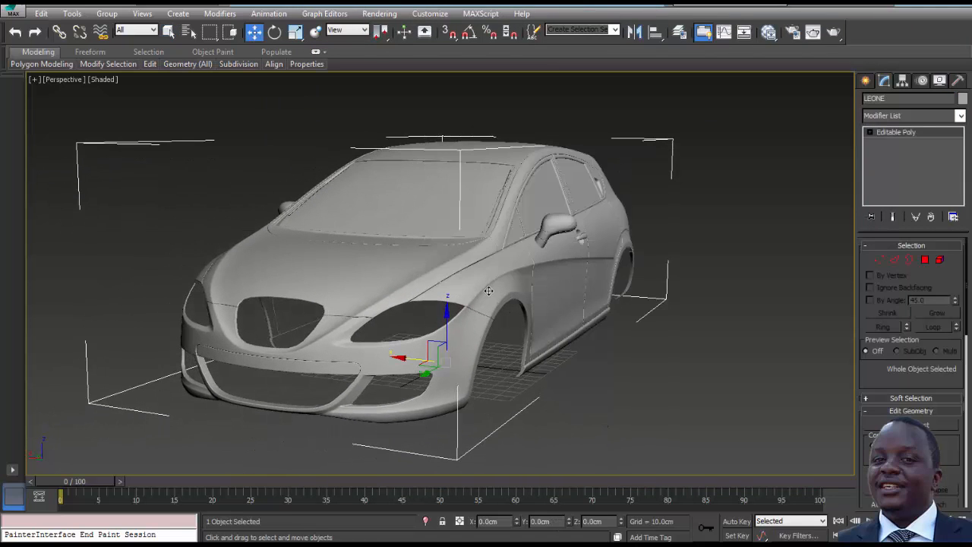
pyautogui.scroll(-3, 489, 291)
pyautogui.scroll(6, 488, 291)
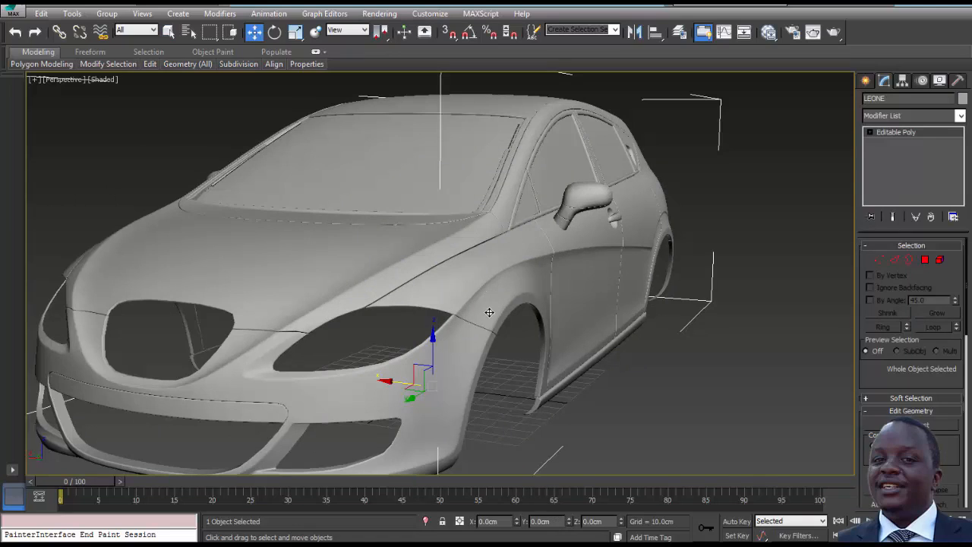
pyautogui.scroll(-3, 509, 330)
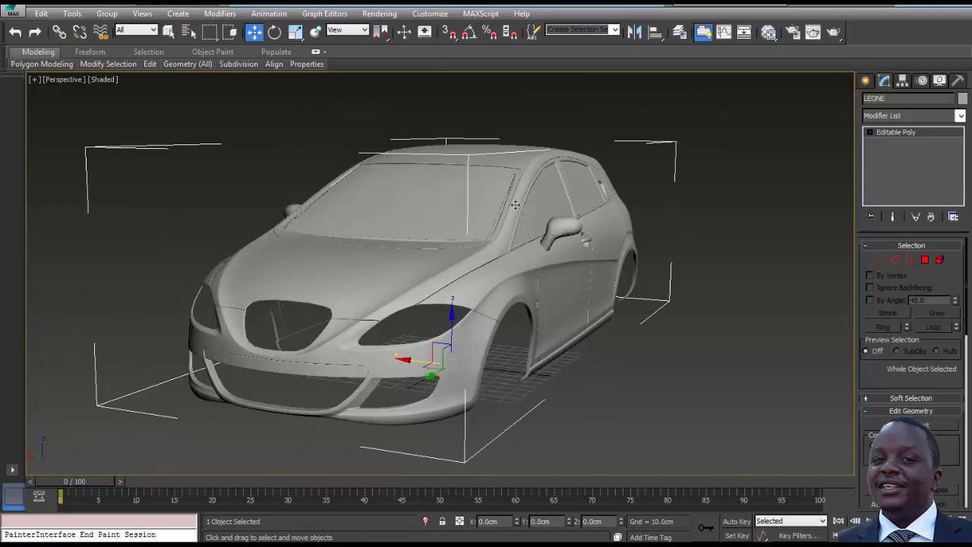
pyautogui.hotkey('shift', 'q')
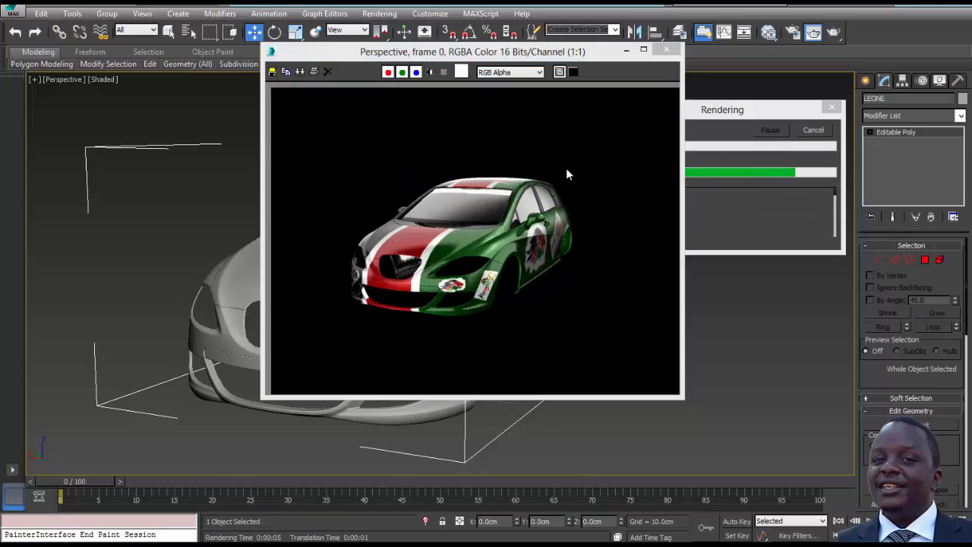
pyautogui.click(669, 51)
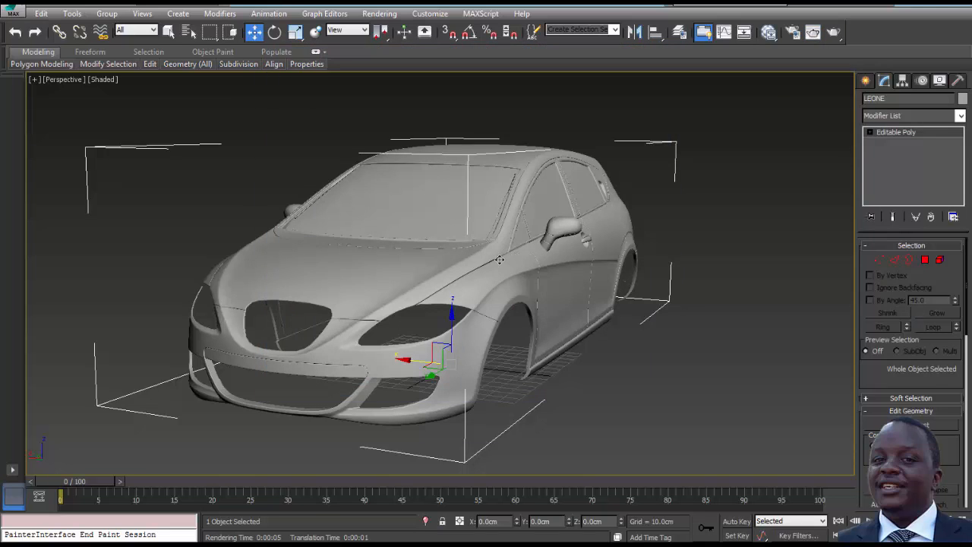
# - Test-render the car body from a rear three-quarter view showing its right side, and close the rendered image
pyautogui.keyDown('alt'); pyautogui.moveTo(496, 264); pyautogui.dragTo(384, 269, button='middle'); pyautogui.keyUp('alt')
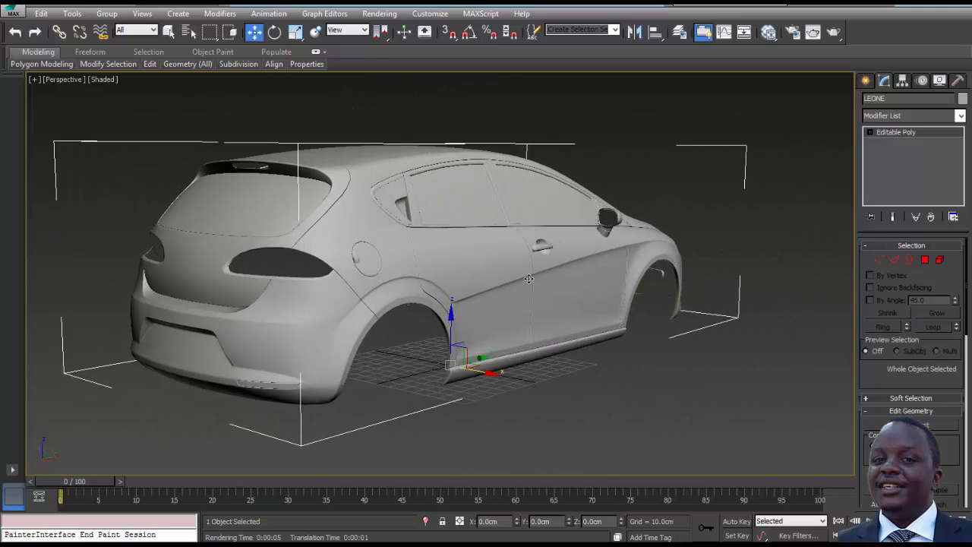
pyautogui.click(379, 14)
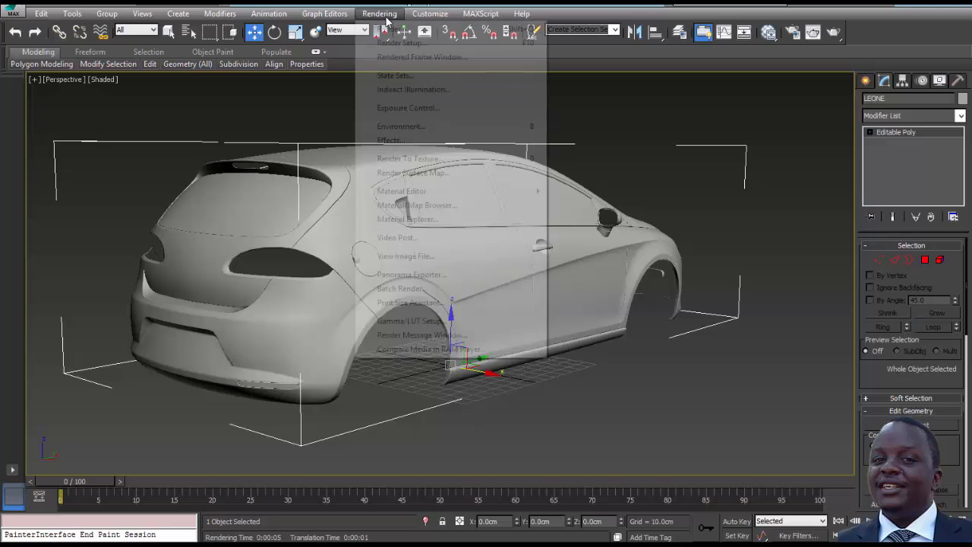
pyautogui.click(383, 26)
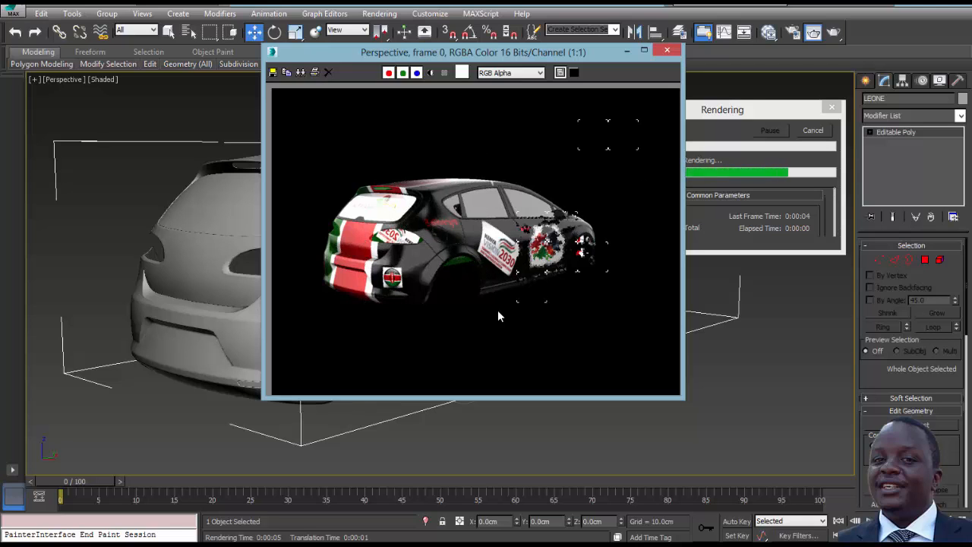
pyautogui.click(668, 50)
# - Test-render a close-up of the car's left rear quarter panel and tail-light opening, and close the rendered image
pyautogui.keyDown('alt'); pyautogui.moveTo(215, 309); pyautogui.dragTo(331, 316, button='middle'); pyautogui.keyUp('alt')
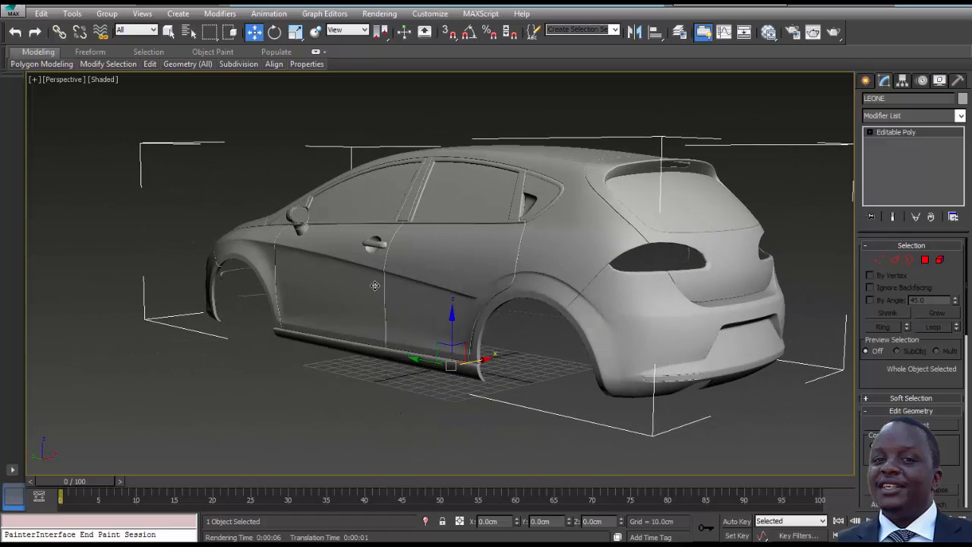
pyautogui.moveTo(493, 296); pyautogui.dragTo(430, 293, button='middle')
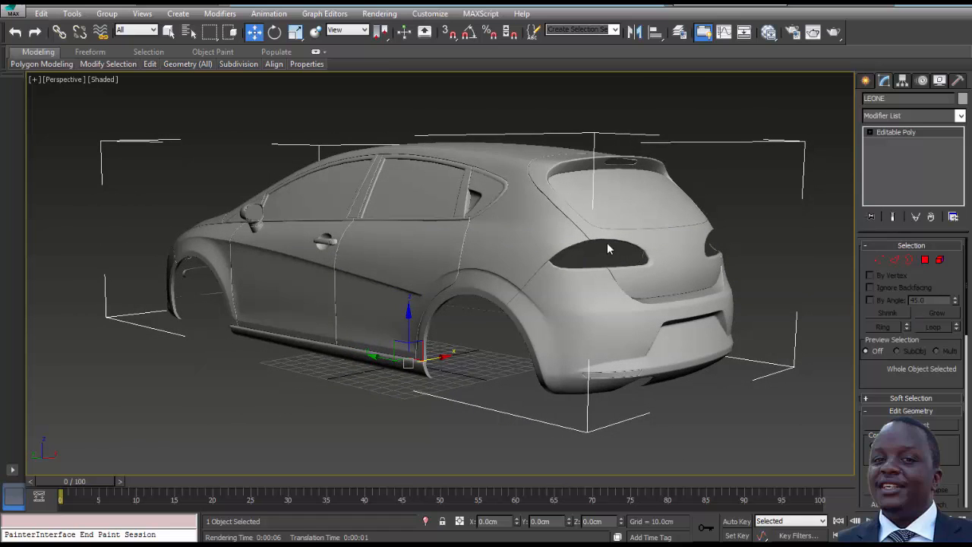
pyautogui.scroll(3, 599, 240)
pyautogui.scroll(2, 472, 236)
pyautogui.moveTo(473, 235); pyautogui.dragTo(494, 241, button='middle')
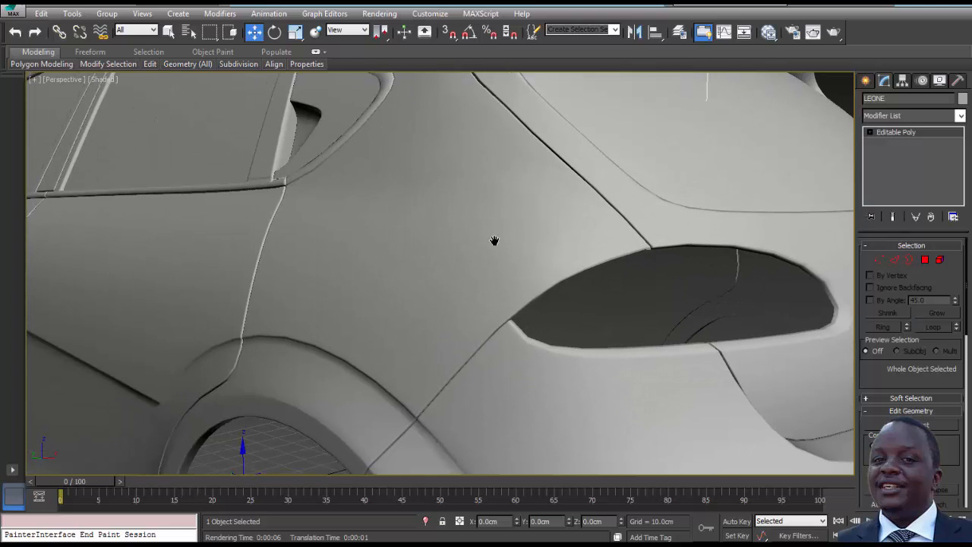
pyautogui.hotkey('shift', 'q')
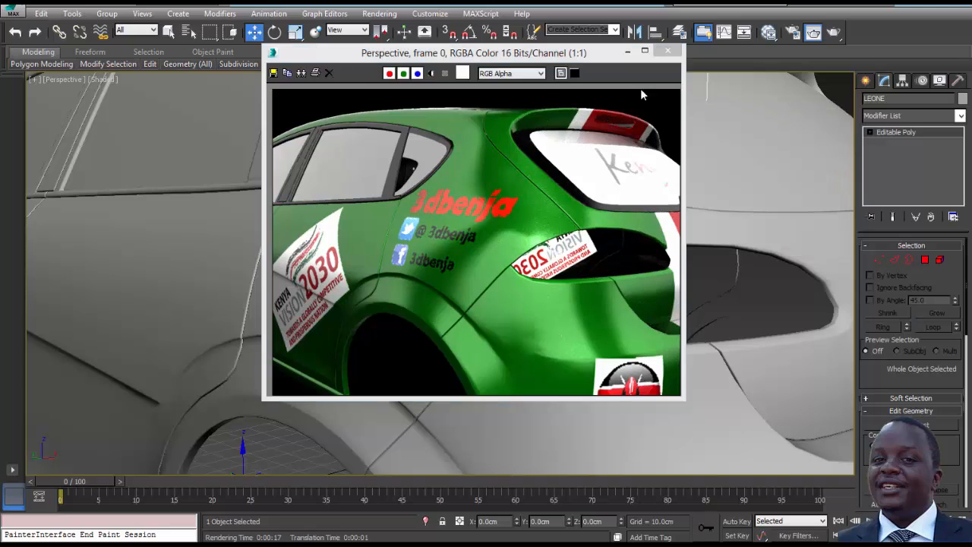
pyautogui.click(669, 52)
# - Frame the whole car body from a front three-quarter view showing its left side
pyautogui.scroll(-10, 523, 205)
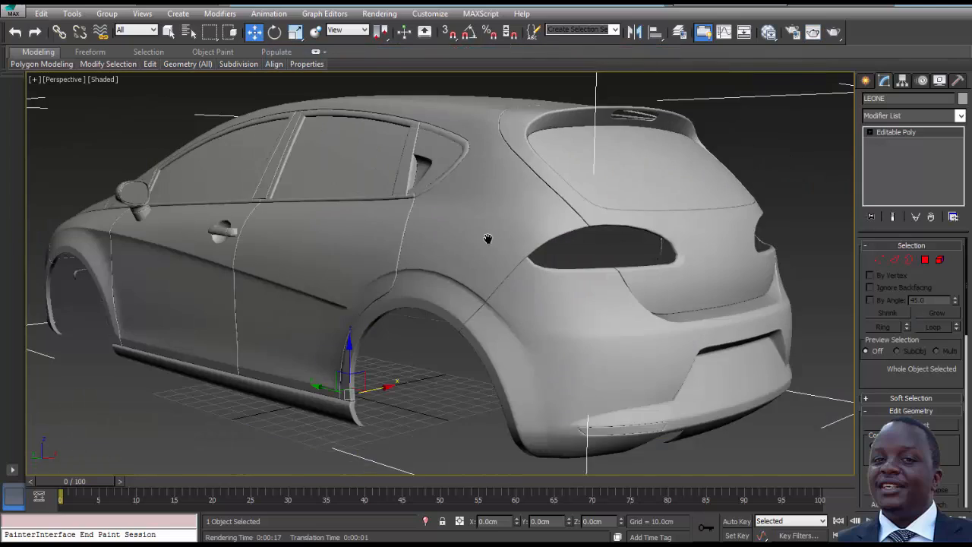
pyautogui.click(944, 535)
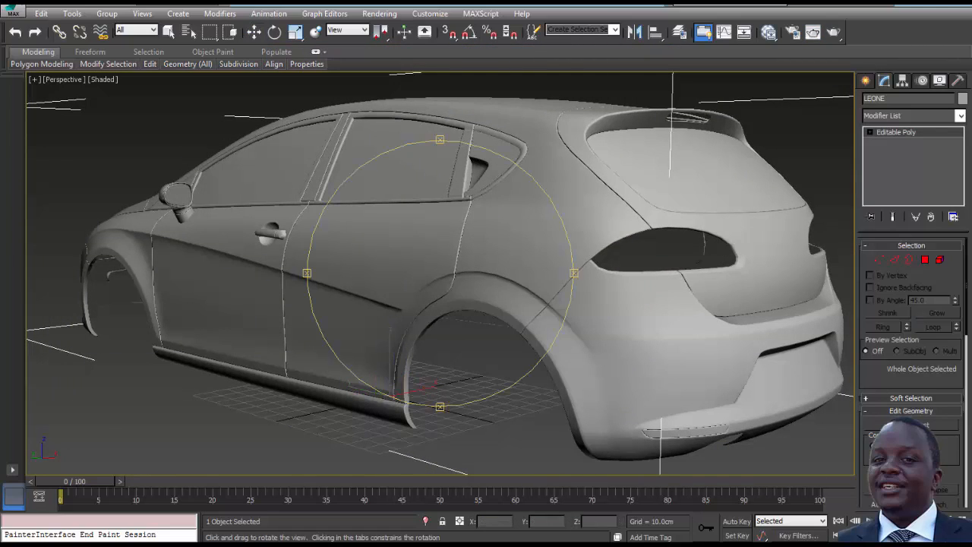
pyautogui.moveTo(371, 307); pyautogui.dragTo(534, 281)
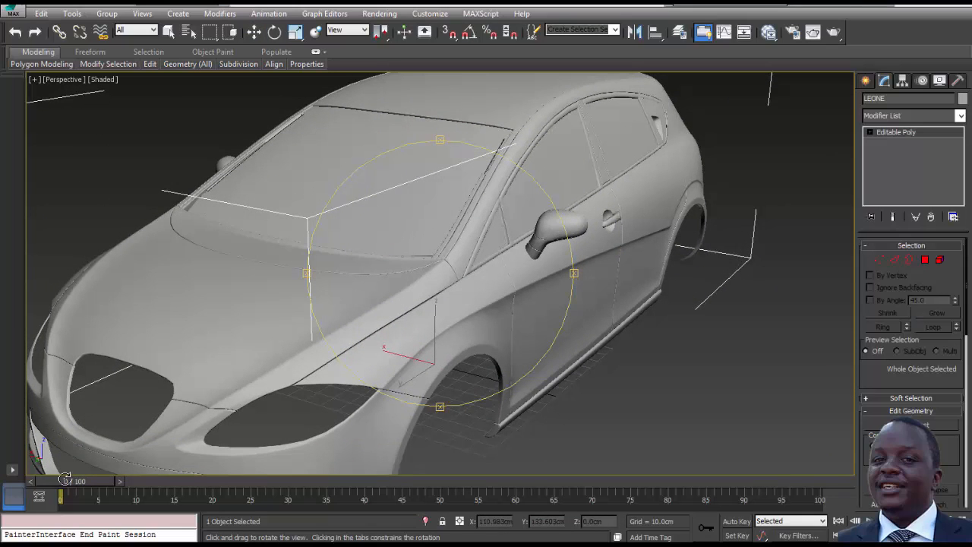
pyautogui.moveTo(455, 334)
pyautogui.mouseDown(button='middle')
pyautogui.moveTo(494, 322)
pyautogui.moveTo(493, 332)
pyautogui.moveTo(471, 329)
pyautogui.moveTo(444, 311)
pyautogui.moveTo(454, 304)
pyautogui.moveTo(330, 308)
pyautogui.moveTo(467, 296)
pyautogui.moveTo(464, 239)
pyautogui.mouseUp(button='middle')
pyautogui.scroll(-3, 494, 323)
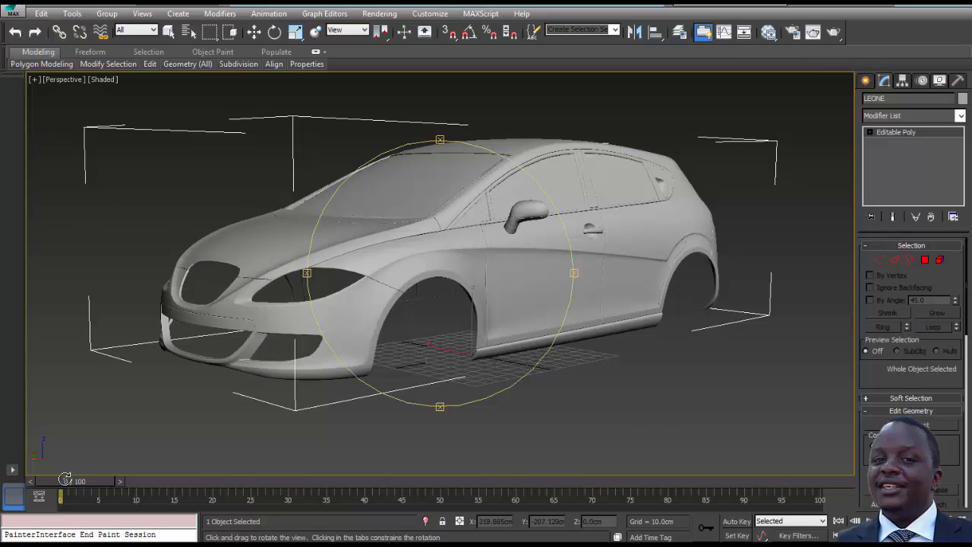